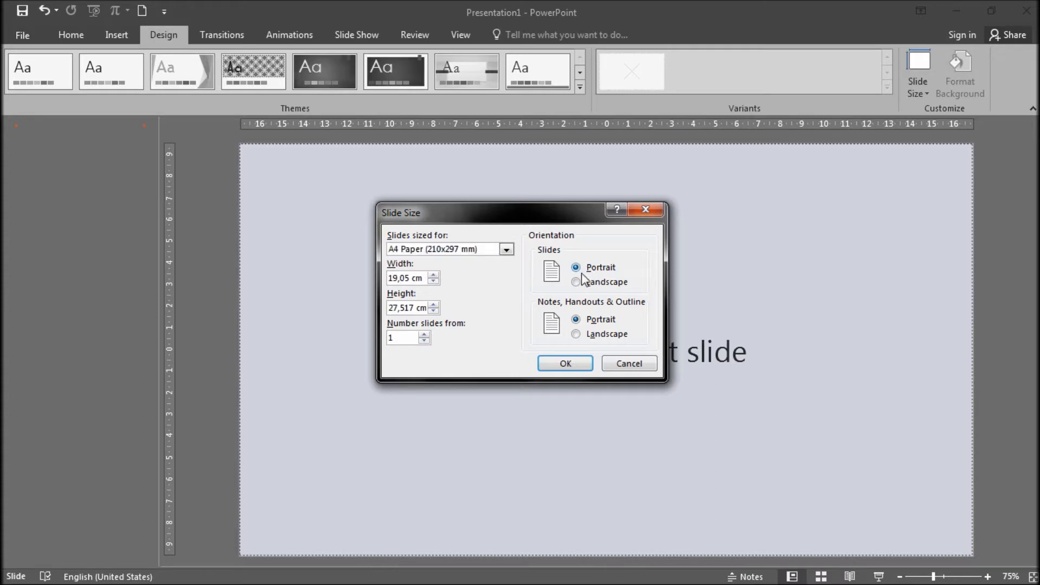
# - Apply the A4 portrait slide size and add a first slide cleared of all its placeholders
pyautogui.click(578, 372)
pyautogui.click(567, 401)
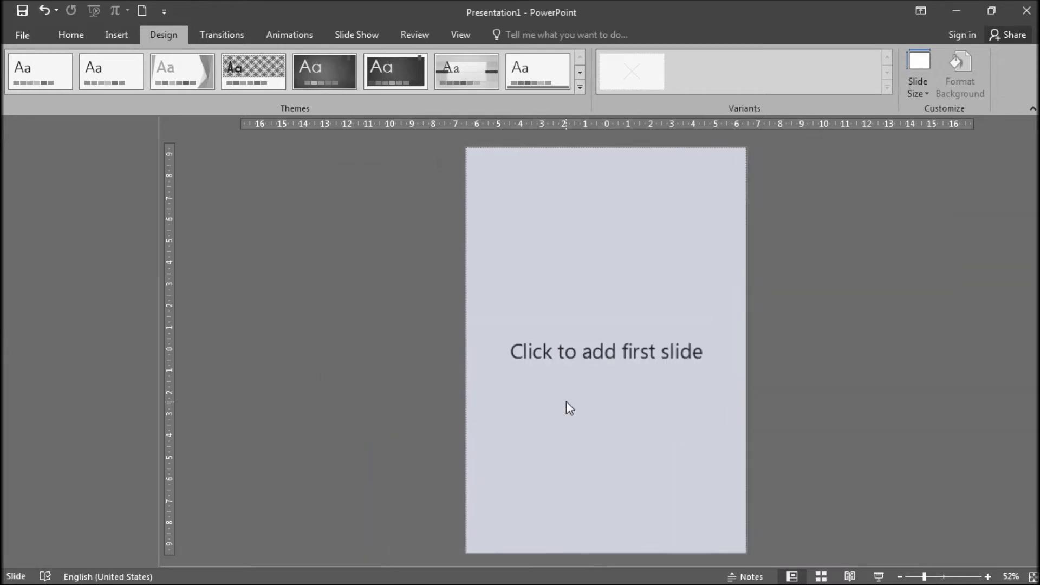
pyautogui.click(573, 392)
pyautogui.hotkey('ctrl', 'a')
pyautogui.press('Delete')
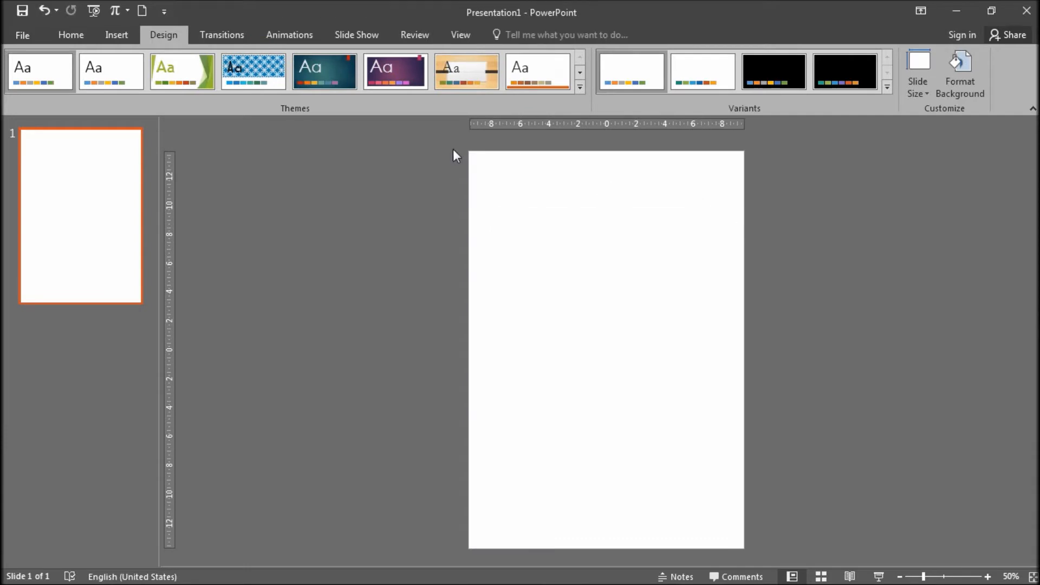
# - Draw a full-height rectangle along the slide's left edge, about 27.52 cm high and 8.78 cm wide
pyautogui.click(108, 41)
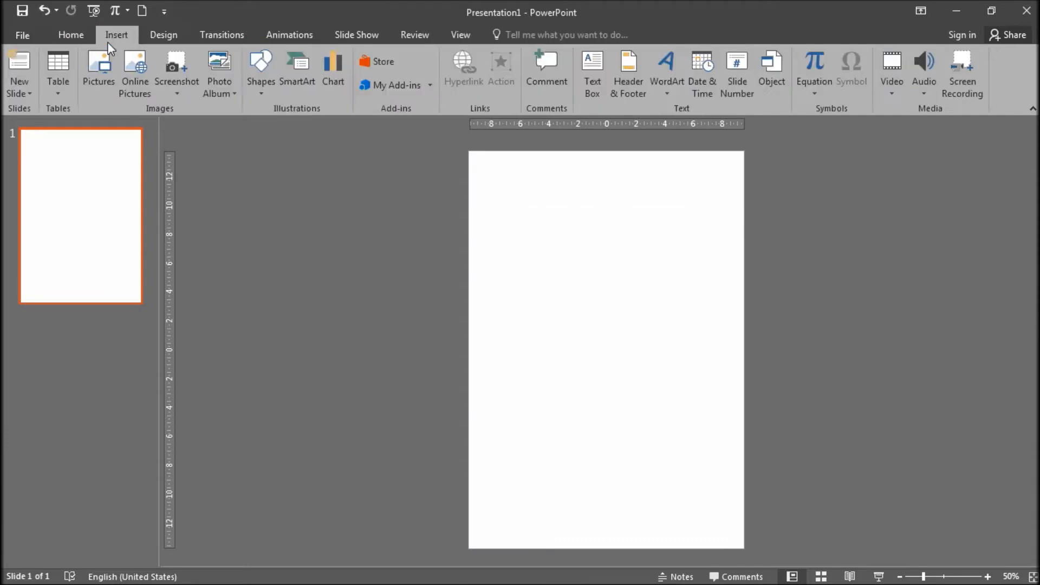
pyautogui.click(269, 95)
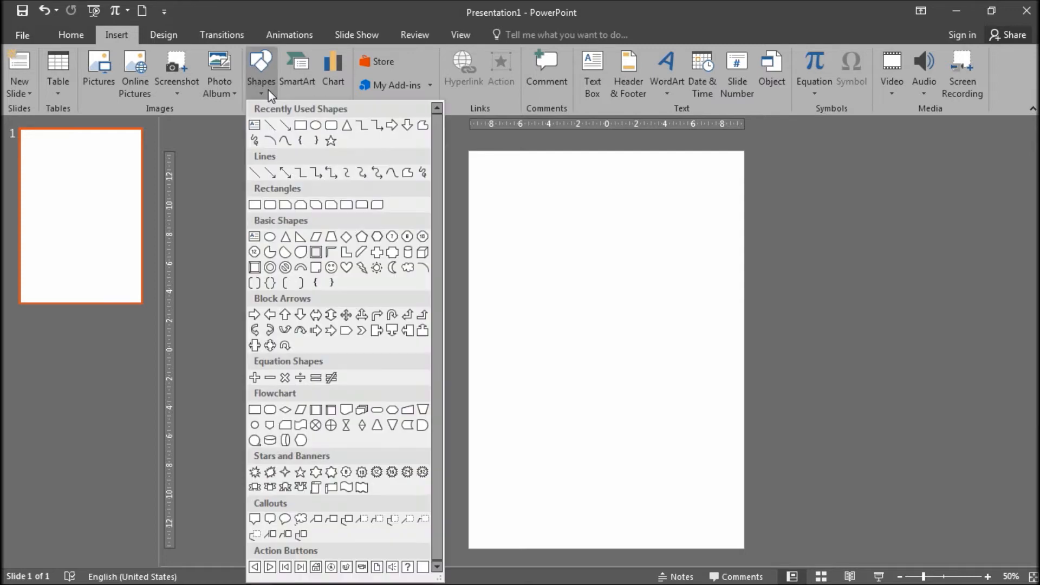
pyautogui.click(300, 125)
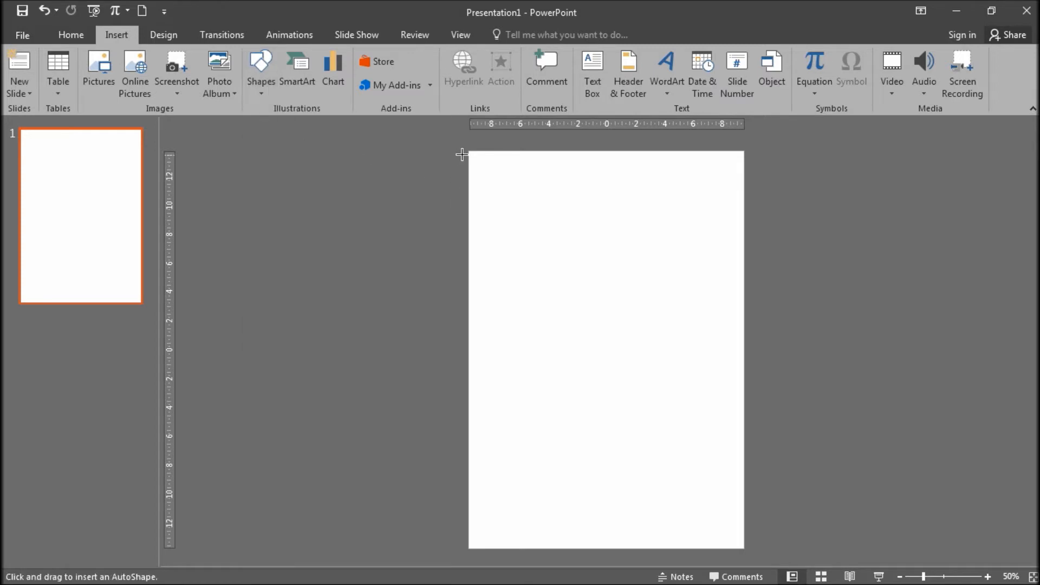
pyautogui.moveTo(469, 152)
pyautogui.mouseDown()
pyautogui.moveTo(558, 297)
pyautogui.moveTo(596, 547)
pyautogui.mouseUp()
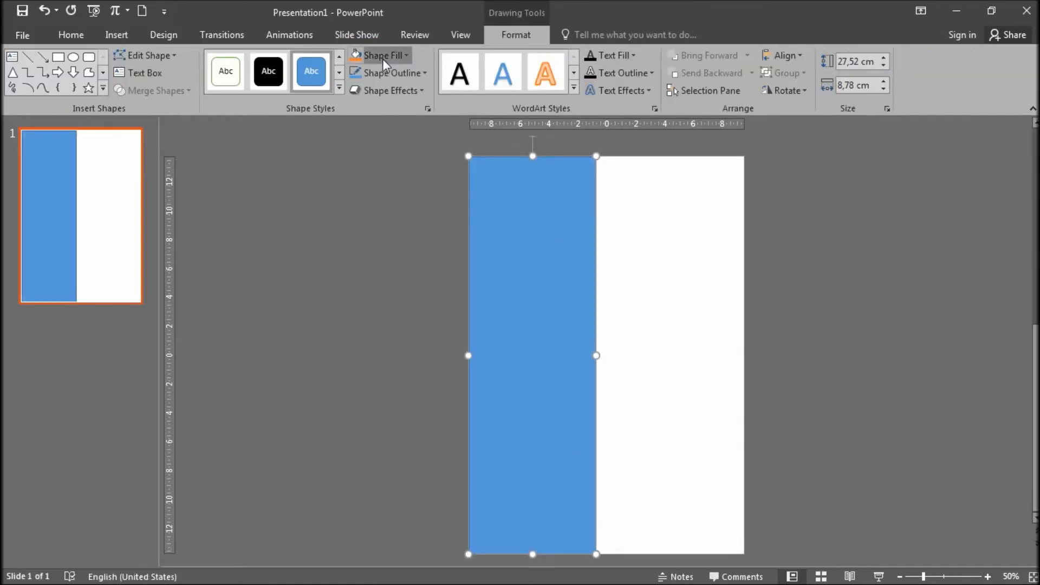
# - Fill the rectangle with a dark teal standard colour and remove its outline
pyautogui.click(382, 59)
pyautogui.click(397, 207)
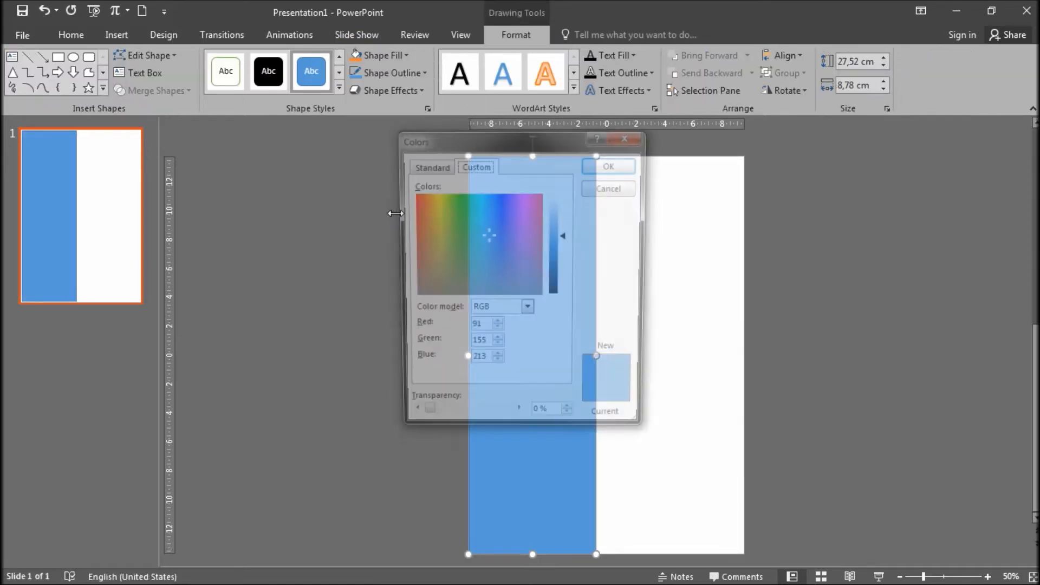
pyautogui.click(425, 166)
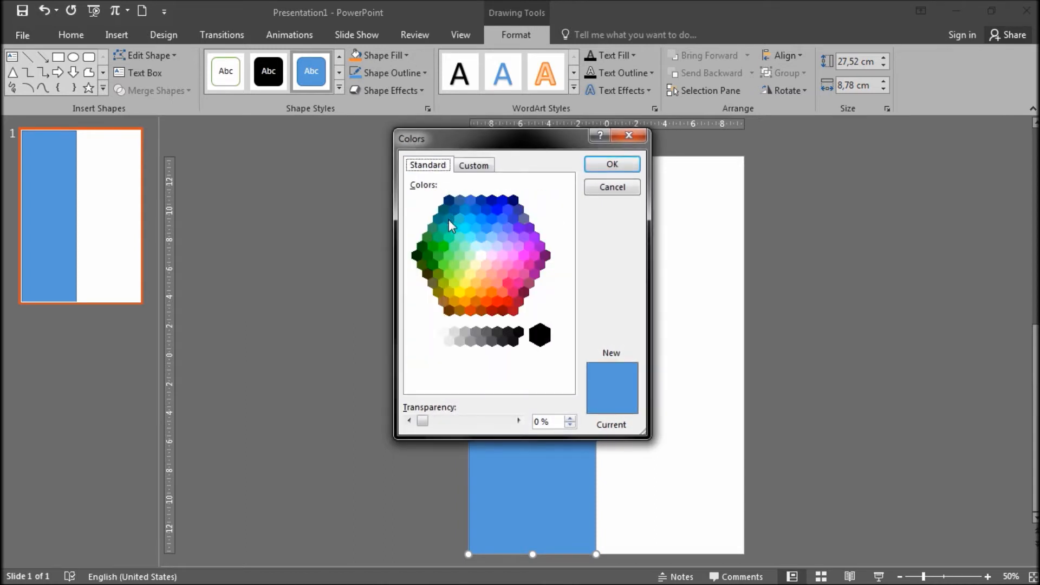
pyautogui.click(448, 219)
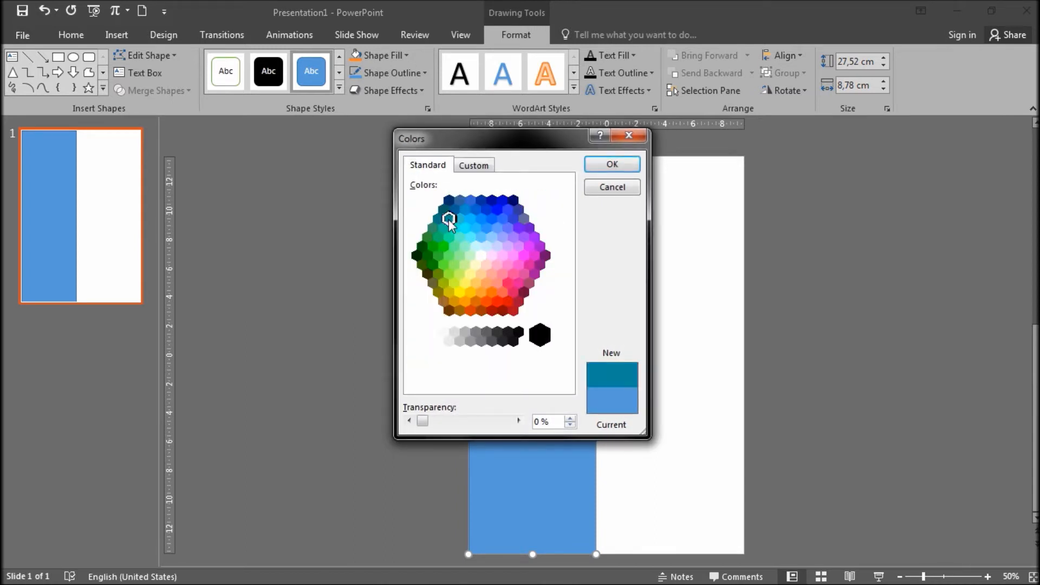
pyautogui.click(596, 166)
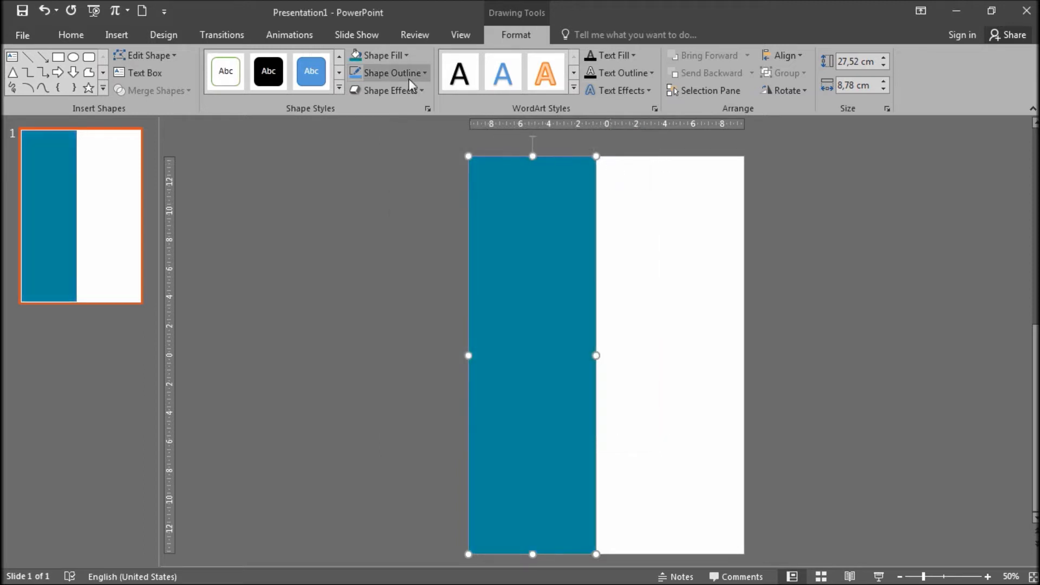
pyautogui.click(409, 79)
pyautogui.click(395, 233)
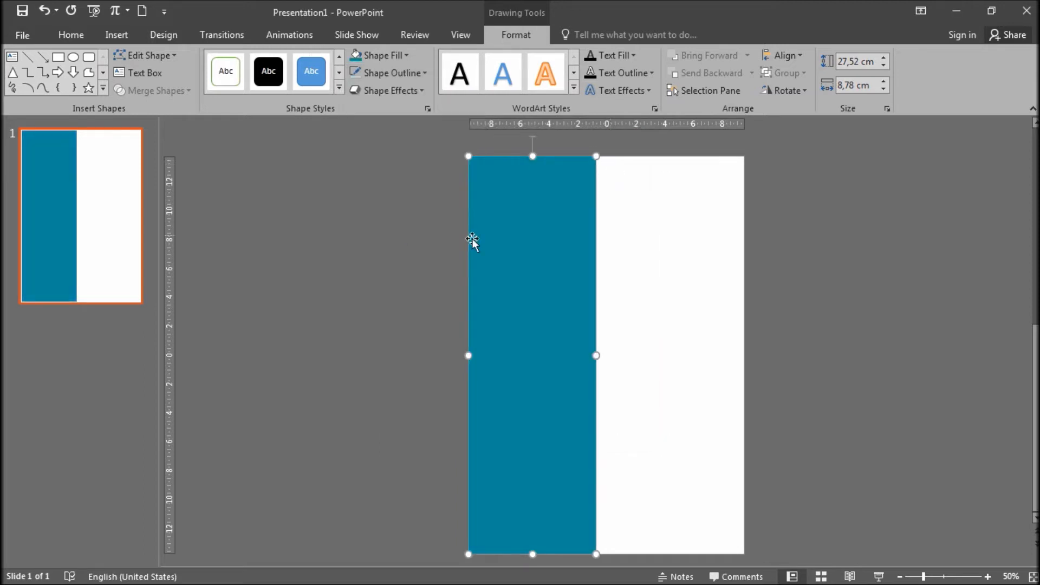
# - Apply an inner shadow along the right edge of the teal rectangle
pyautogui.click(407, 92)
pyautogui.moveTo(420, 142)
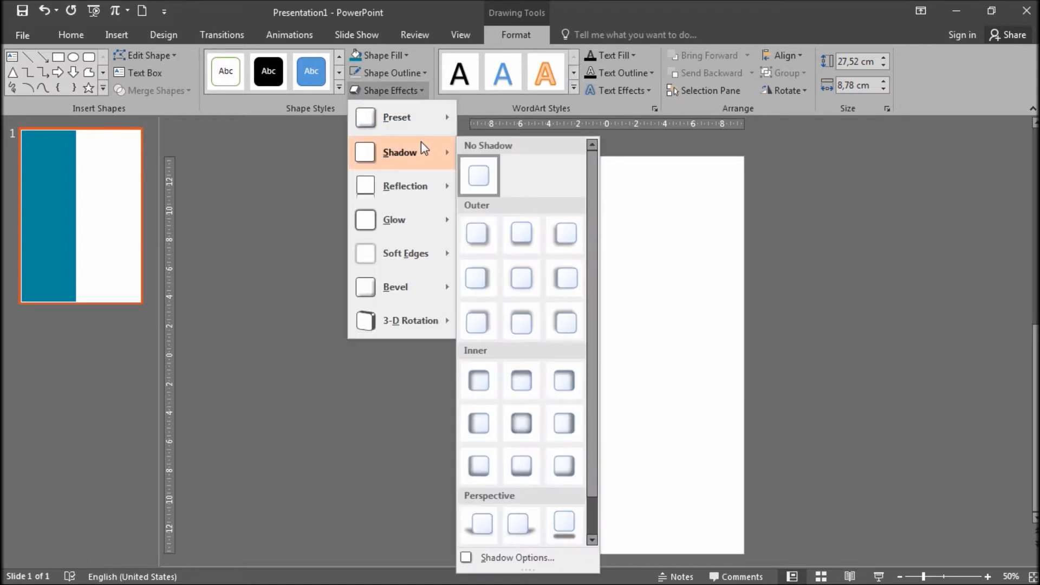
pyautogui.click(565, 423)
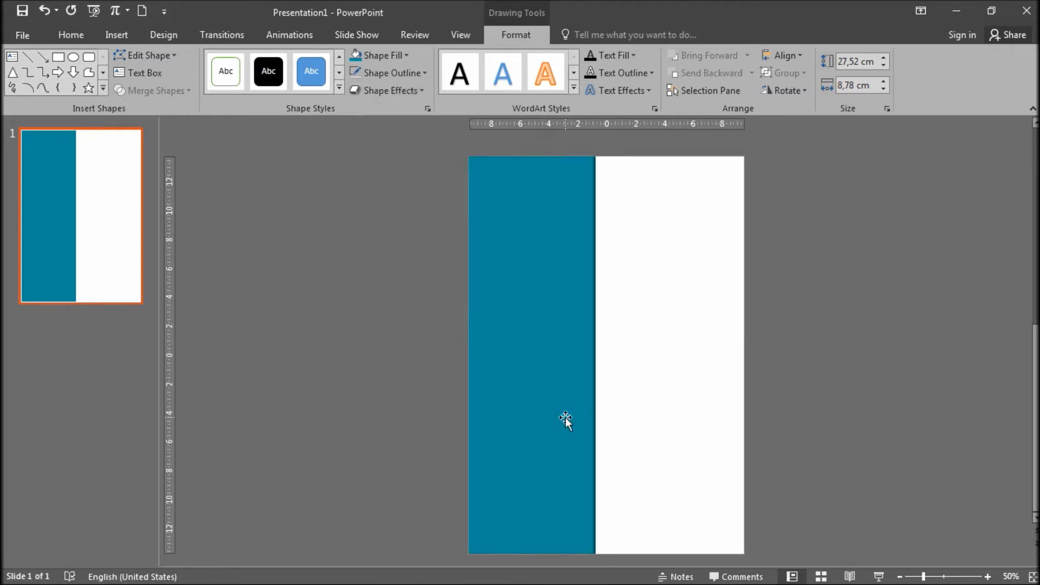
pyautogui.click(670, 342)
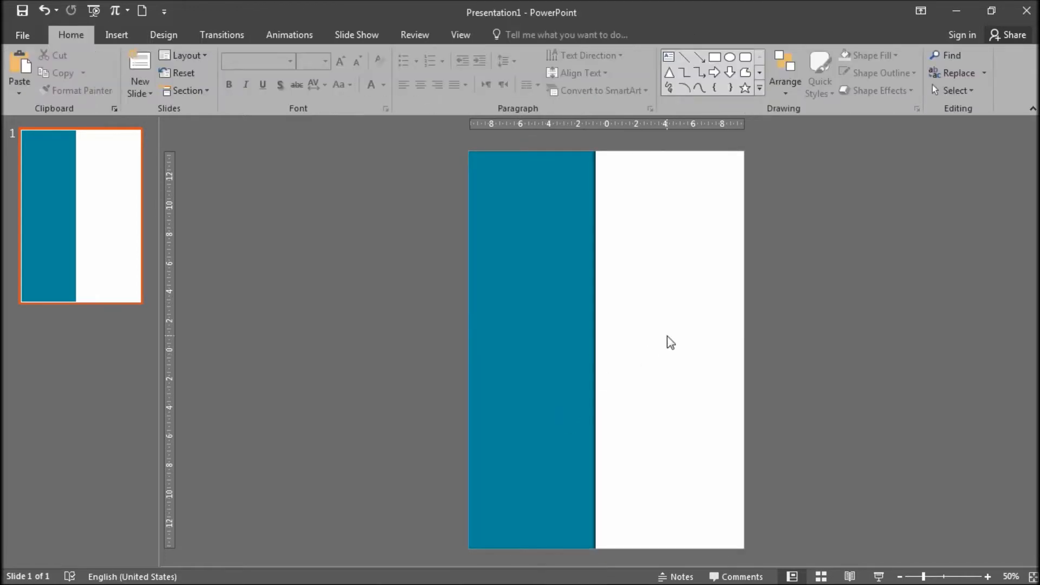
pyautogui.doubleClick(550, 292)
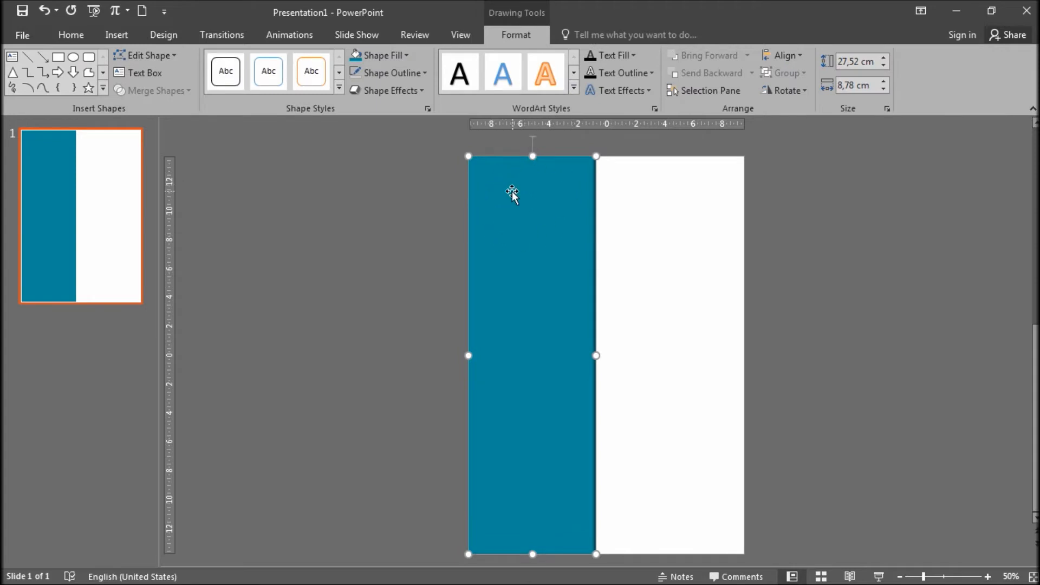
# - Switch to Windows Explorer and open the photo inside the portrait-white-man-isolated archive in the Gudang PowerPoint folder
pyautogui.hotkey('alt', 'Tab')
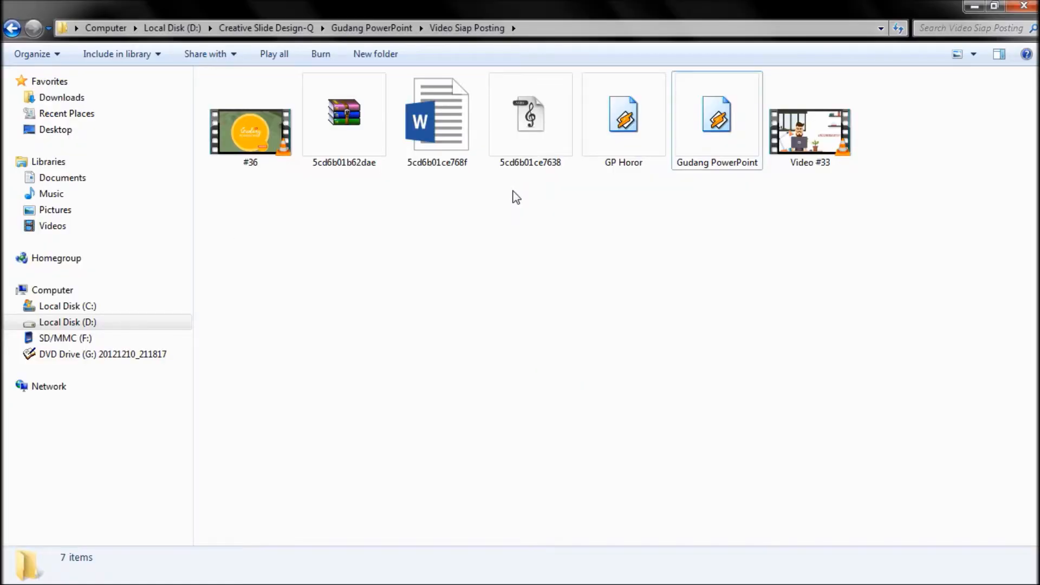
pyautogui.hotkey('alt', 'Tab')
pyautogui.hotkey('alt', 'Tab')
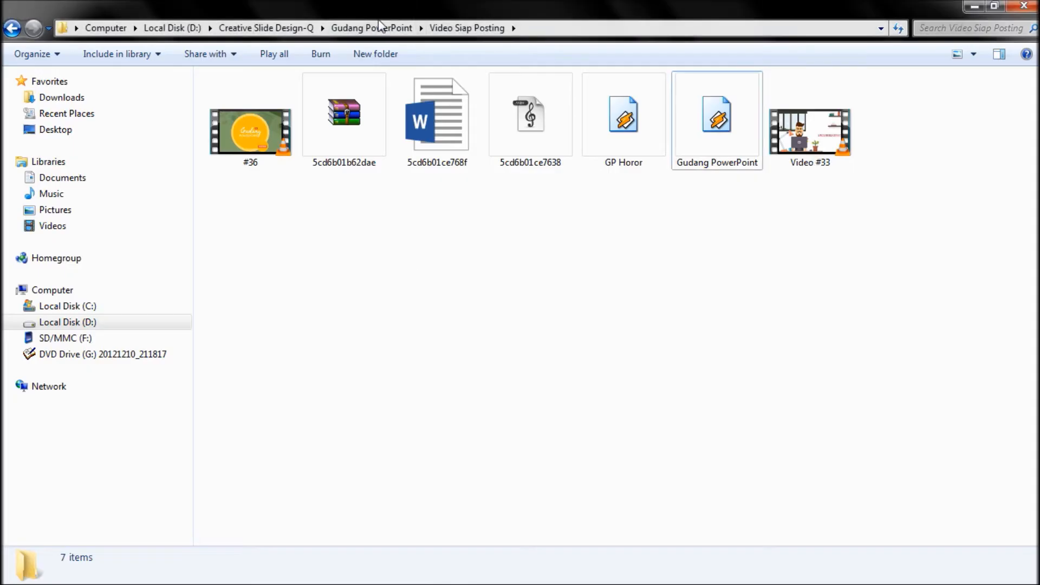
pyautogui.click(379, 27)
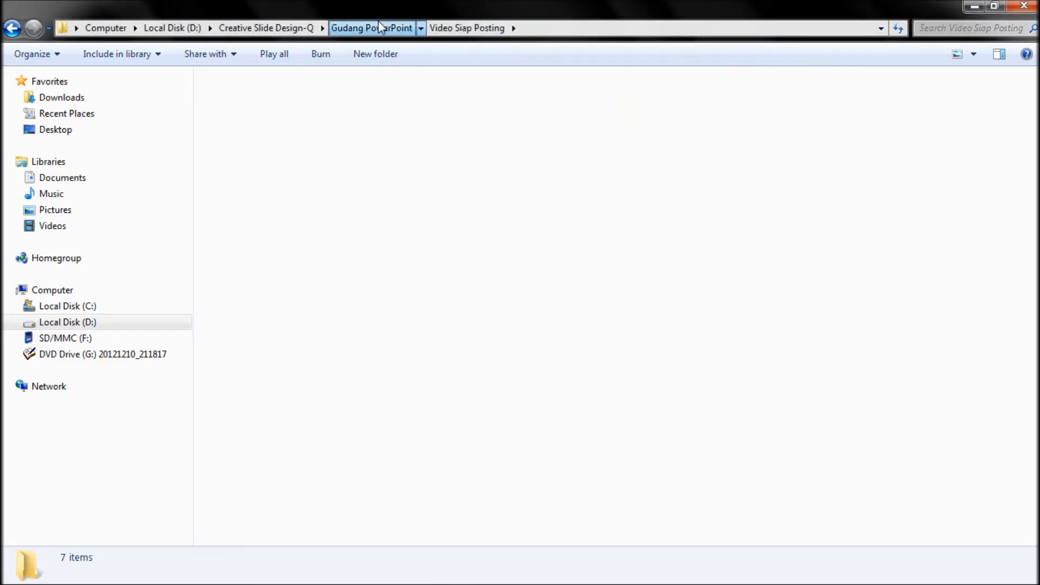
pyautogui.doubleClick(610, 123)
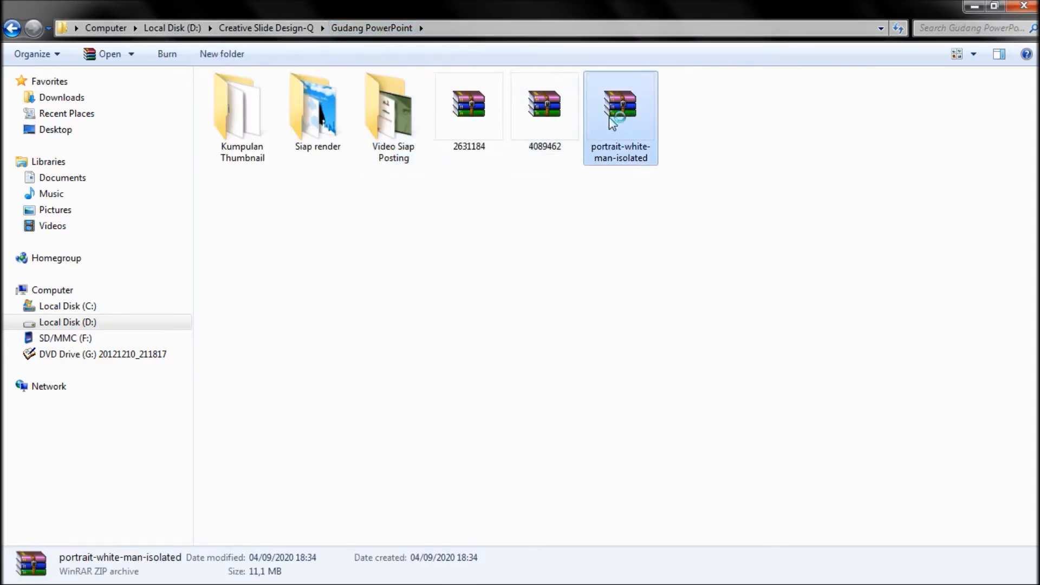
pyautogui.doubleClick(568, 234)
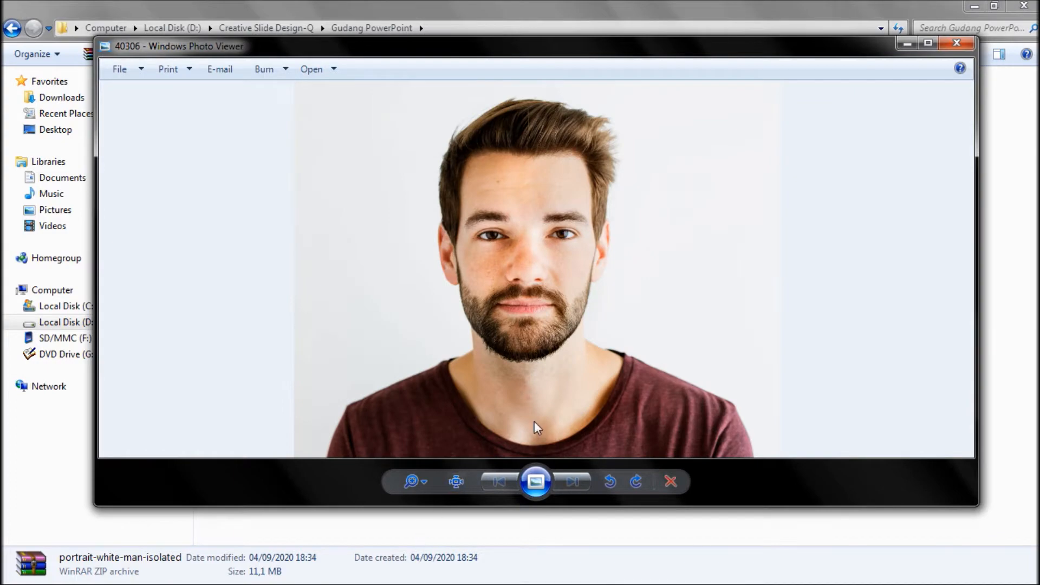
# - Switch back to PowerPoint, paste the portrait photo and move it to the upper part of the slide
pyautogui.hotkey('alt', 'Tab')
pyautogui.press('Tab')
pyautogui.hotkey('alt', 'Tab')
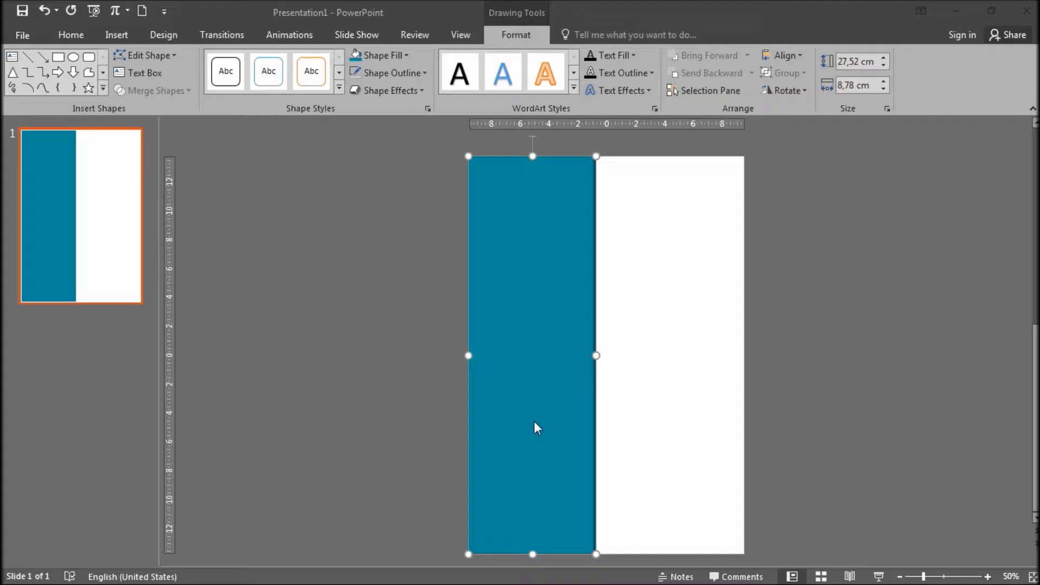
pyautogui.hotkey('ctrl', 'v')
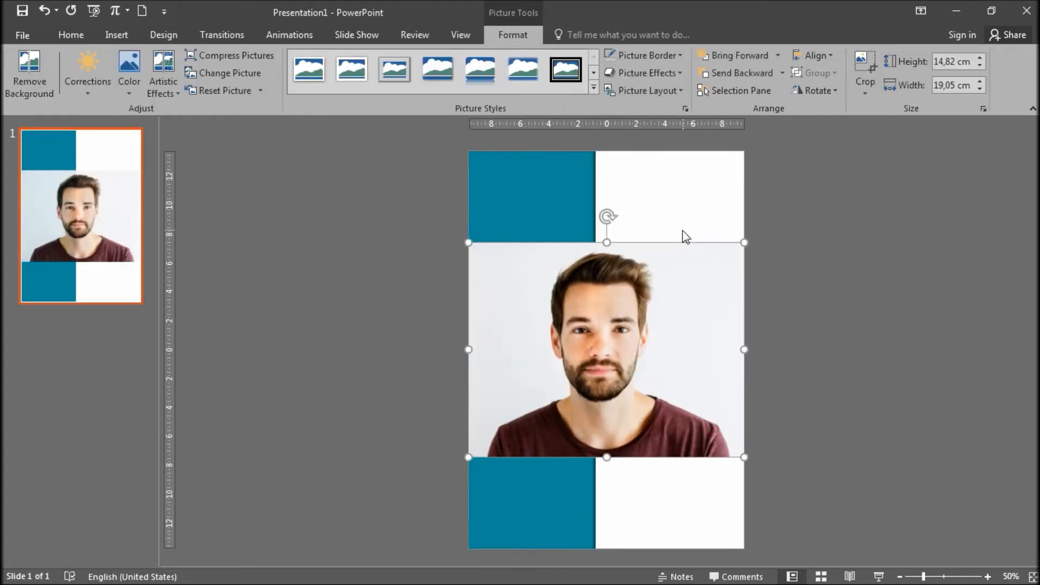
pyautogui.moveTo(632, 358); pyautogui.dragTo(633, 283)
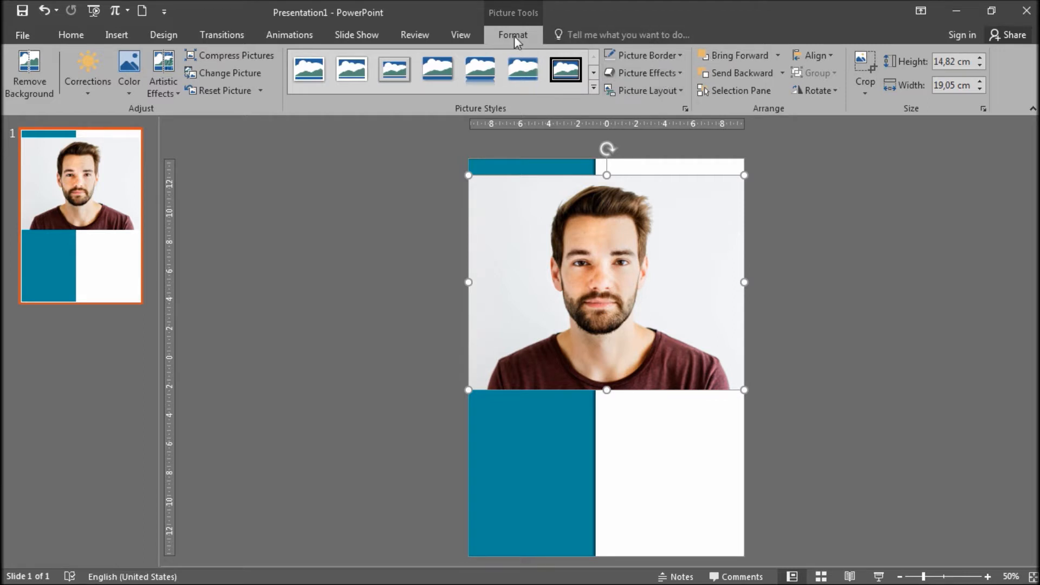
# - Crop the portrait photo to a 1:1 aspect ratio and to the circular flowchart connector shape
pyautogui.click(861, 63)
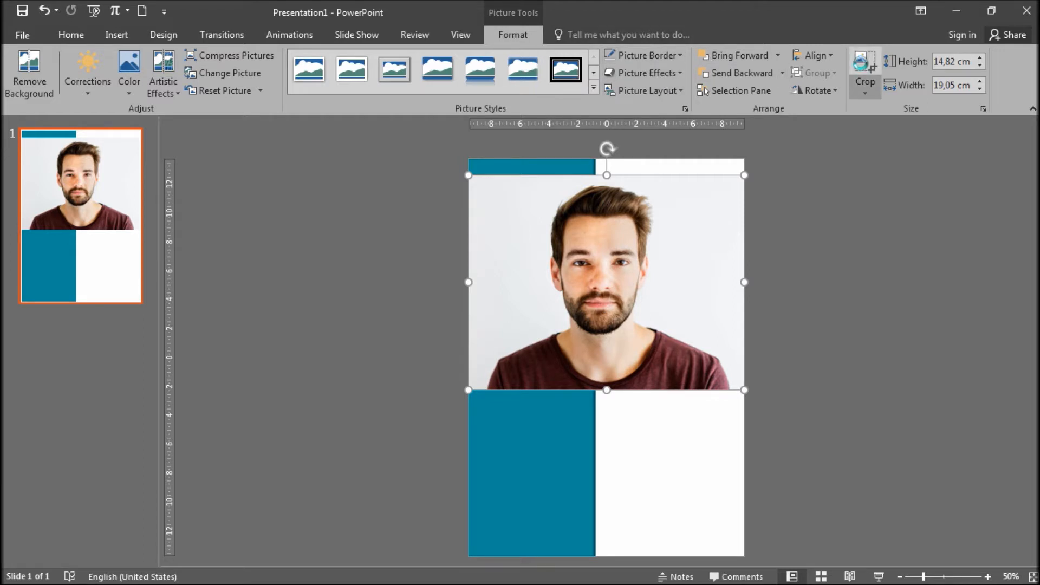
pyautogui.click(866, 82)
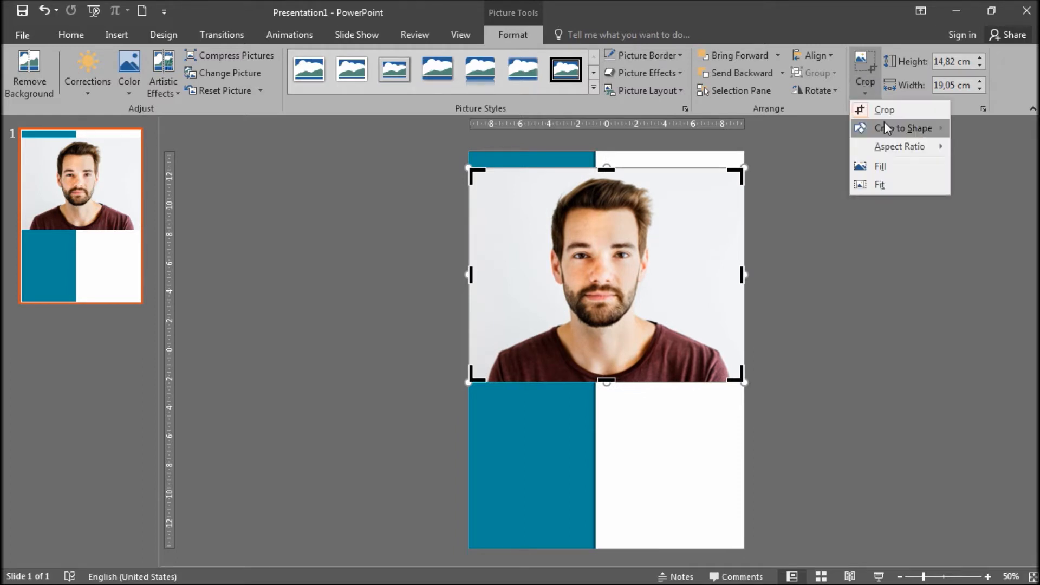
pyautogui.moveTo(893, 133)
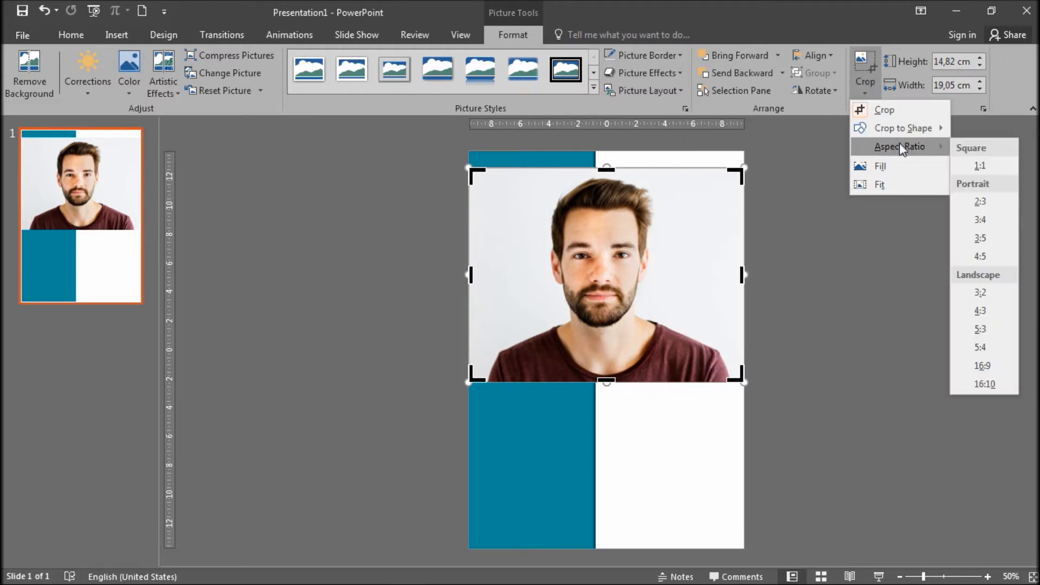
pyautogui.click(981, 165)
pyautogui.click(869, 86)
pyautogui.moveTo(901, 153)
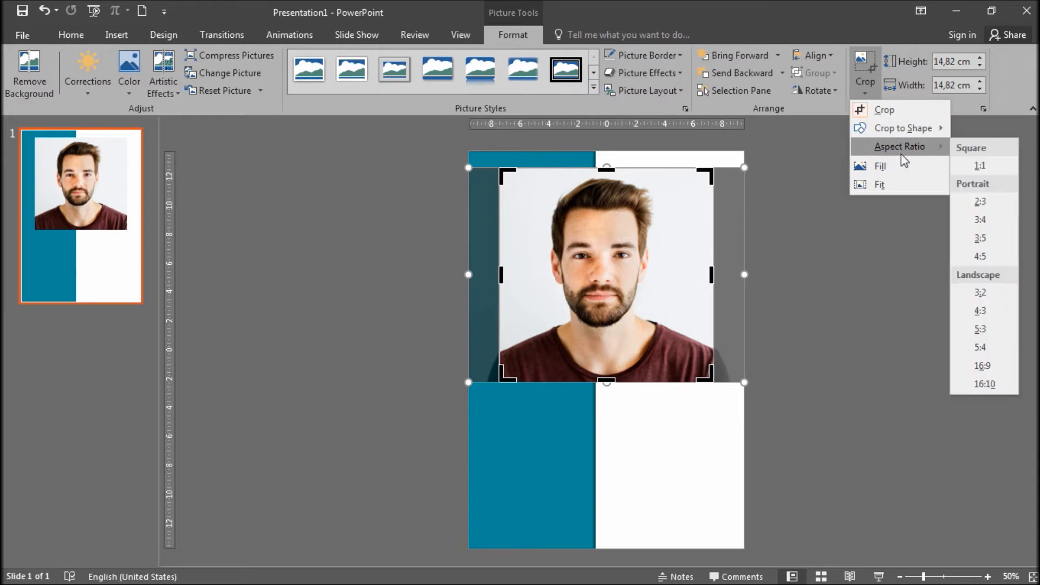
pyautogui.moveTo(903, 123)
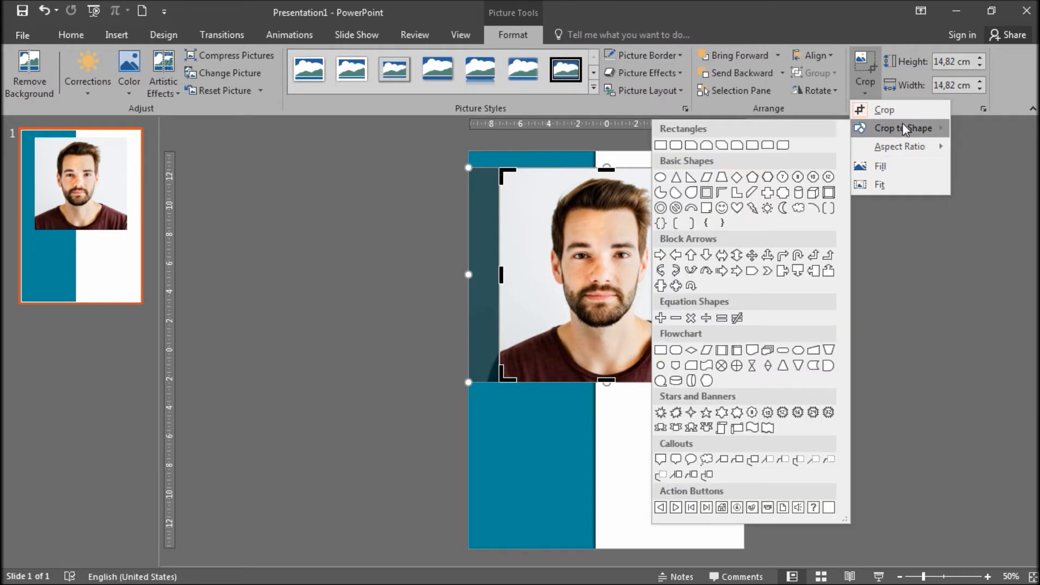
pyautogui.click(661, 366)
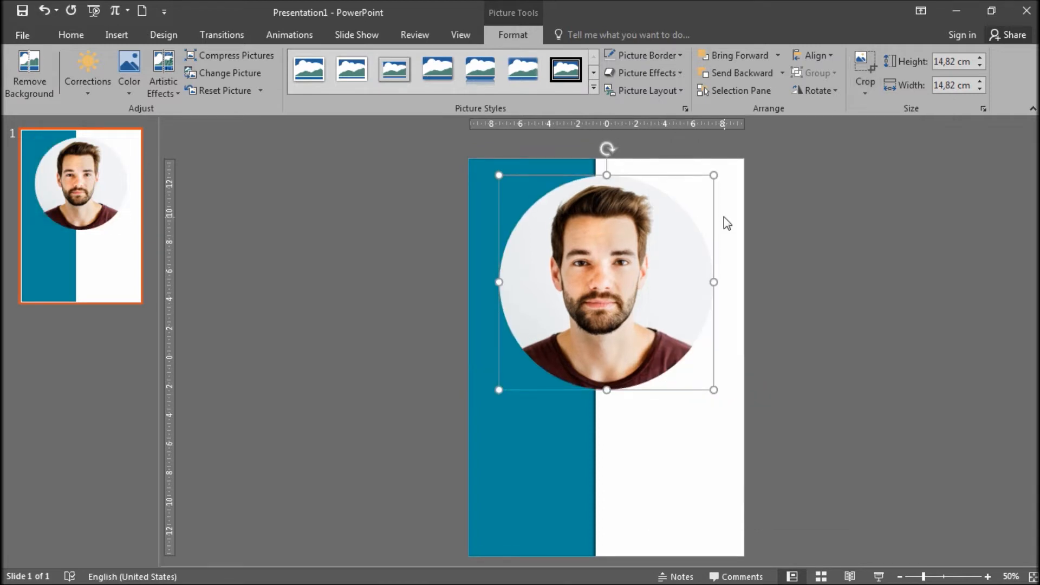
pyautogui.click(866, 299)
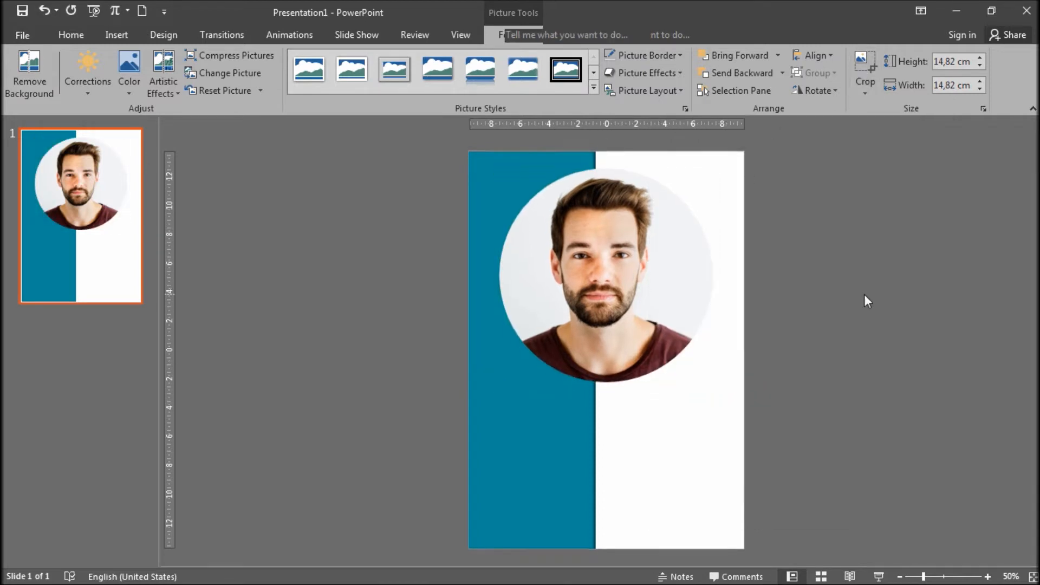
# - Move the round photo left over the teal rectangle and shift the image slightly right within its crop to centre the face
pyautogui.moveTo(632, 280); pyautogui.dragTo(547, 307)
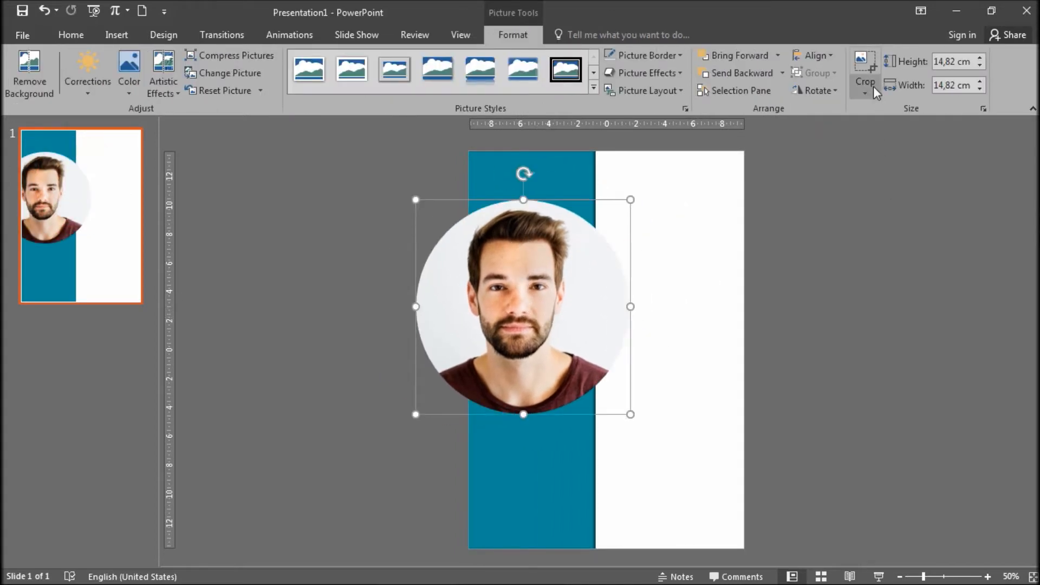
pyautogui.click(865, 64)
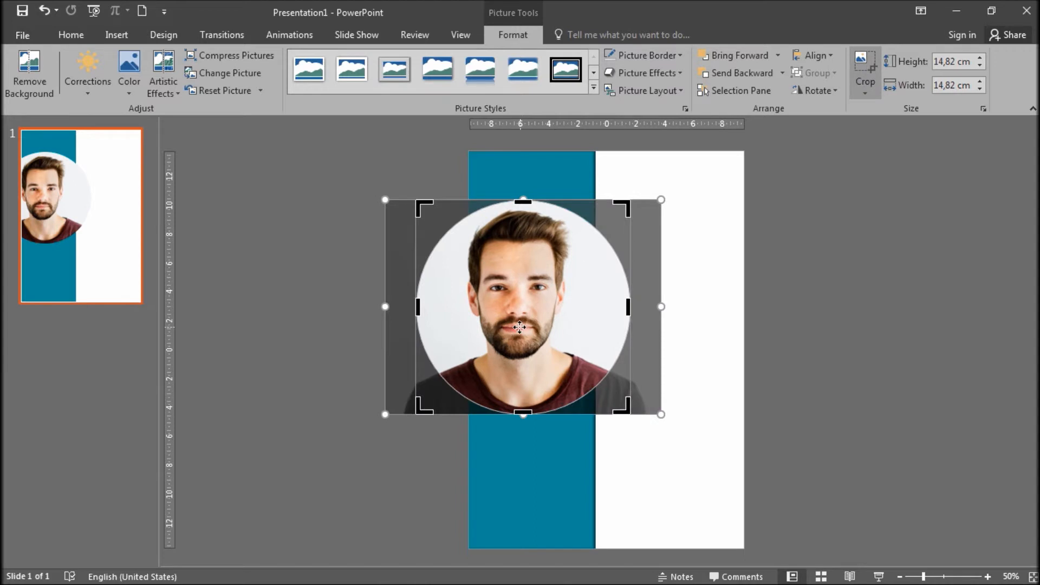
pyautogui.moveTo(519, 326); pyautogui.dragTo(525, 326)
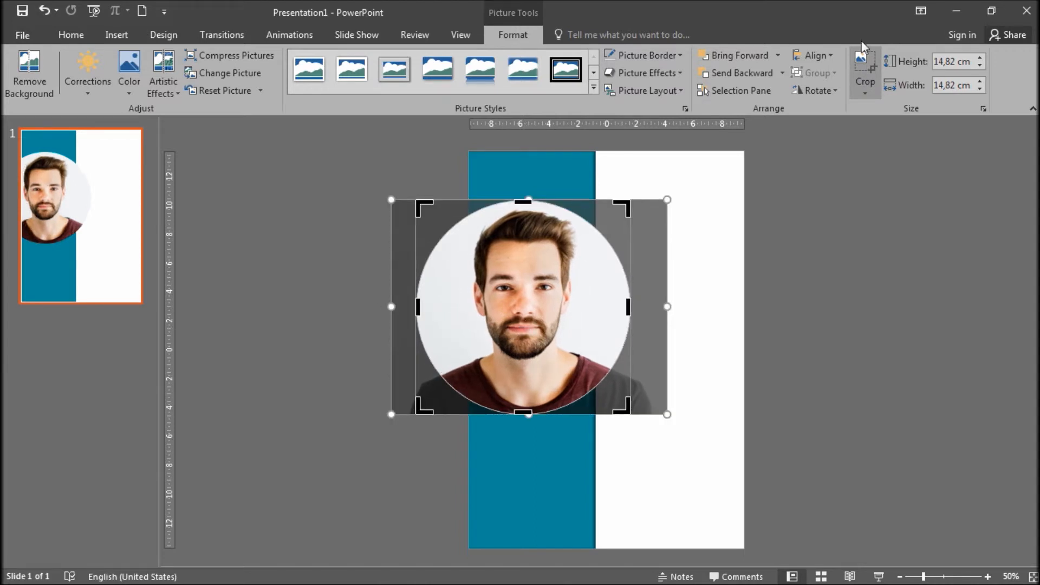
pyautogui.click(866, 64)
pyautogui.click(843, 270)
# - Shrink the round photo to about 6.46 × 6.46 cm and centre it near the top of the teal rectangle
pyautogui.click(466, 302)
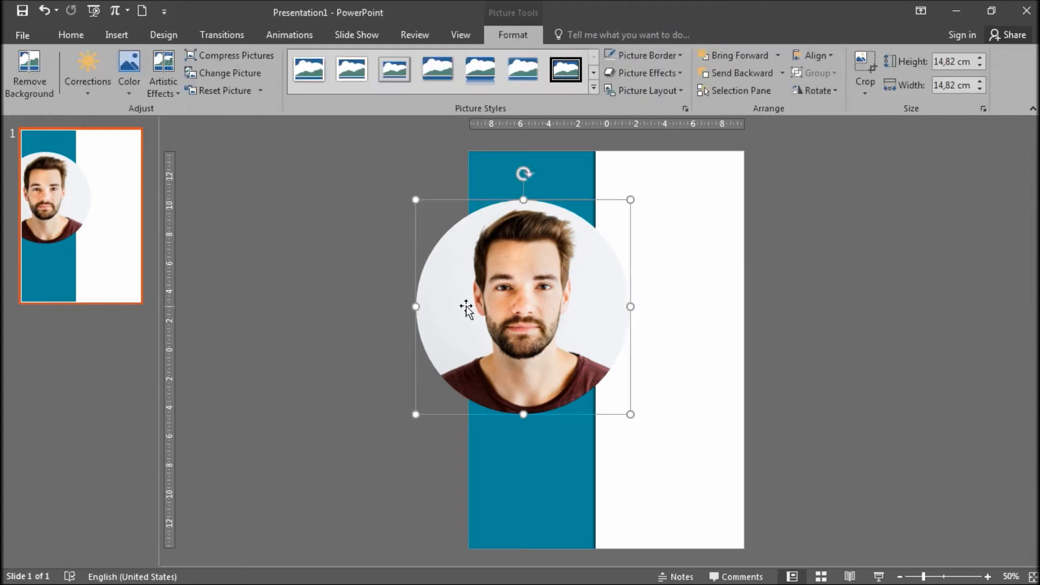
pyautogui.moveTo(630, 198); pyautogui.dragTo(495, 322)
pyautogui.moveTo(461, 370); pyautogui.dragTo(532, 209)
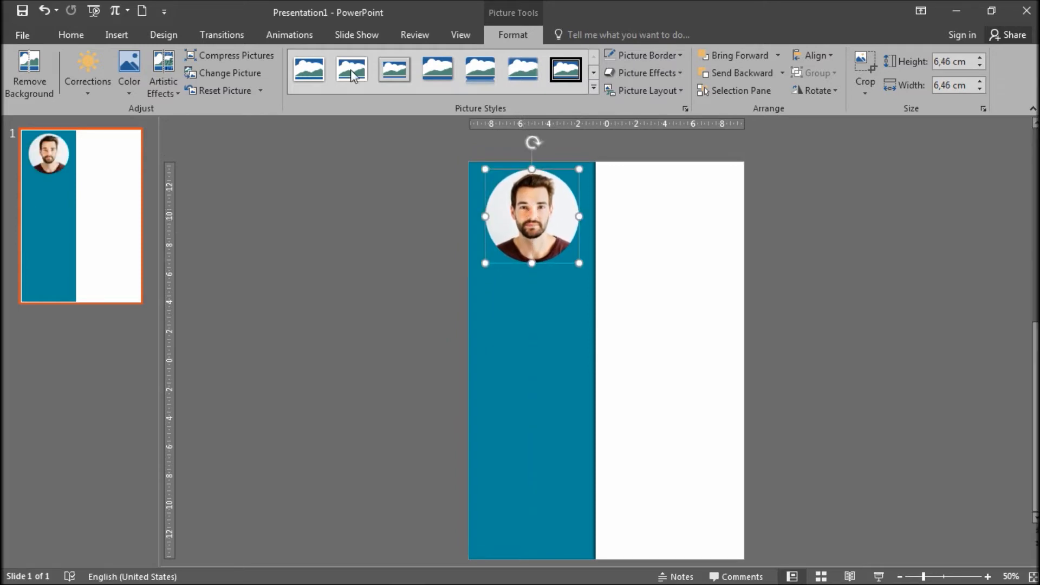
# - Draw a circle about 6.88 cm in diameter beside the round photo, overlapping the edge of the teal rectangle
pyautogui.click(128, 38)
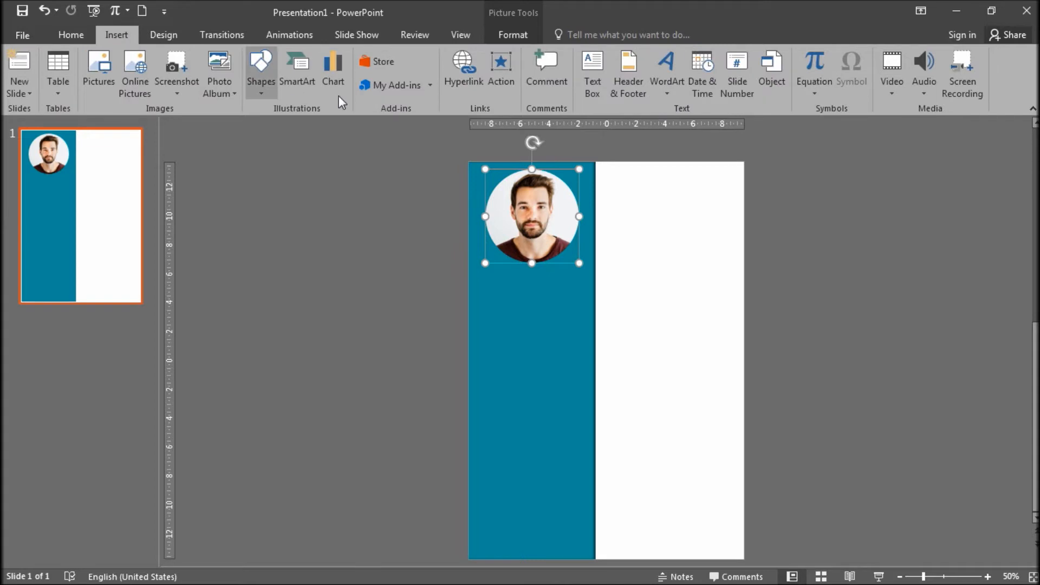
pyautogui.click(261, 86)
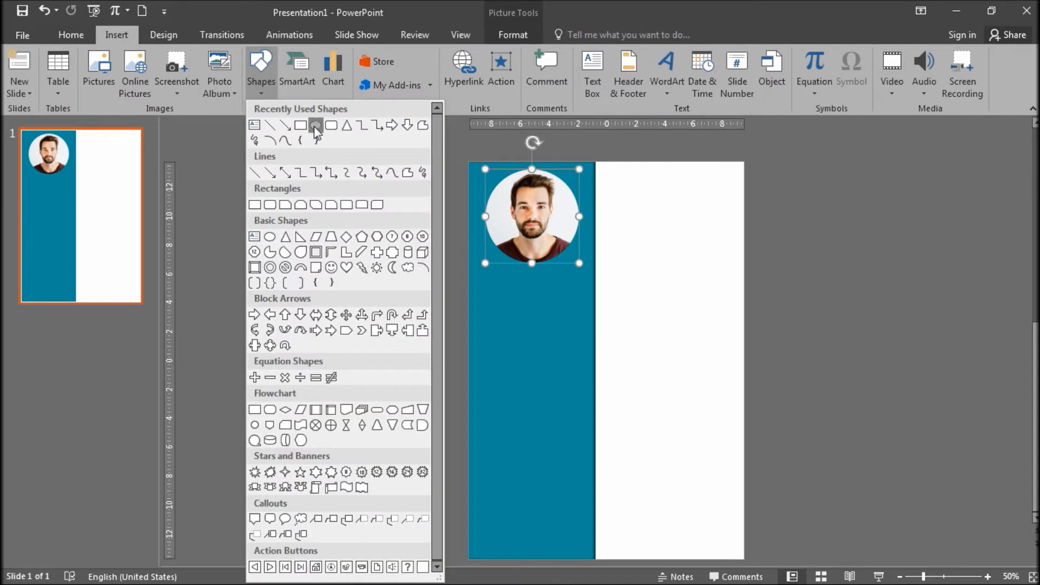
pyautogui.click(315, 126)
pyautogui.moveTo(578, 207); pyautogui.dragTo(679, 307)
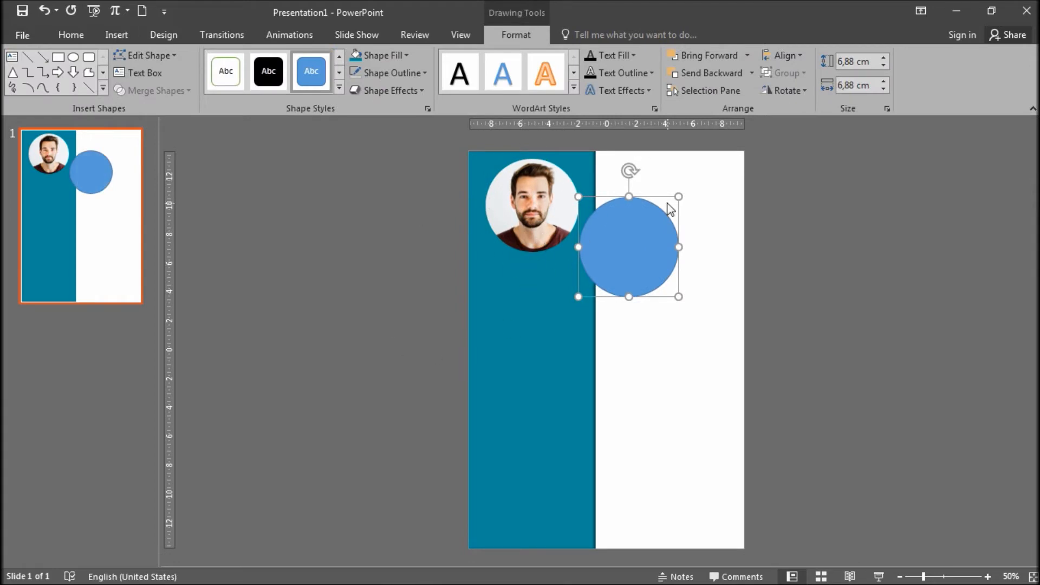
# - Set the blue circle's height and width to 7 cm
pyautogui.click(528, 197)
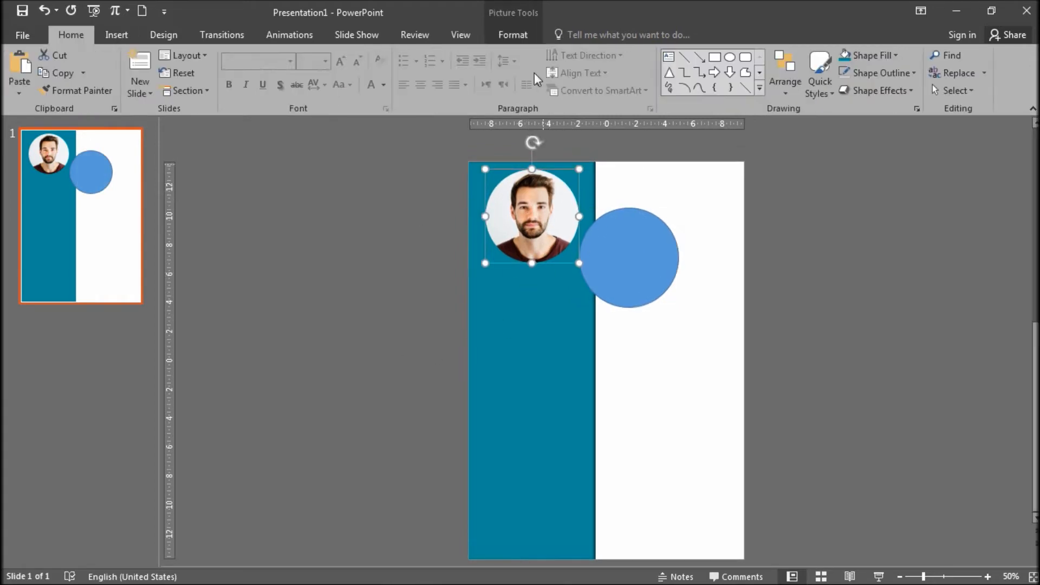
pyautogui.click(513, 35)
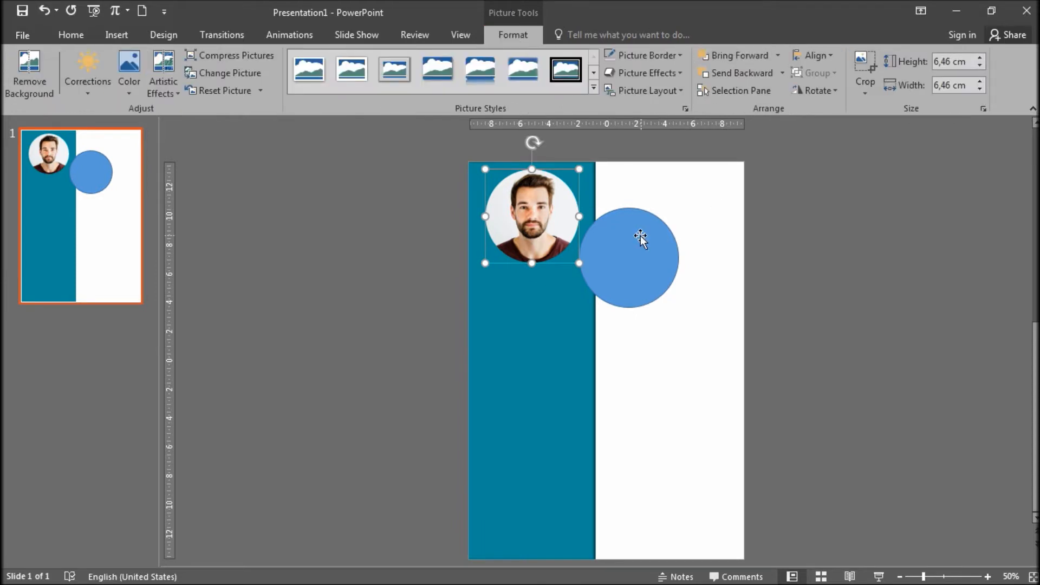
pyautogui.click(672, 244)
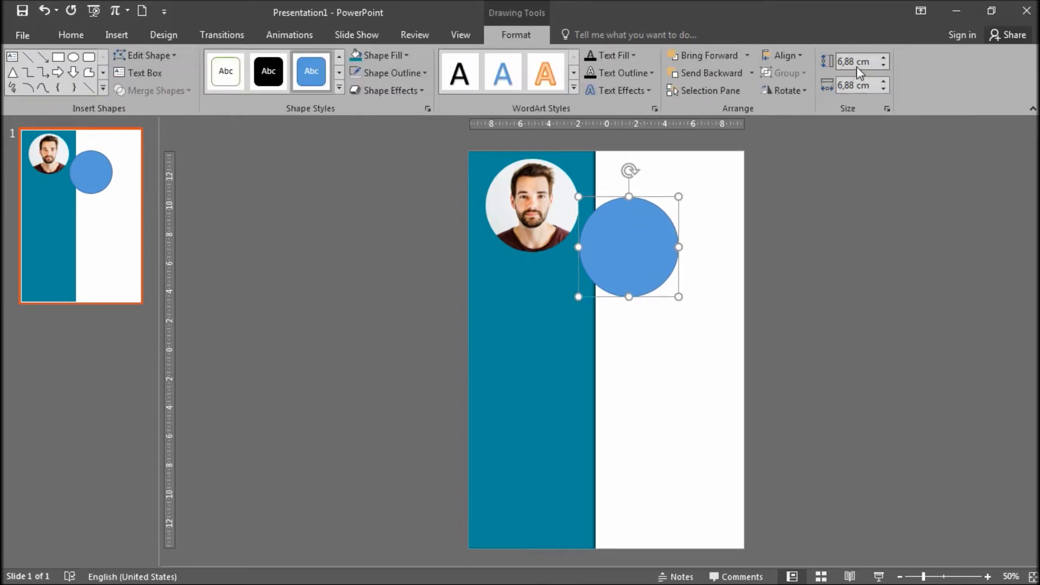
pyautogui.write('7')
pyautogui.press('Return')
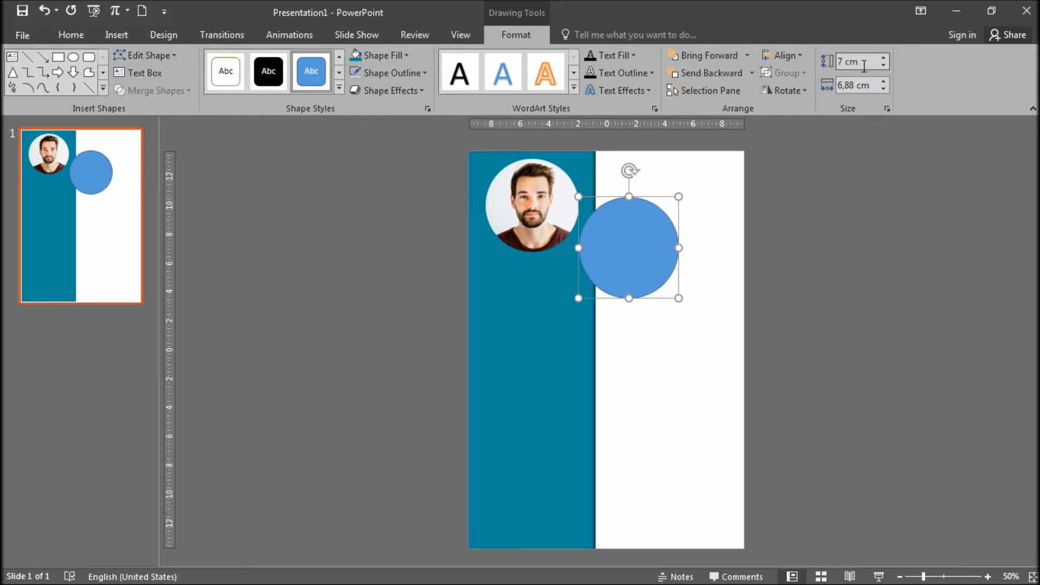
pyautogui.click(872, 85)
pyautogui.doubleClick(872, 86)
pyautogui.write('7')
pyautogui.press('Return')
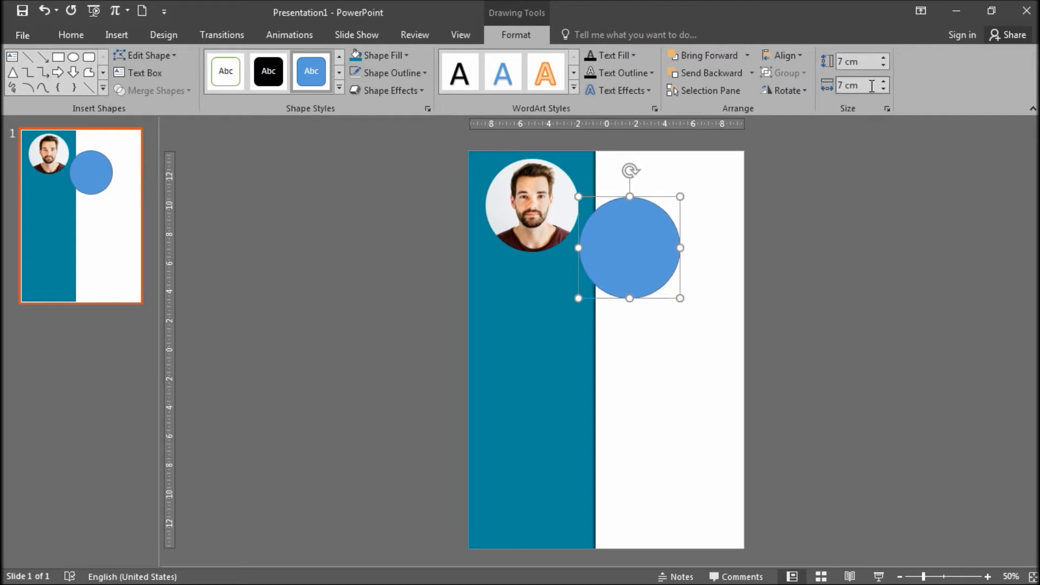
# - Fill the circle yellow without an outline and centre it behind the round photo as a ring
pyautogui.click(376, 60)
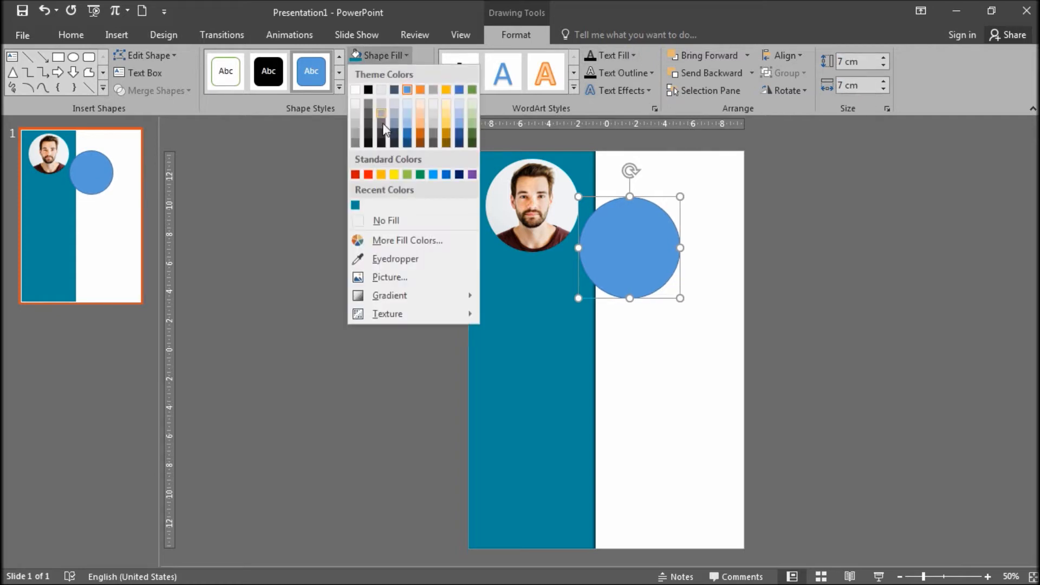
pyautogui.click(394, 173)
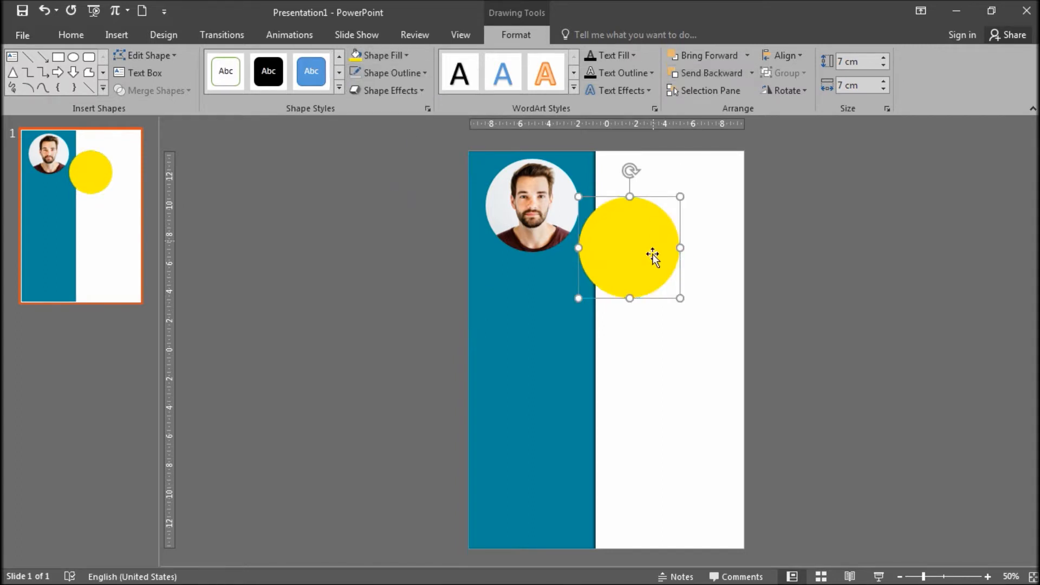
pyautogui.moveTo(653, 260); pyautogui.dragTo(555, 216)
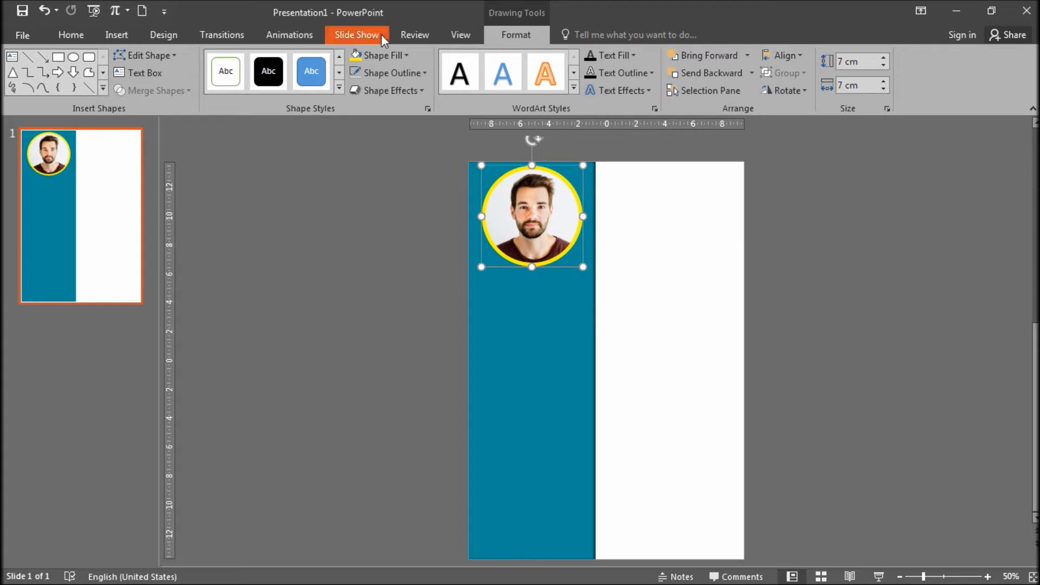
# - Change the fill of the circle behind the photo to white
pyautogui.click(382, 57)
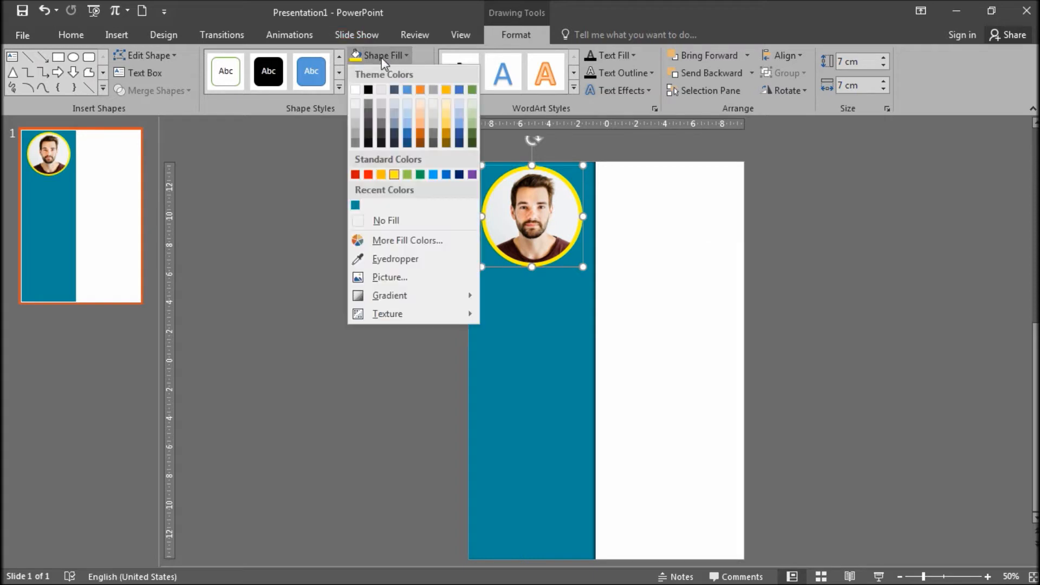
pyautogui.click(356, 89)
pyautogui.click(860, 265)
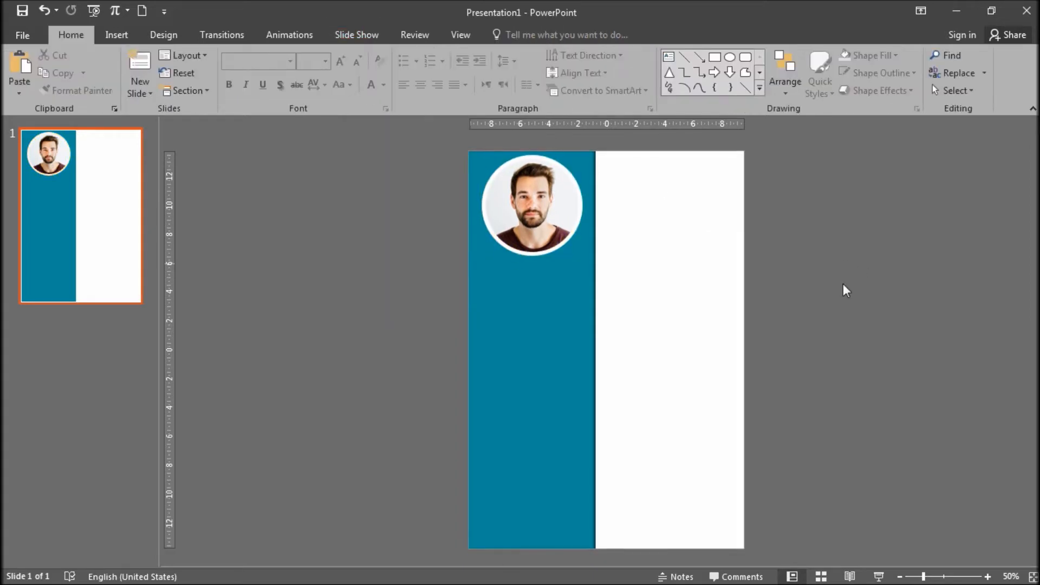
# - Insert a text box on the teal rectangle just below the photo and enter the person's full name
pyautogui.keyDown('ctrl'); pyautogui.scroll(2, 845, 289); pyautogui.keyUp('ctrl')
pyautogui.scroll(1, 845, 290)
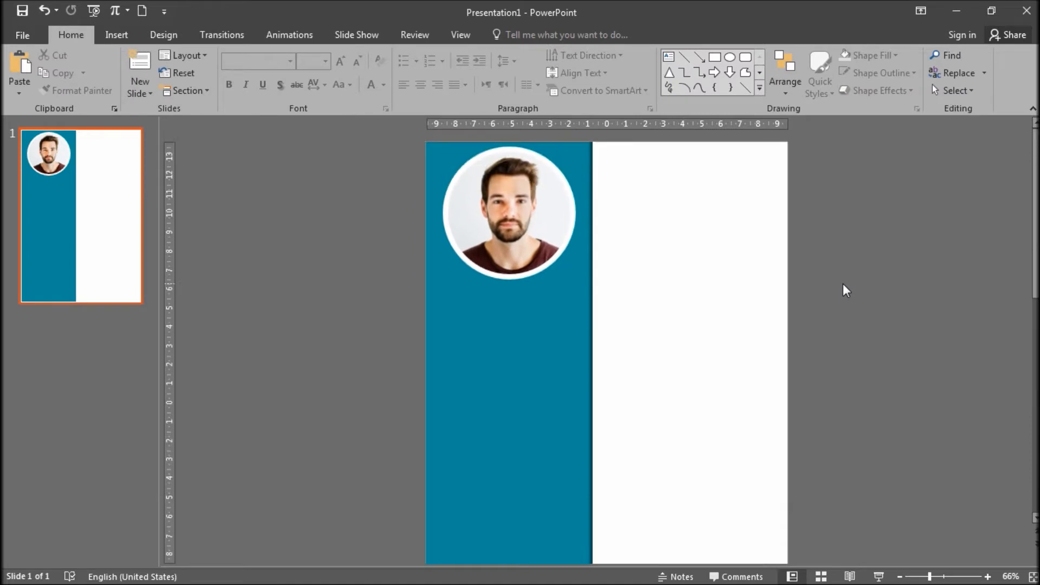
pyautogui.click(116, 34)
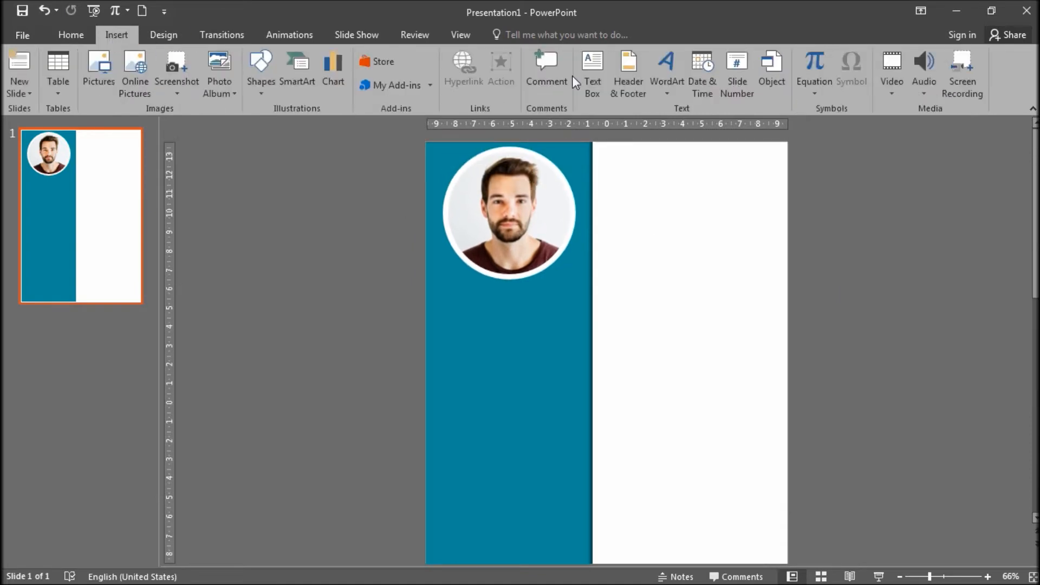
pyautogui.click(596, 94)
pyautogui.moveTo(458, 280); pyautogui.dragTo(559, 325)
pyautogui.write('Jhon Ne')
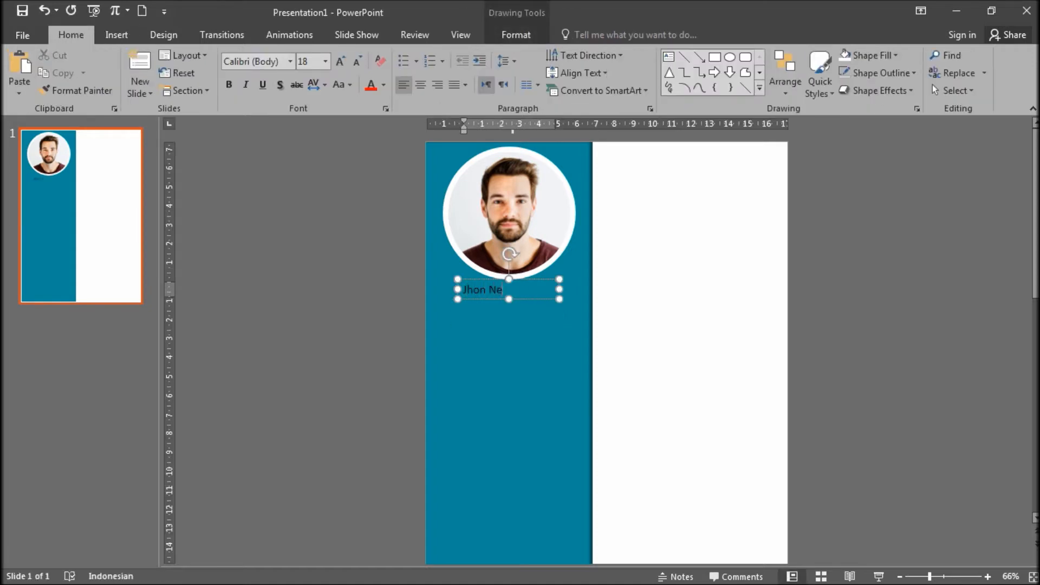
# - Format the name as centred, bold, uppercase text in the Montserrat font
pyautogui.hotkey('ctrl', 'a')
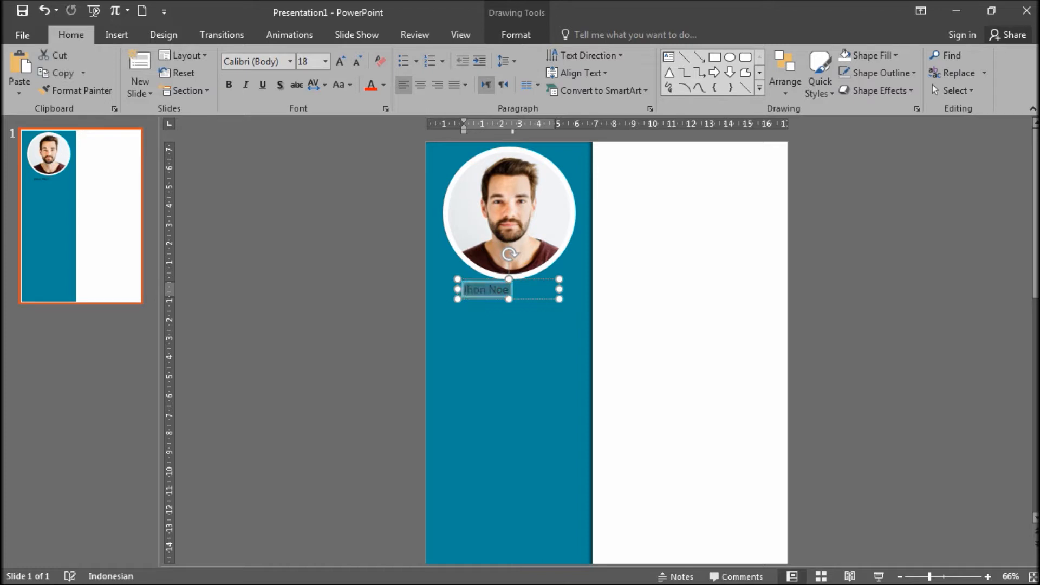
pyautogui.hotkey('ctrl', 'e')
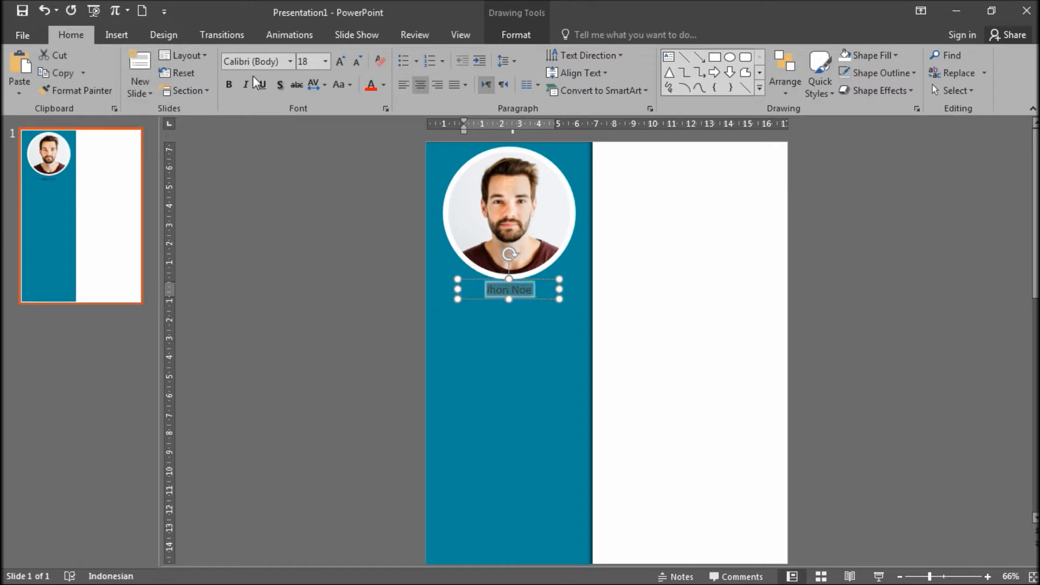
pyautogui.click(249, 60)
pyautogui.write('Montserrat')
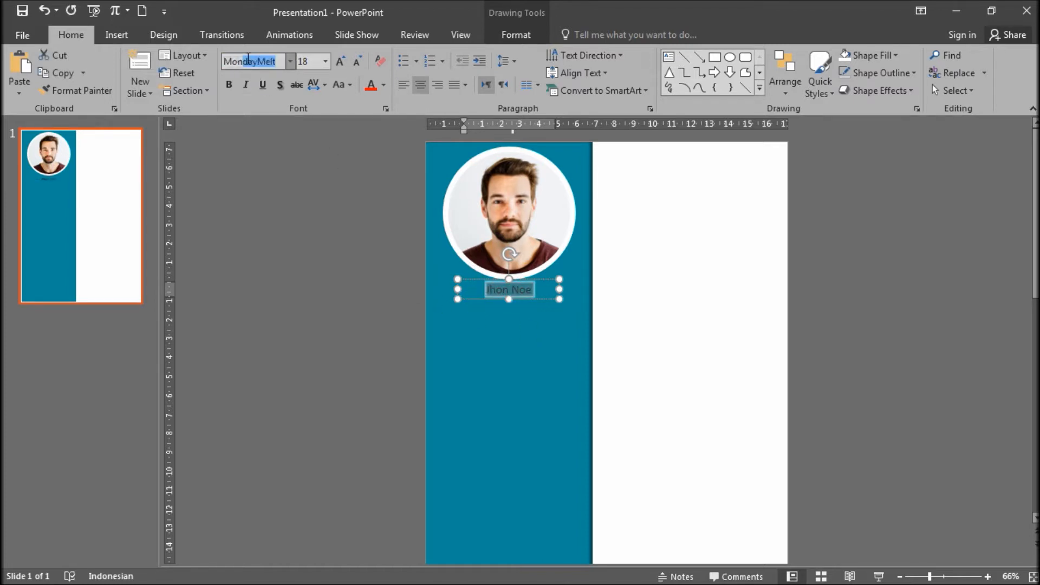
pyautogui.press('Return')
pyautogui.click(229, 85)
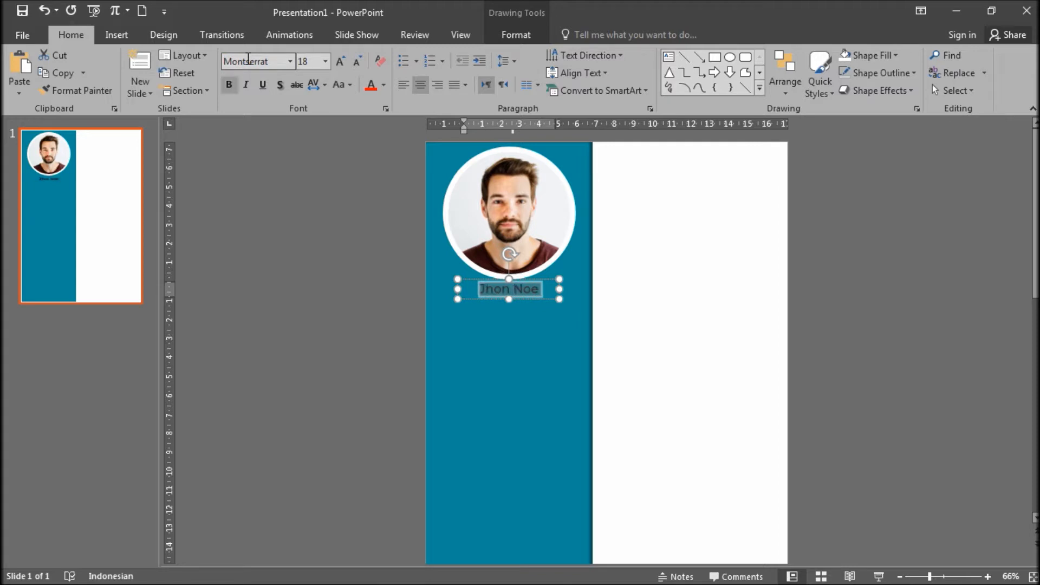
pyautogui.hotkey('ctrl', 'shift', 'a')
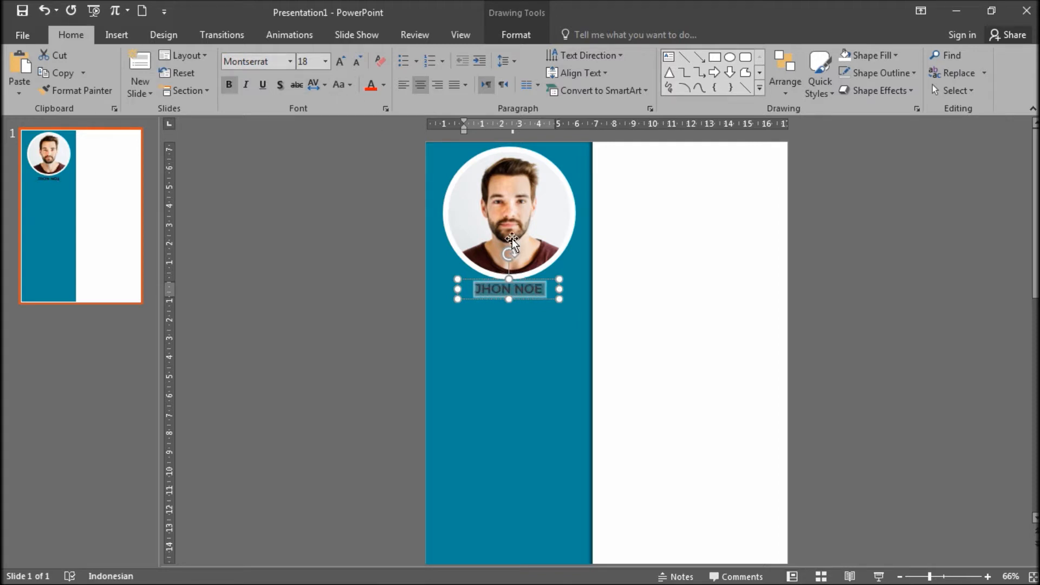
# - Enlarge the name to 28 pt and widen its text box to fit one line, centred beneath the photo
pyautogui.hotkey('ctrl', 'shift', '.')
pyautogui.hotkey('ctrl', 'shift', '.')
pyautogui.hotkey('ctrl', 'shift', '.')
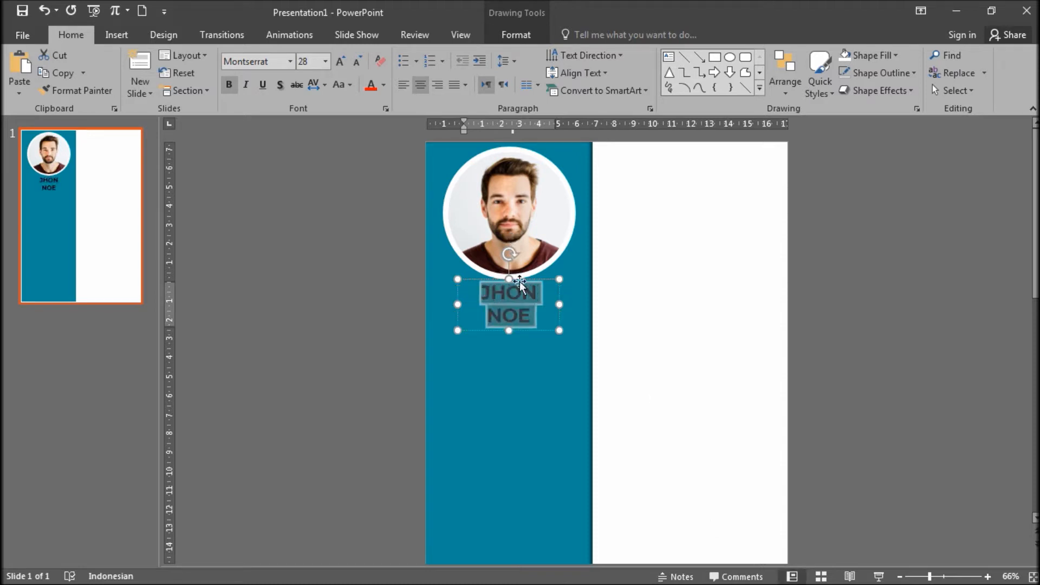
pyautogui.moveTo(559, 305)
pyautogui.mouseDown()
pyautogui.moveTo(593, 305)
pyautogui.moveTo(556, 287)
pyautogui.mouseUp()
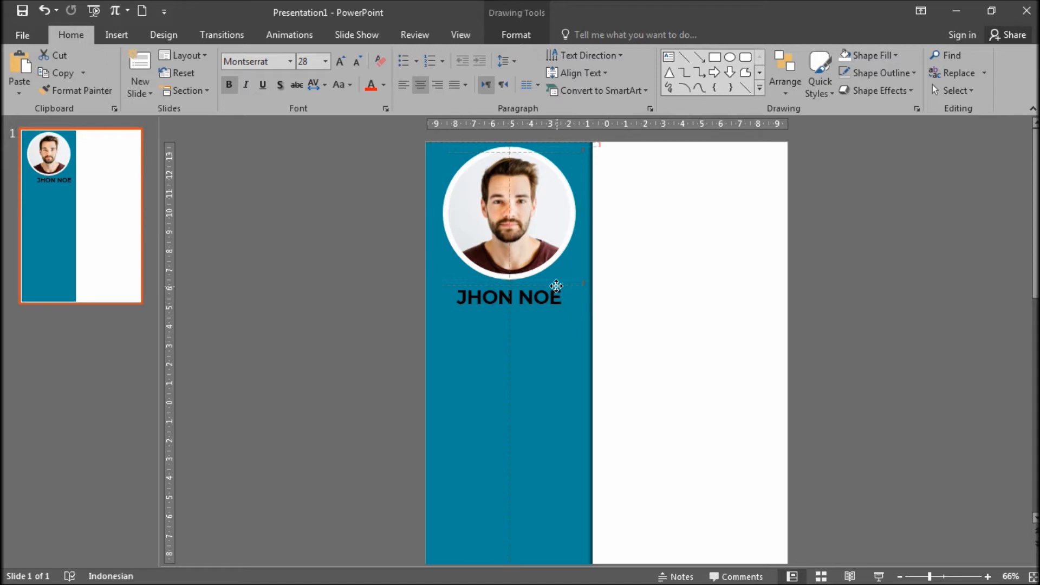
pyautogui.click(557, 286)
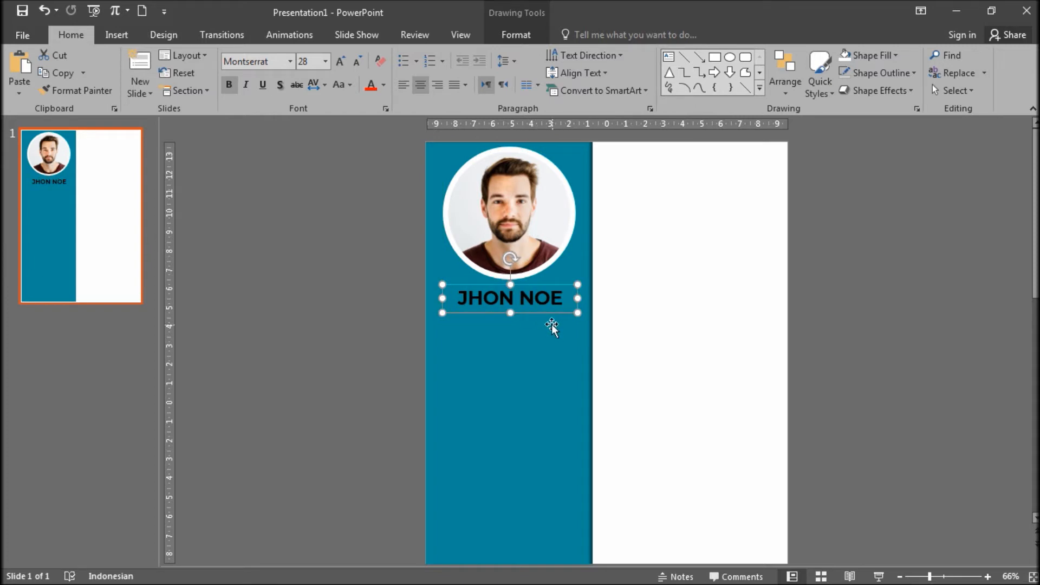
# - Set the font colour of the name below the photo to white
pyautogui.click(536, 325)
pyautogui.tripleClick(541, 298)
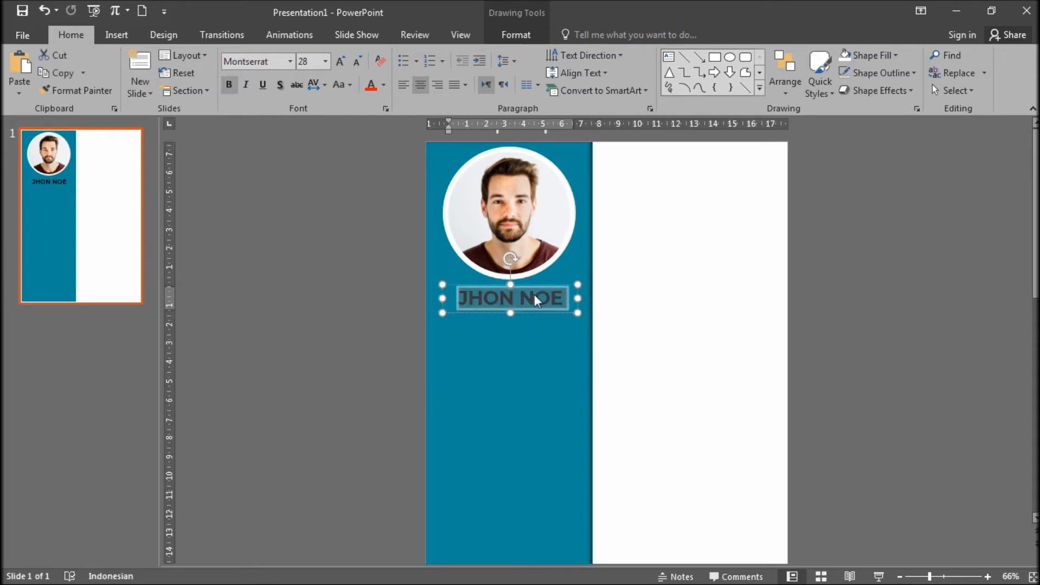
pyautogui.click(383, 85)
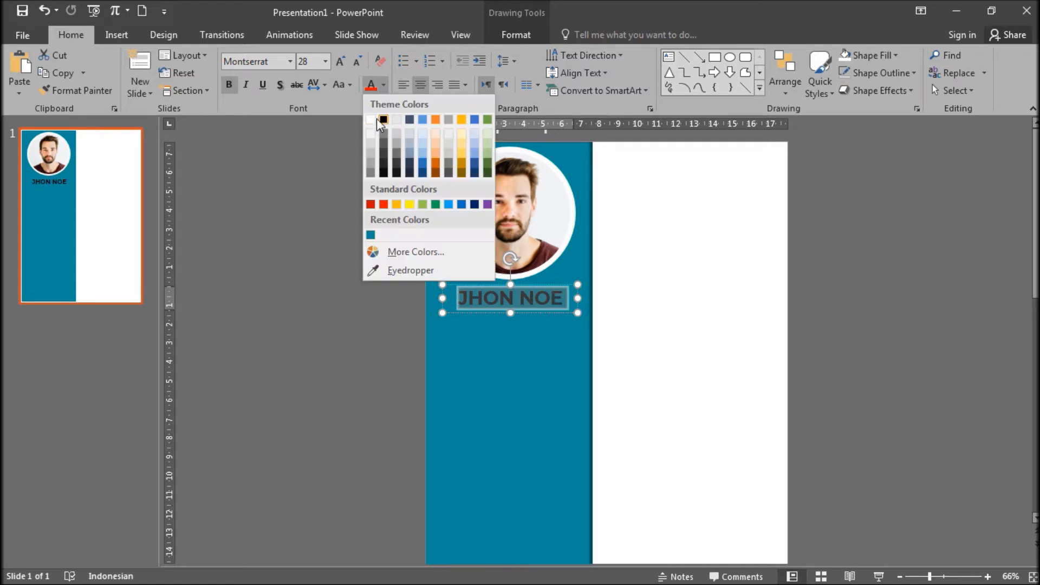
pyautogui.click(373, 121)
pyautogui.click(669, 347)
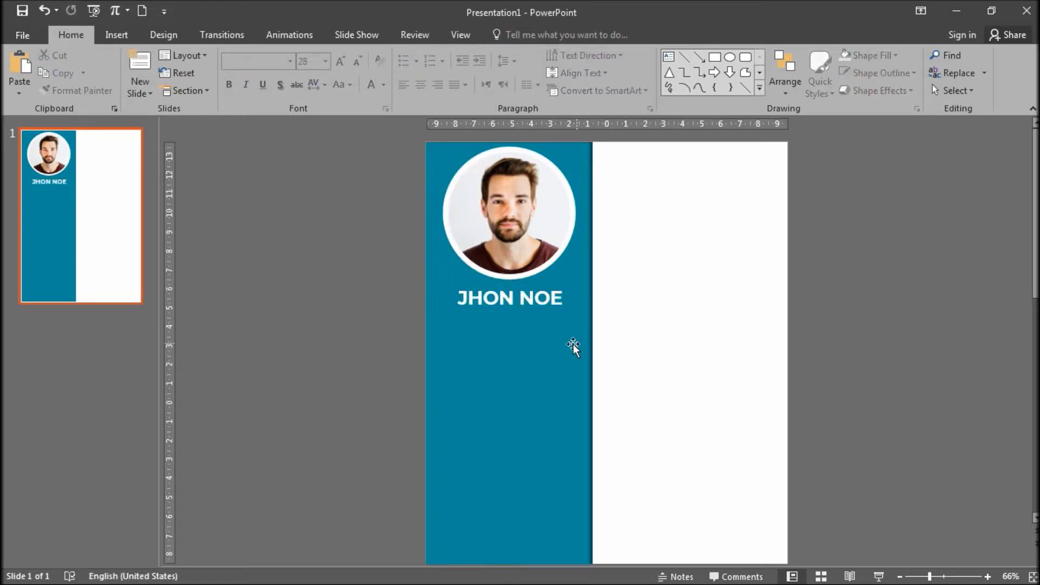
# - Insert a text box below the name containing the centred text "Writerpreneur"
pyautogui.click(116, 34)
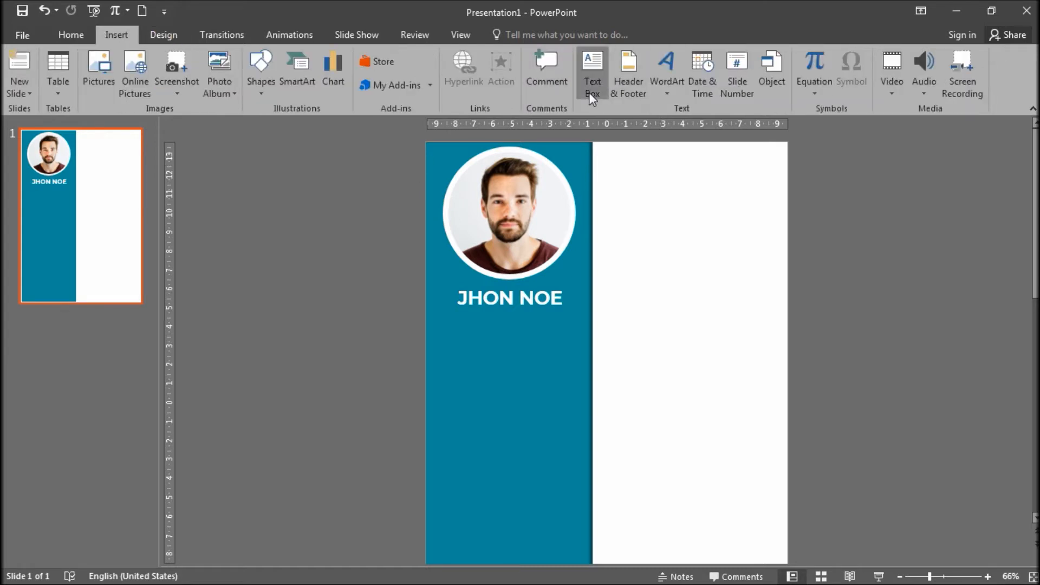
pyautogui.click(592, 75)
pyautogui.moveTo(448, 344); pyautogui.dragTo(577, 371)
pyautogui.write('rit')
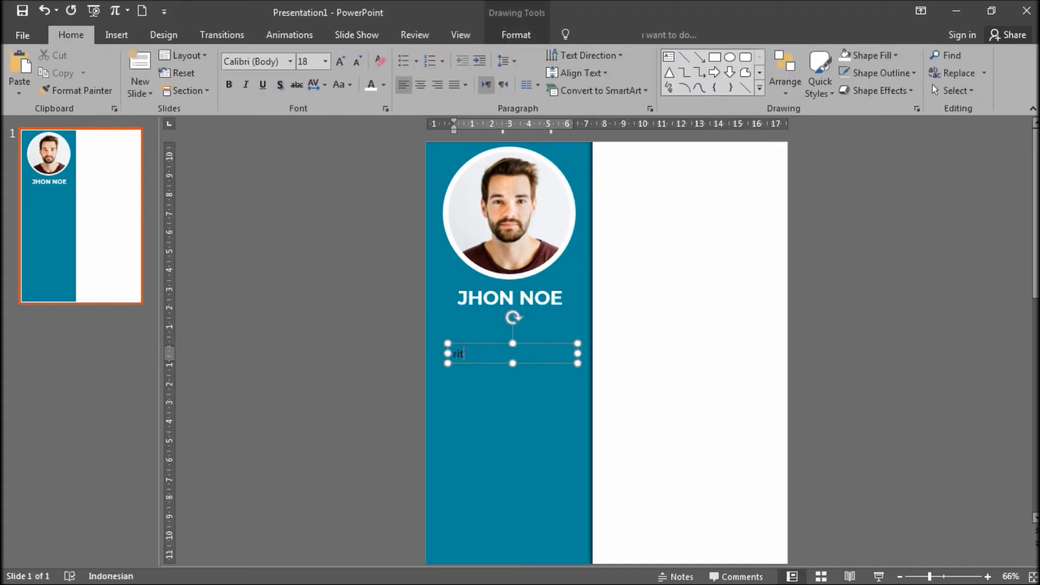
pyautogui.write('erpreneur')
pyautogui.hotkey('ctrl', 'a')
pyautogui.hotkey('ctrl', 'e')
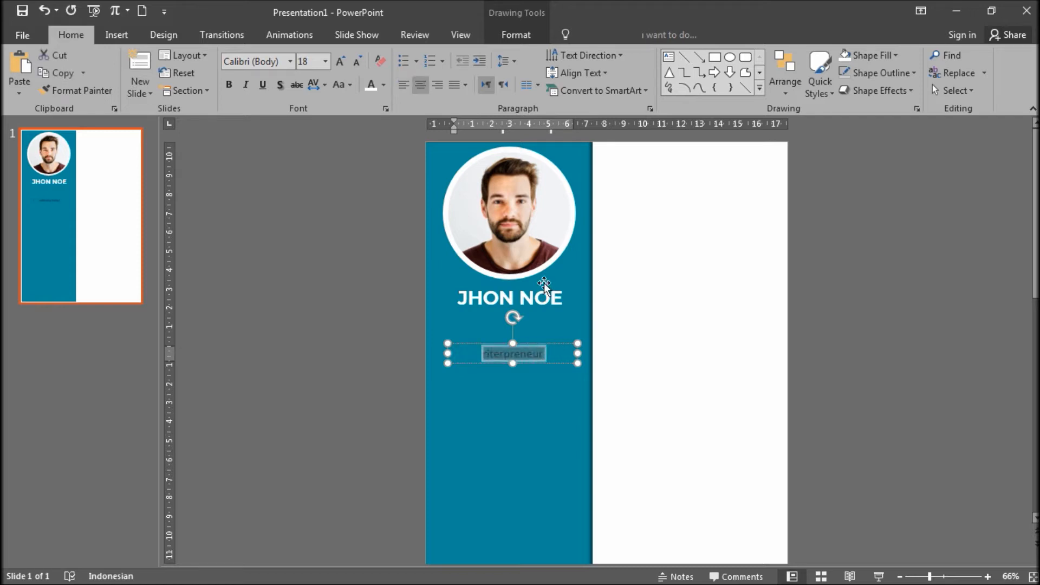
pyautogui.press('Home')
pyautogui.write('W')
# - Change the "Writerpreneur" text to uppercase and make it bold and white
pyautogui.hotkey('ctrl', 'a')
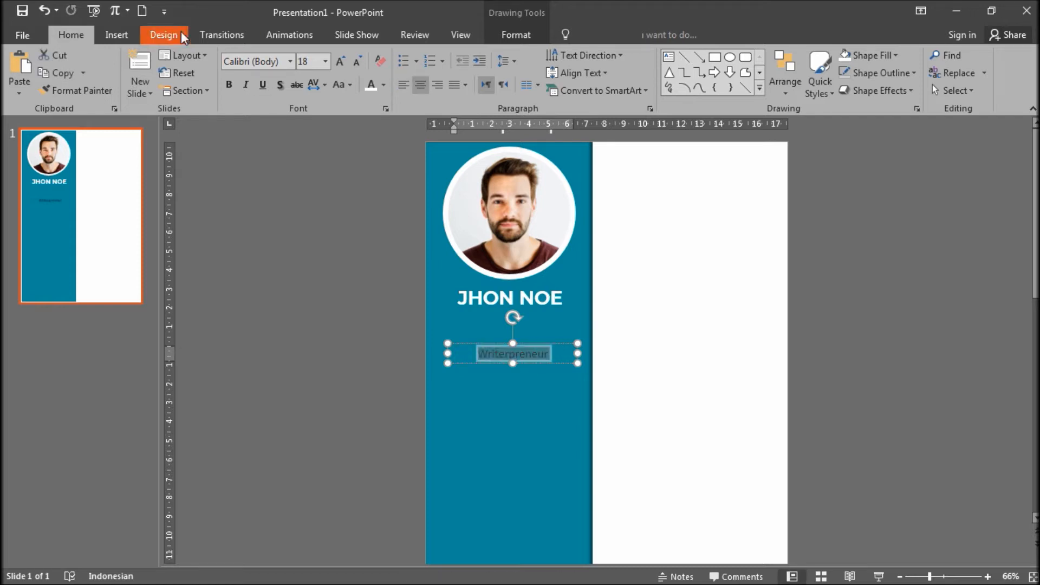
pyautogui.click(240, 61)
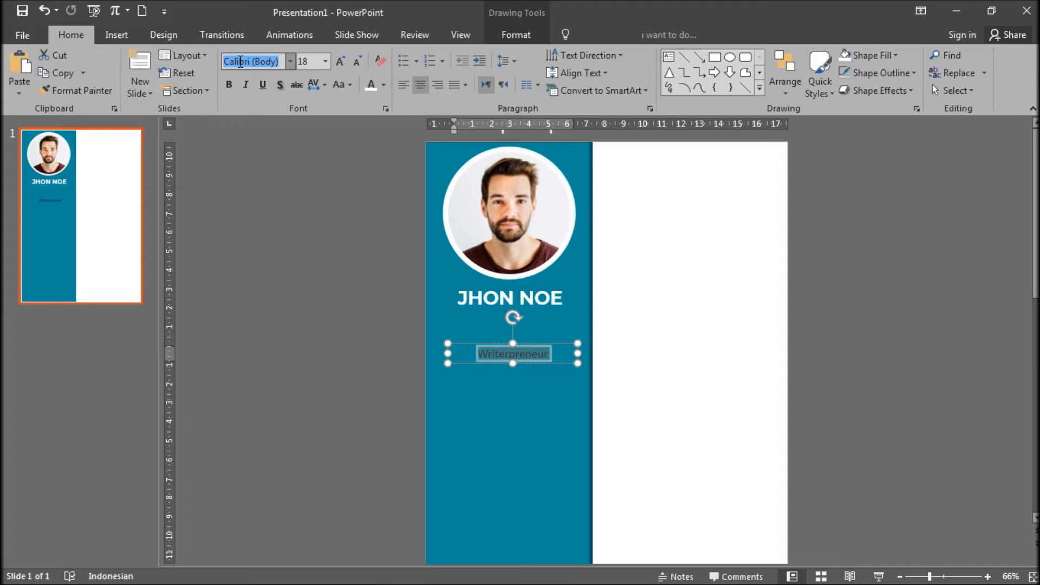
pyautogui.press('Escape')
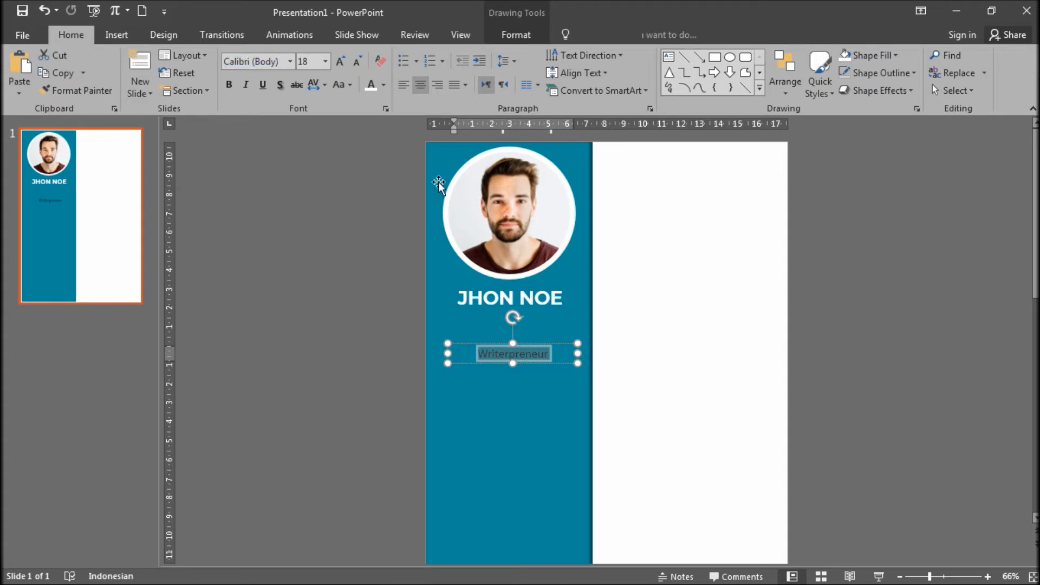
pyautogui.hotkey('shift', 'F3')
pyautogui.hotkey('ctrl', 'b')
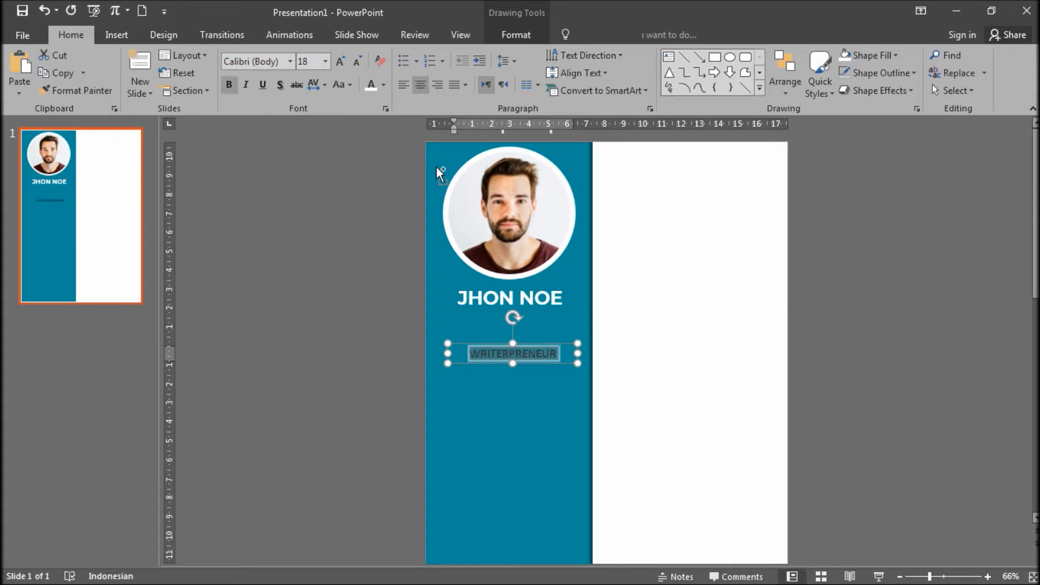
pyautogui.click(374, 85)
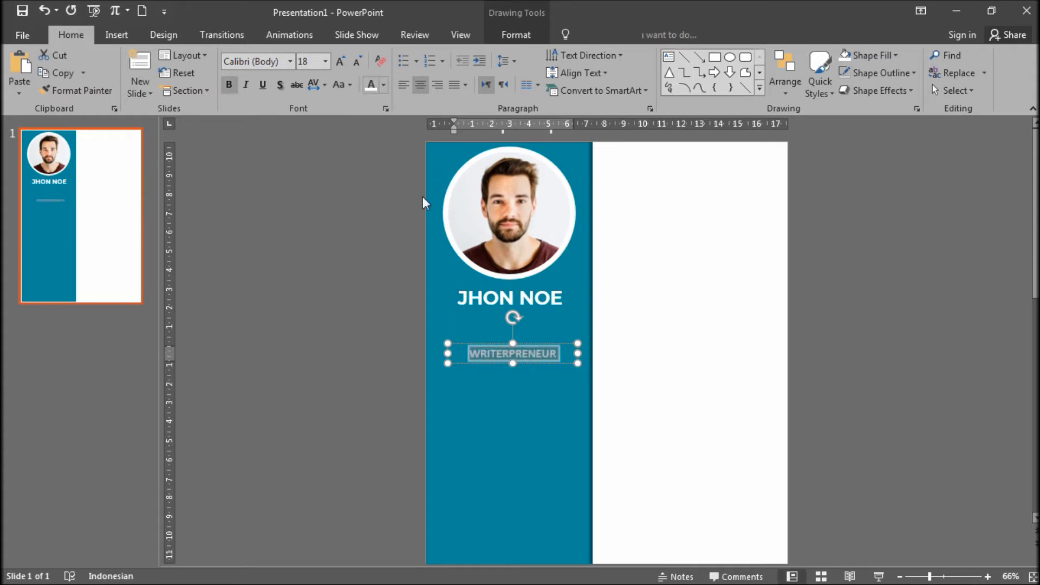
# - Move the "WRITERPRENEUR" text box up directly beneath the name, centred under the photo
pyautogui.click(509, 353)
pyautogui.moveTo(542, 342); pyautogui.dragTo(539, 319)
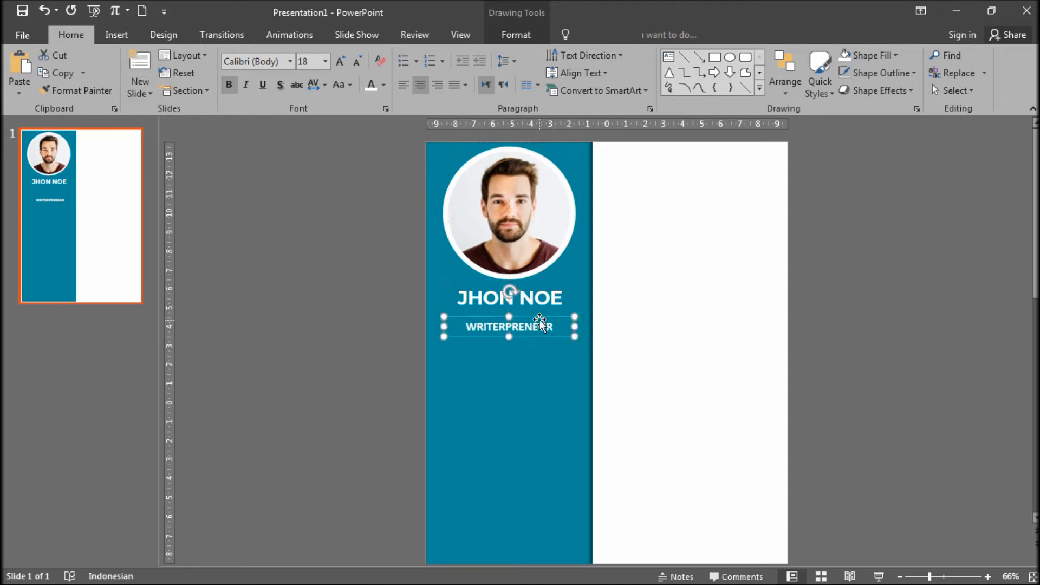
# - Insert a text box below "WRITERPRENEUR", about as wide as the photo, containing the text "Biodata singkat"
pyautogui.click(116, 35)
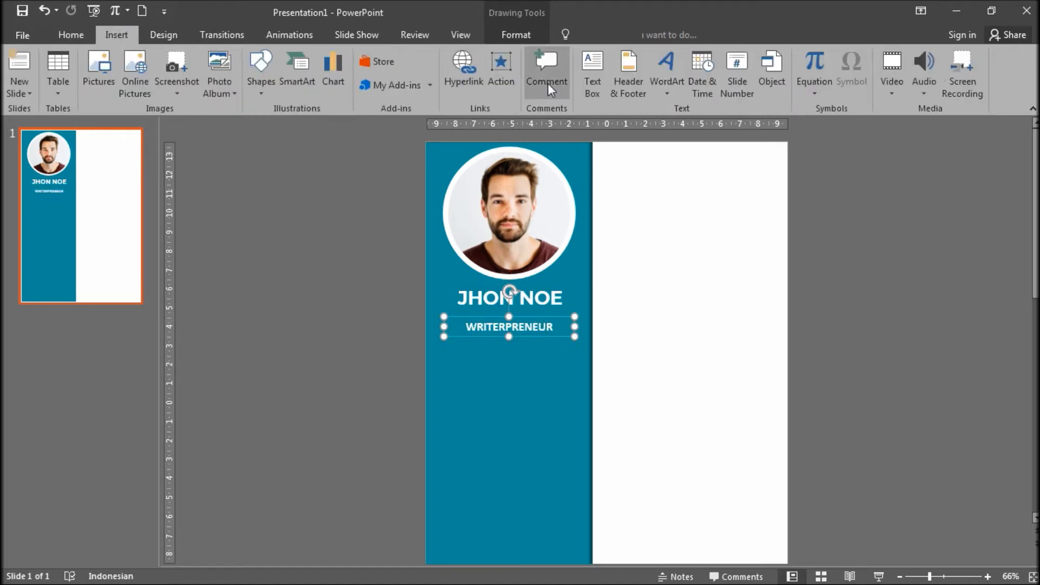
pyautogui.click(593, 89)
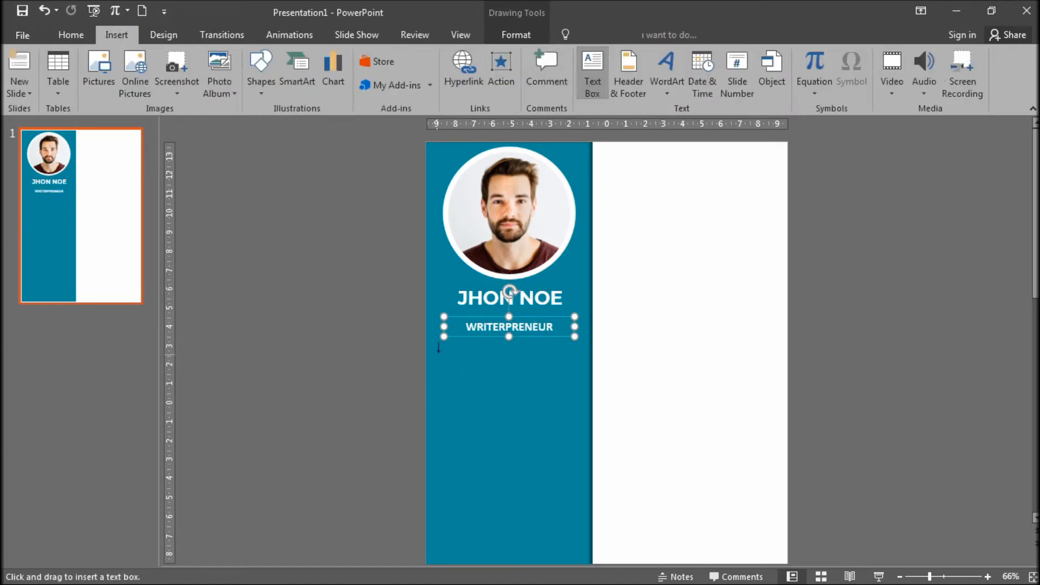
pyautogui.moveTo(444, 350); pyautogui.dragTo(577, 410)
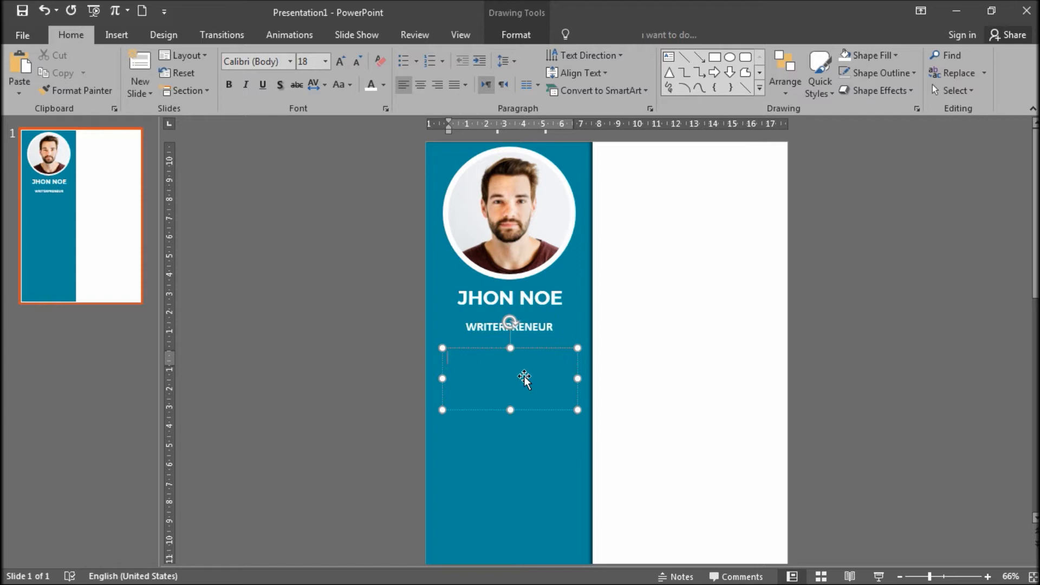
pyautogui.write('bio')
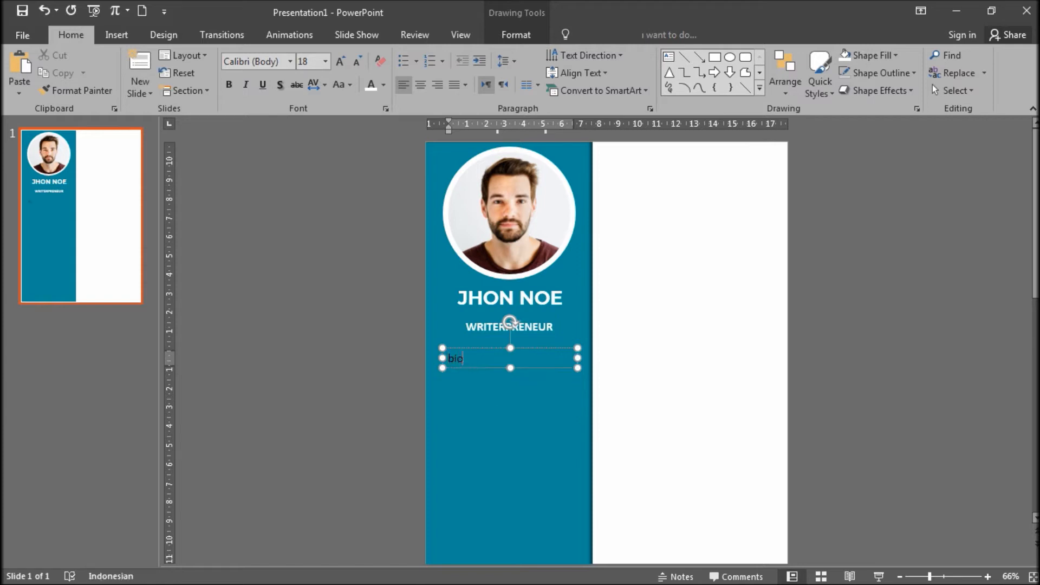
pyautogui.write('data singkat')
# - Repeat "Biodata singkat" several times in the new text box and join the copies into one running paragraph
pyautogui.hotkey('ctrl', 'a')
pyautogui.hotkey('ctrl', 'c')
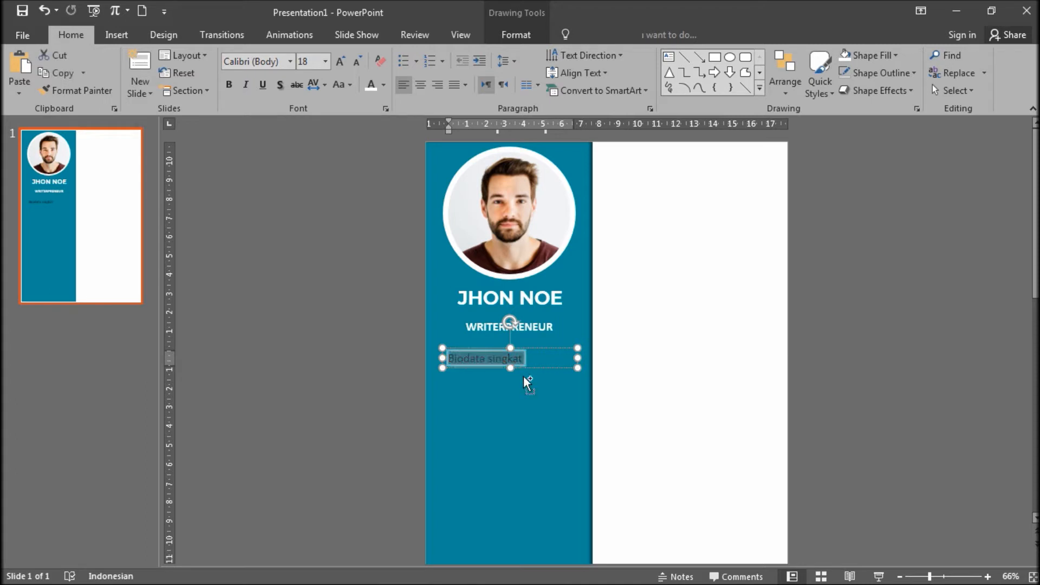
pyautogui.press('Right')
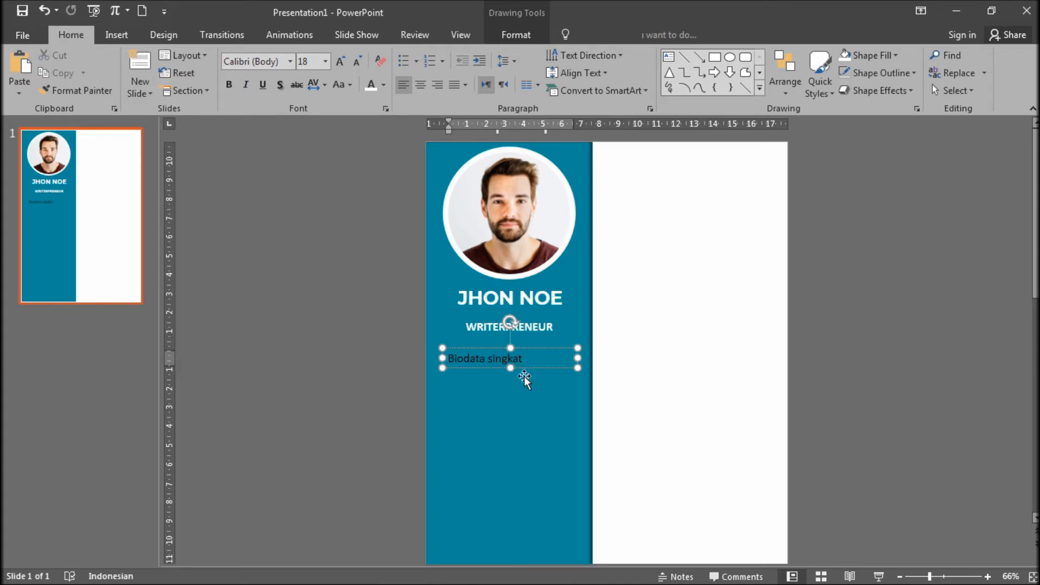
pyautogui.hotkey('ctrl', 'v')
pyautogui.hotkey('ctrl', 'v')
pyautogui.hotkey('ctrl', 'v')
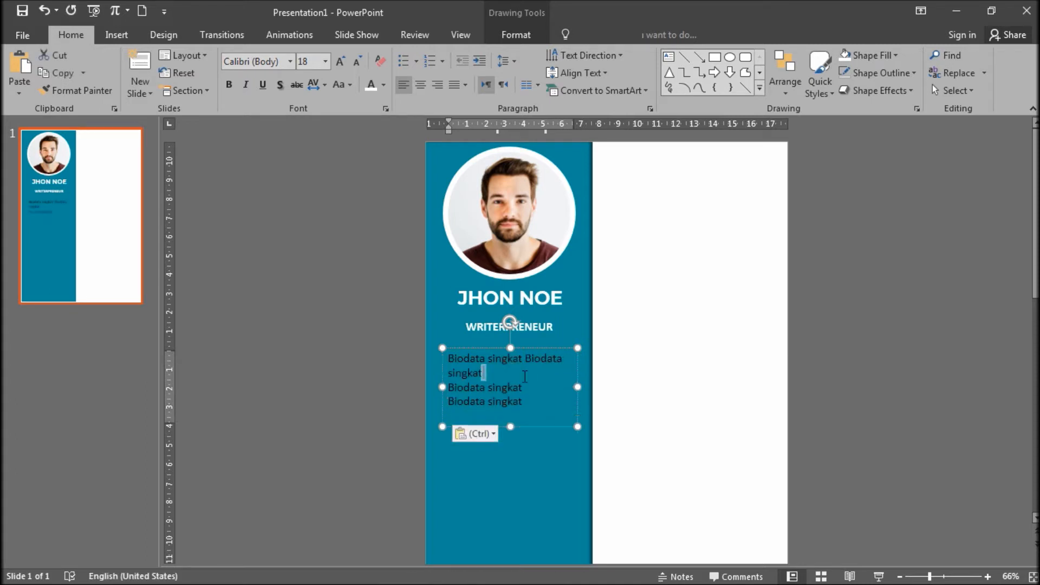
pyautogui.click(524, 376)
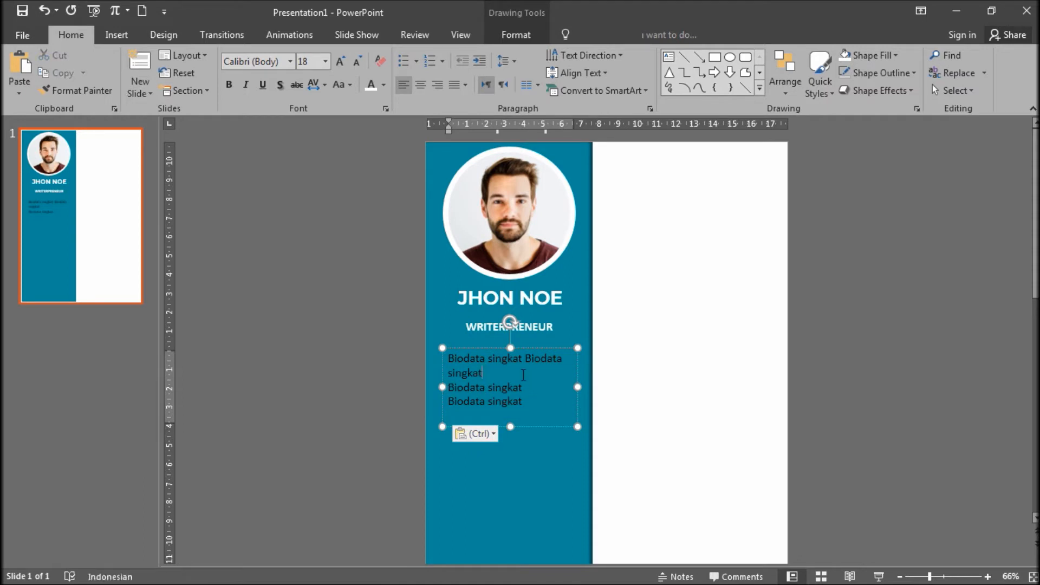
pyautogui.press('Delete')
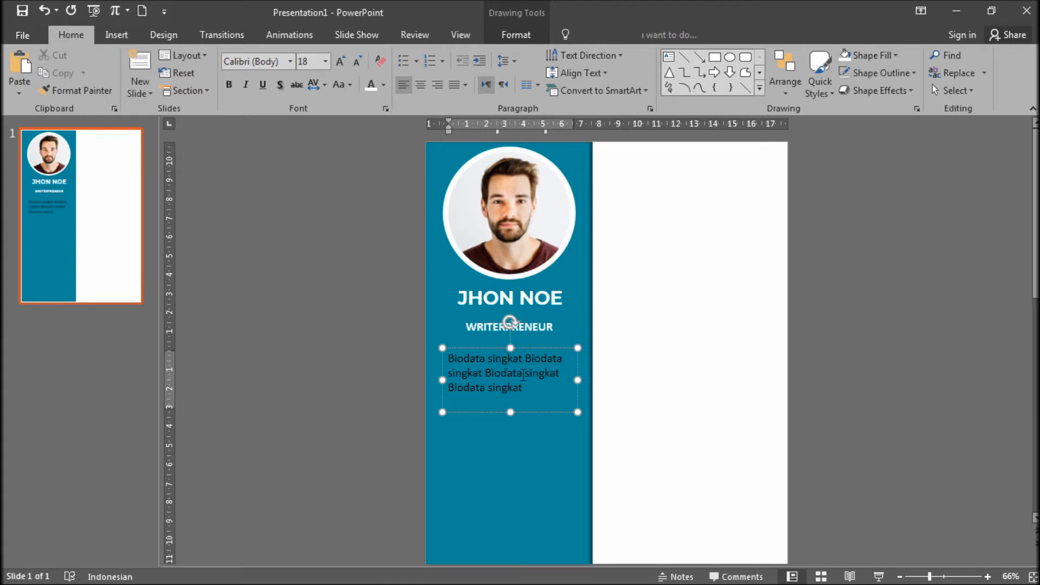
# - Centre the biodata paragraph and add more copies of "Biodata singkat" until it fills four lines
pyautogui.hotkey('ctrl', 'e')
pyautogui.hotkey('ctrl', 'a')
pyautogui.hotkey('ctrl', 'e')
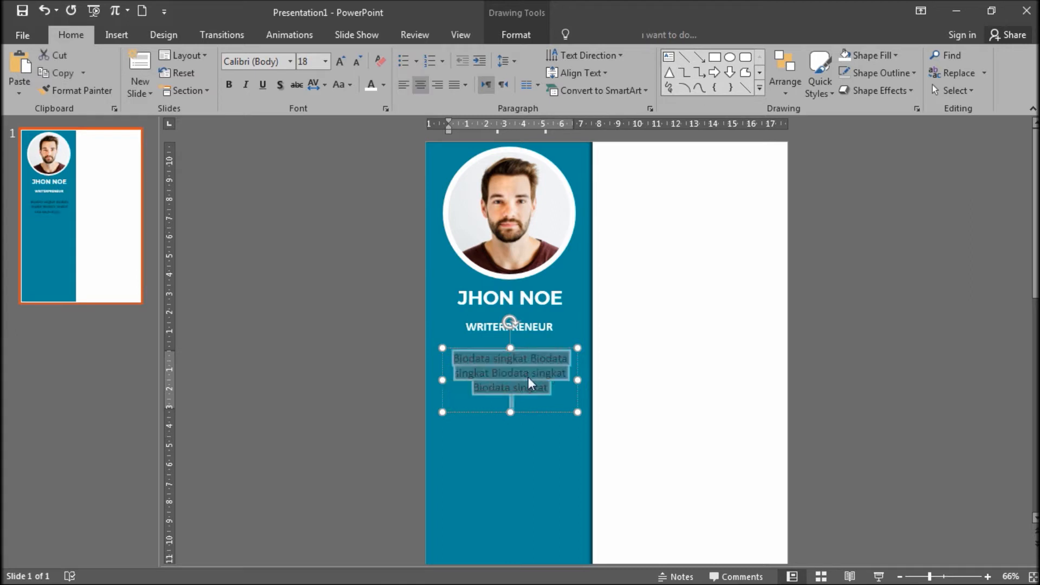
pyautogui.click(552, 395)
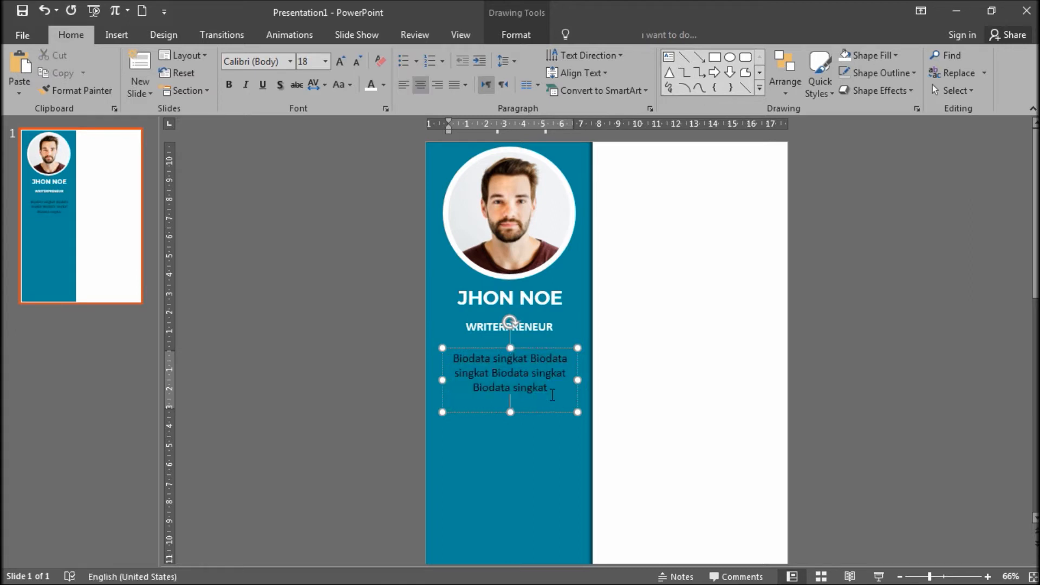
pyautogui.hotkey('ctrl', 'v')
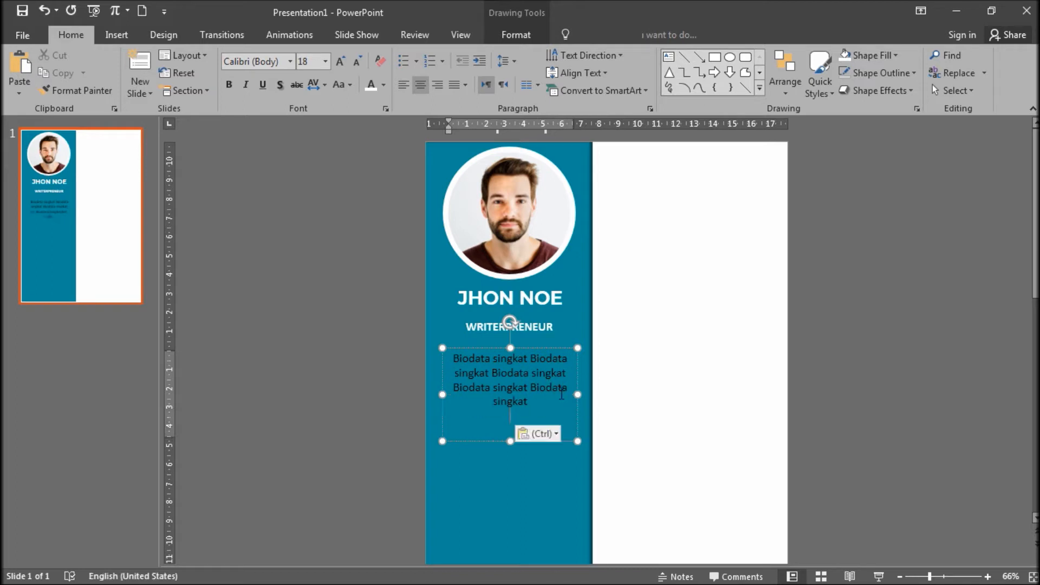
pyautogui.hotkey('ctrl', 'v')
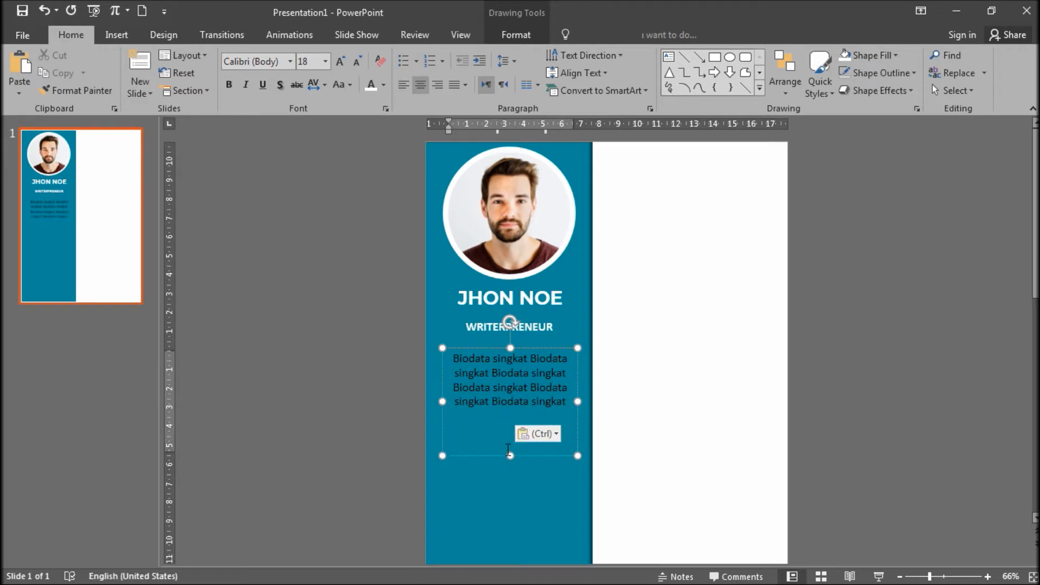
pyautogui.moveTo(511, 455); pyautogui.dragTo(515, 421)
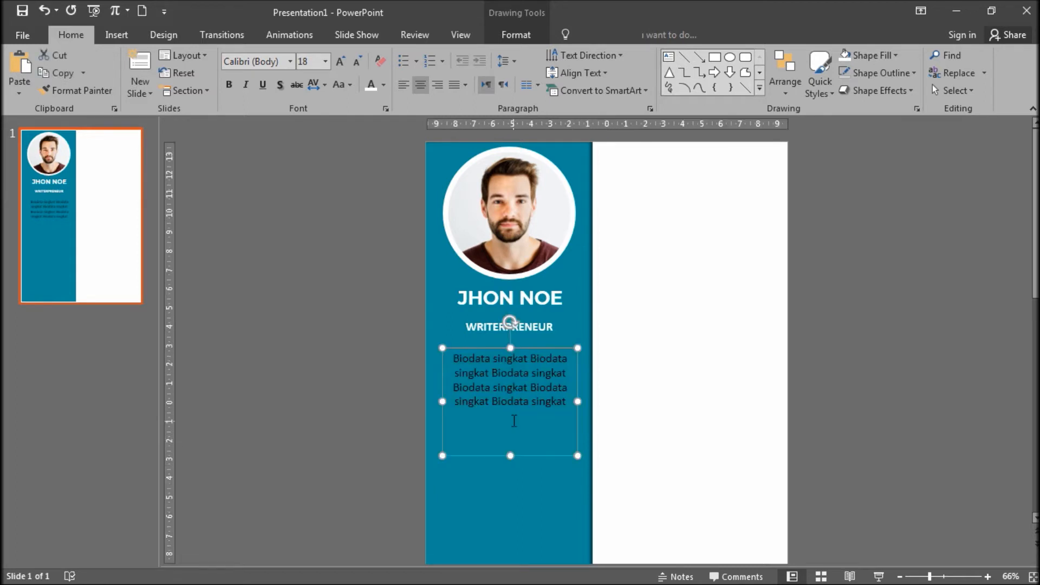
pyautogui.click(620, 401)
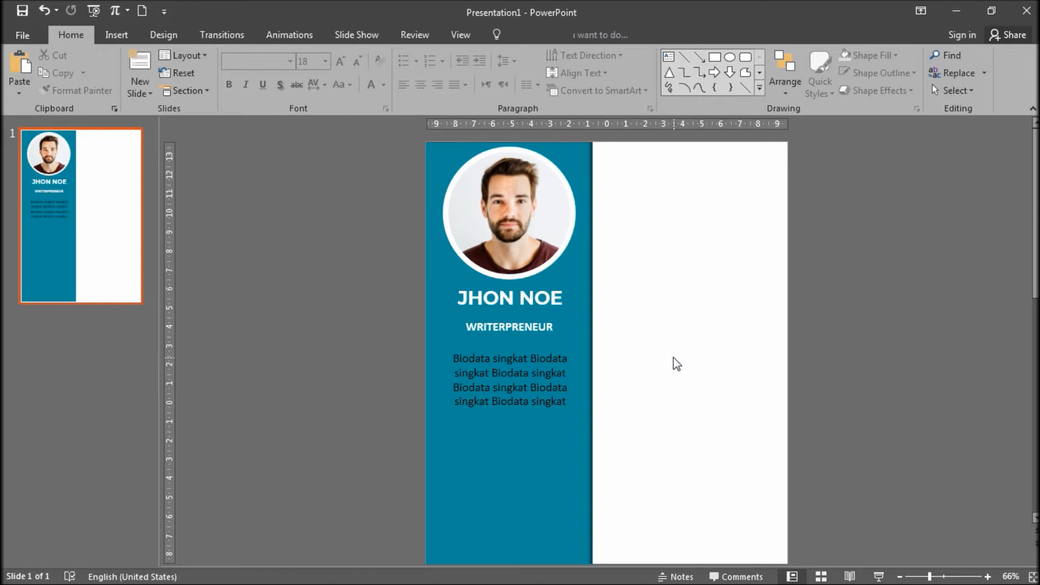
pyautogui.keyDown('ctrl'); pyautogui.scroll(1, 677, 364); pyautogui.keyUp('ctrl')
pyautogui.click(485, 320)
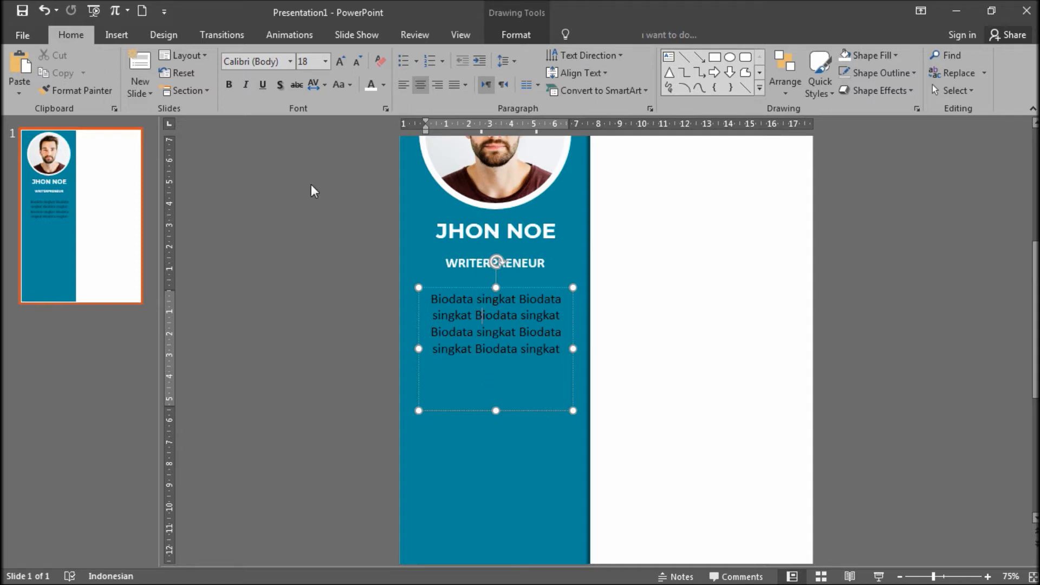
pyautogui.click(120, 37)
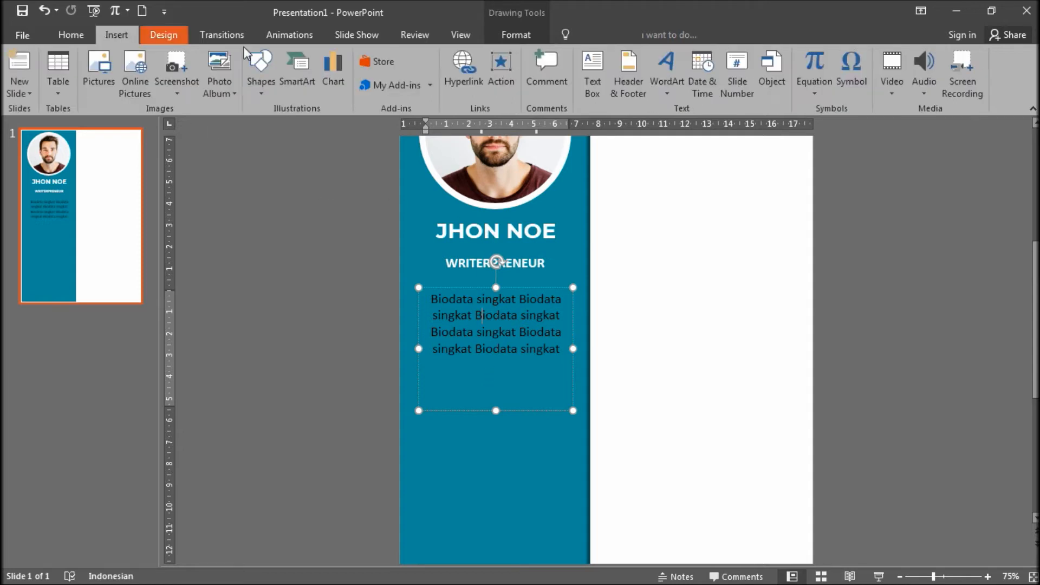
pyautogui.click(593, 86)
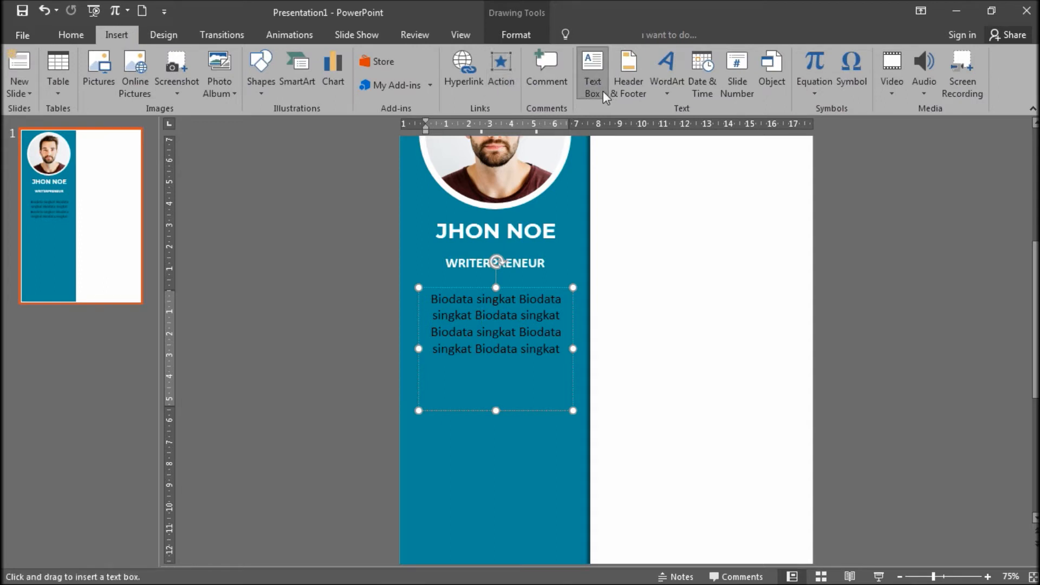
pyautogui.press('Escape')
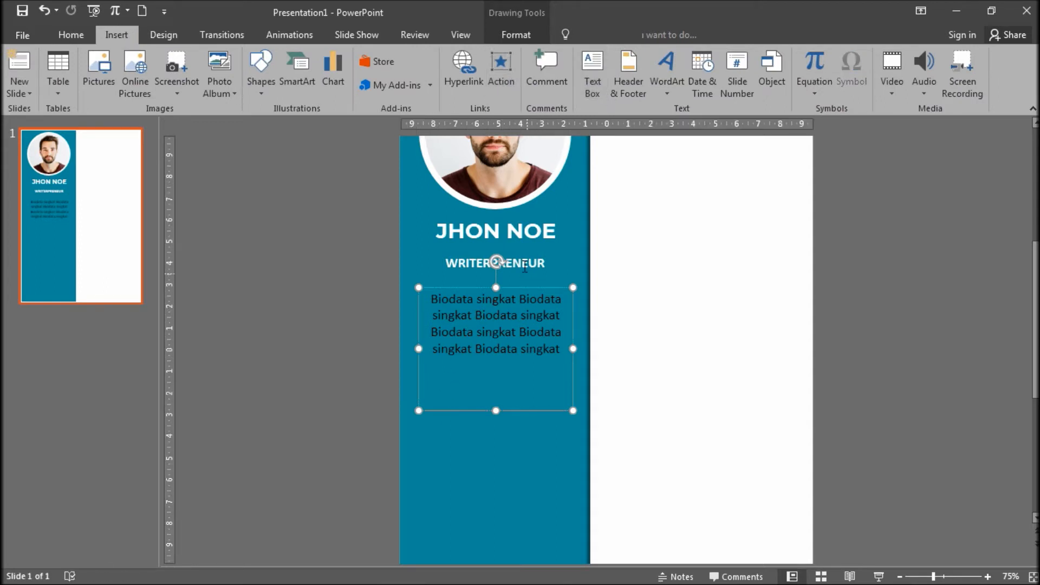
# - Duplicate the "WRITERPRENEUR" text box, place the copy centred below the biodata paragraph, and replace its text with "skills"
pyautogui.click(521, 259)
pyautogui.click(521, 253)
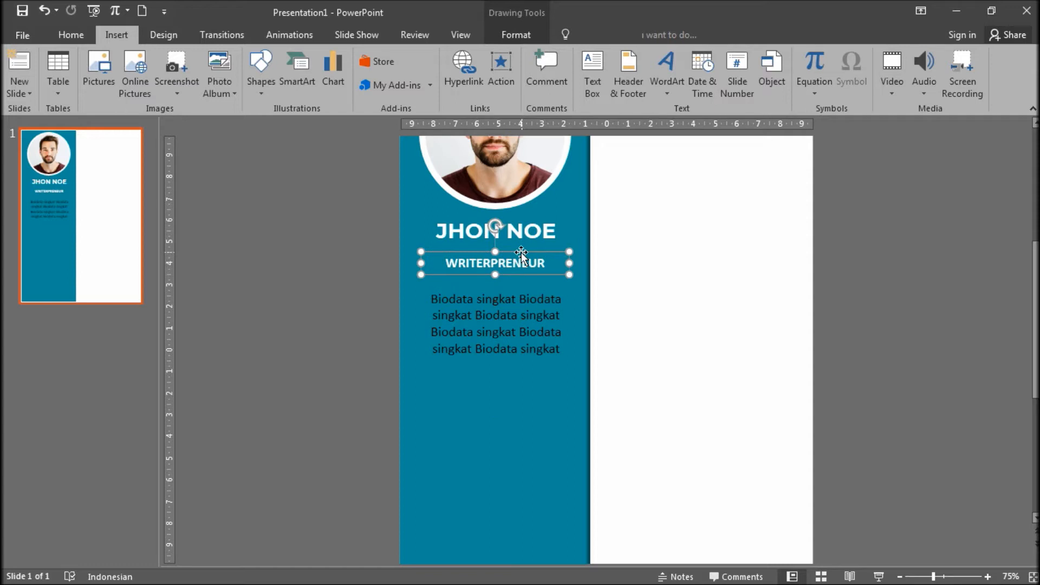
pyautogui.hotkey('ctrl', 'd')
pyautogui.moveTo(537, 263); pyautogui.dragTo(527, 368)
pyautogui.click(516, 376)
pyautogui.doubleClick(517, 375)
pyautogui.write('skil')
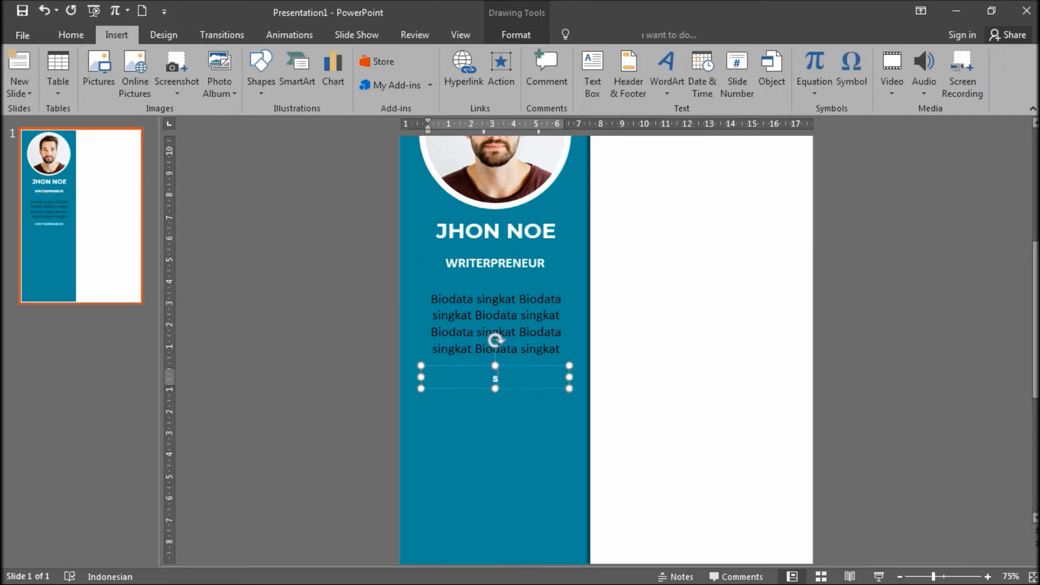
pyautogui.write('ls')
# - Change the "skills" heading to uppercase and enlarge its font
pyautogui.doubleClick(514, 378)
pyautogui.hotkey('shift', 'F3')
pyautogui.hotkey('shift', 'F3')
pyautogui.hotkey('ctrl', 'shift', '.')
pyautogui.hotkey('ctrl', 'shift', '.')
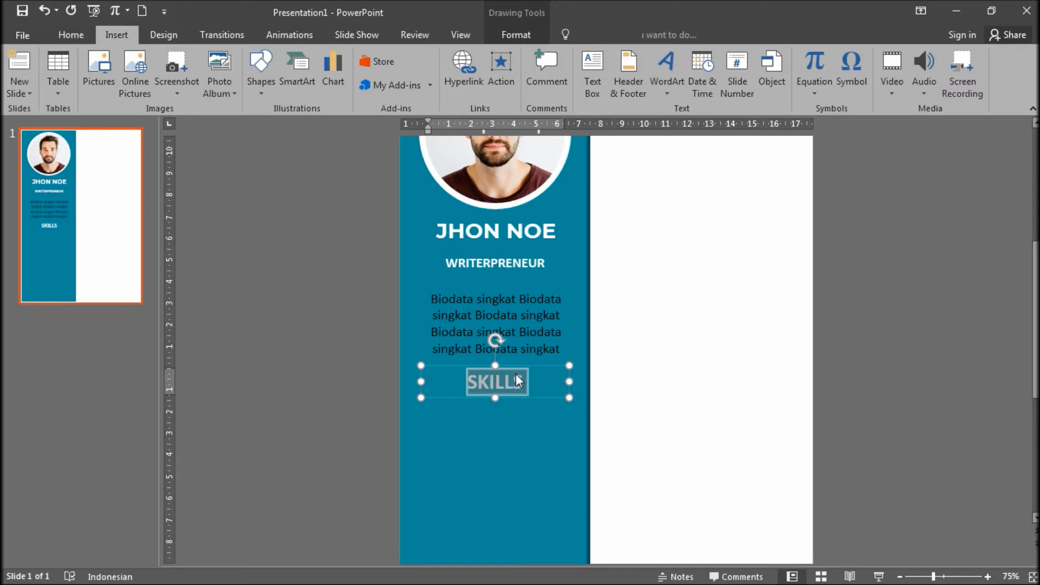
pyautogui.press('Escape')
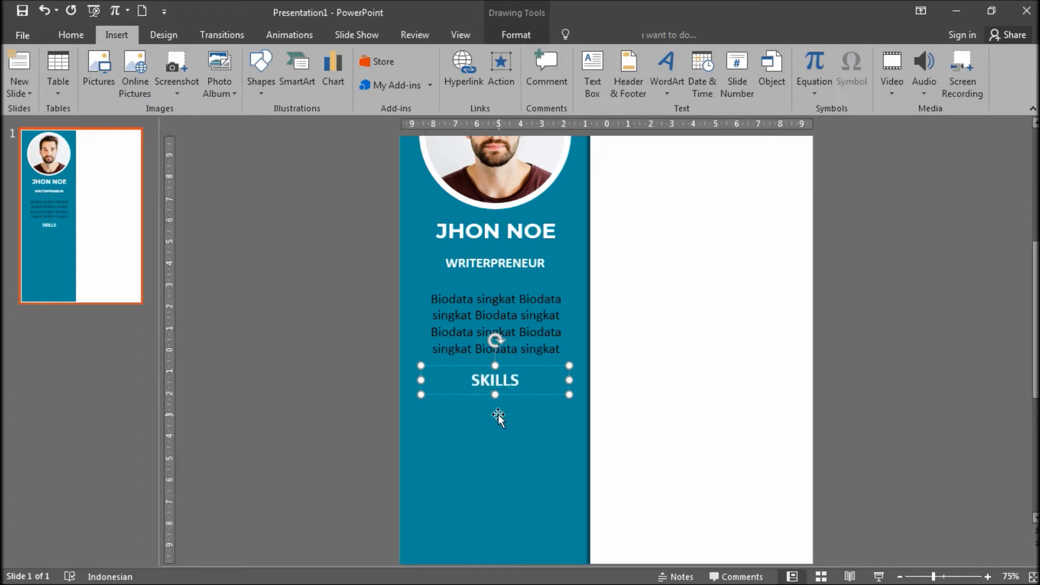
# - Draw a rounded rectangle about 4.31 by 1.38 cm below the SKILLS heading and round its ends fully into a pill
pyautogui.click(497, 414)
pyautogui.scroll(3, 499, 417)
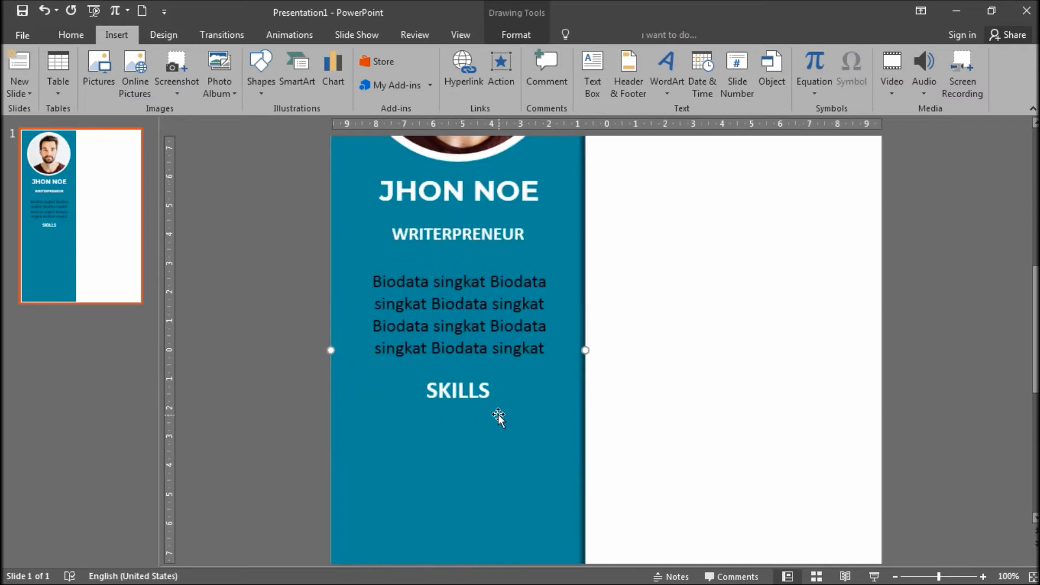
pyautogui.scroll(-1, 499, 415)
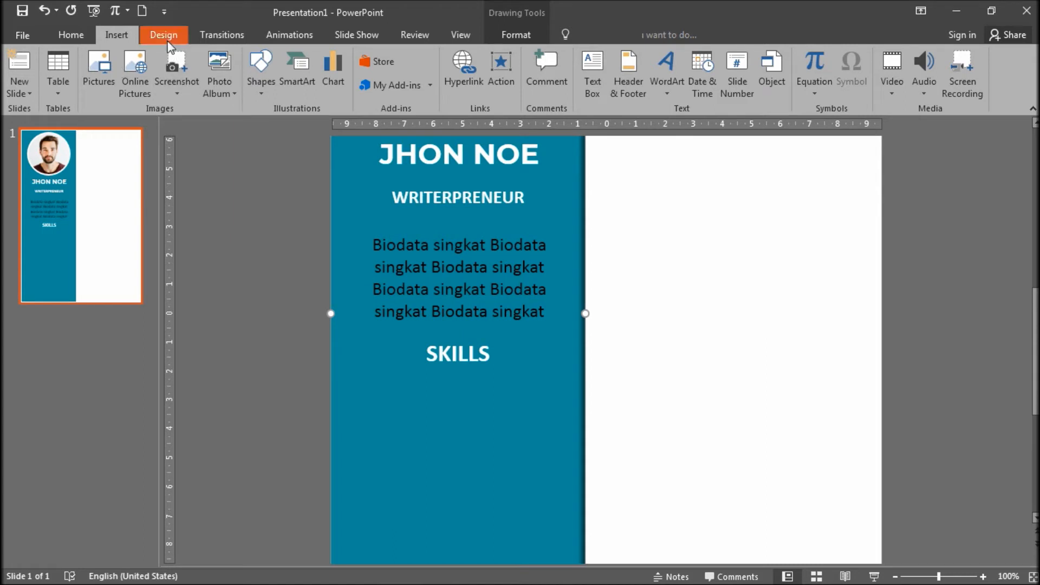
pyautogui.click(167, 44)
pyautogui.click(117, 34)
pyautogui.click(262, 76)
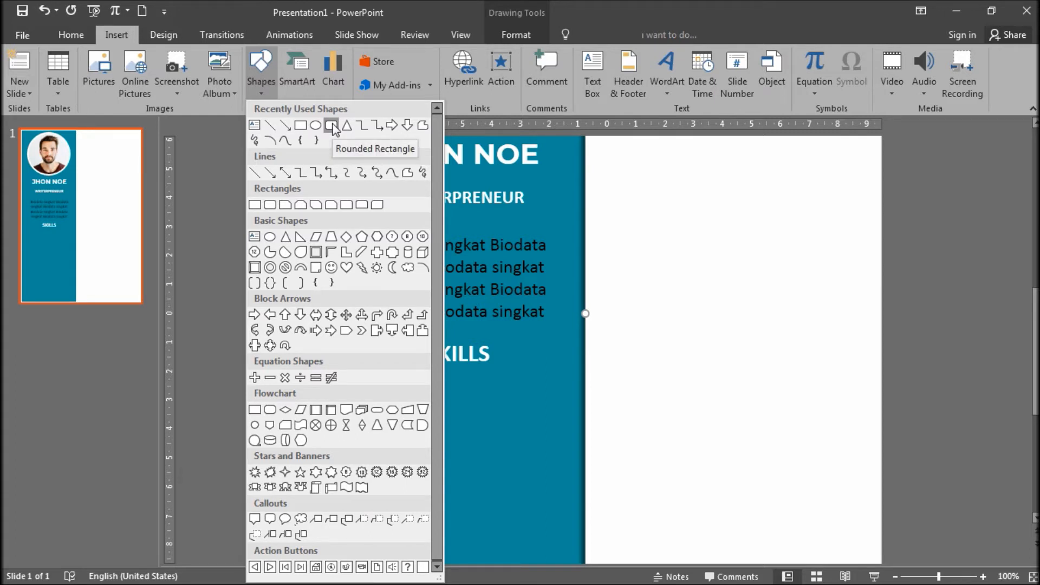
pyautogui.click(332, 126)
pyautogui.moveTo(422, 394); pyautogui.dragTo(546, 433)
pyautogui.scroll(5, 546, 433)
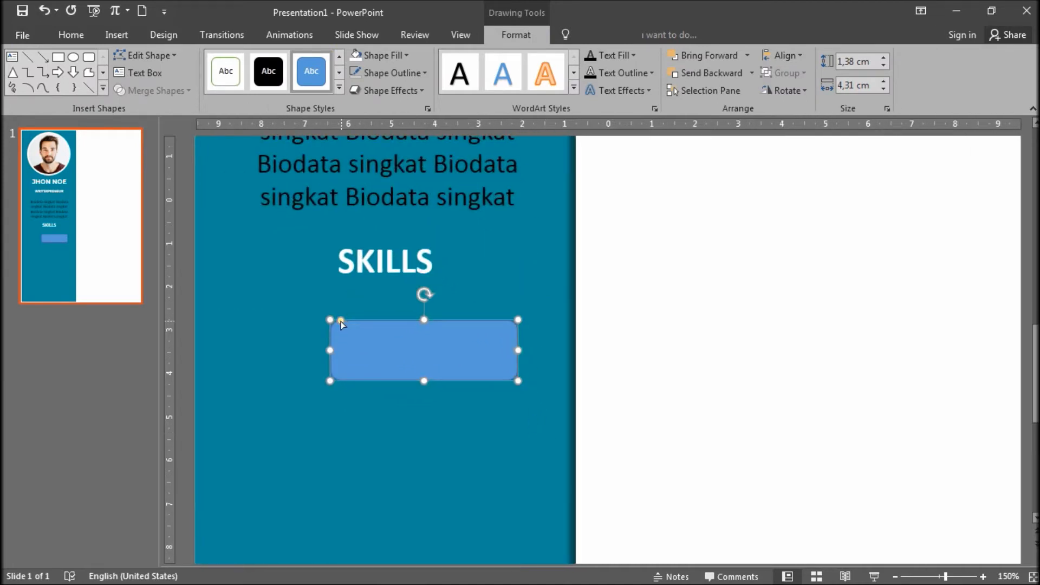
pyautogui.moveTo(340, 320); pyautogui.dragTo(421, 330)
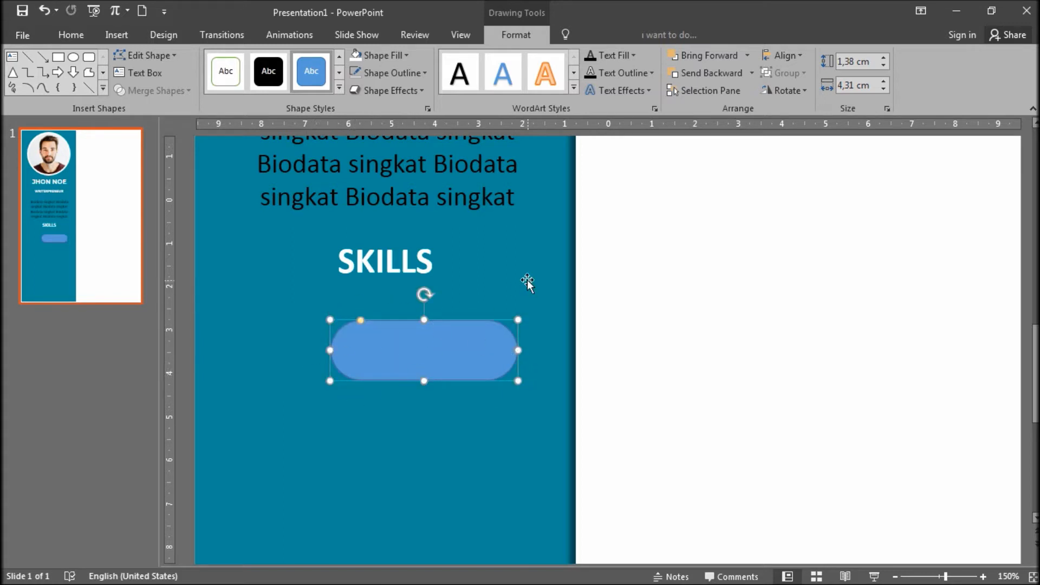
# - Fill the pill shape below SKILLS with white and remove its outline
pyautogui.click(356, 57)
pyautogui.click(376, 75)
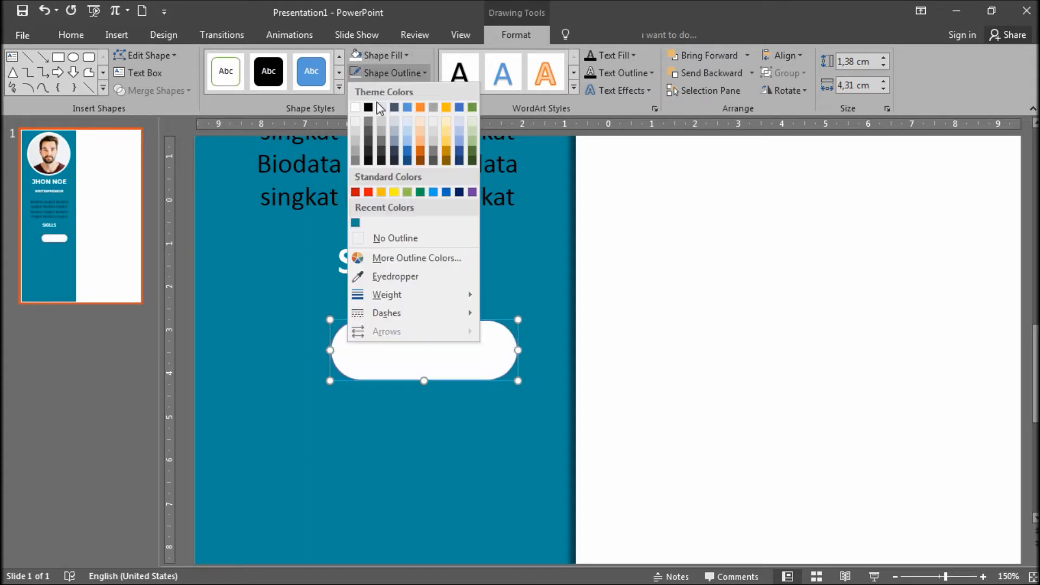
pyautogui.click(382, 239)
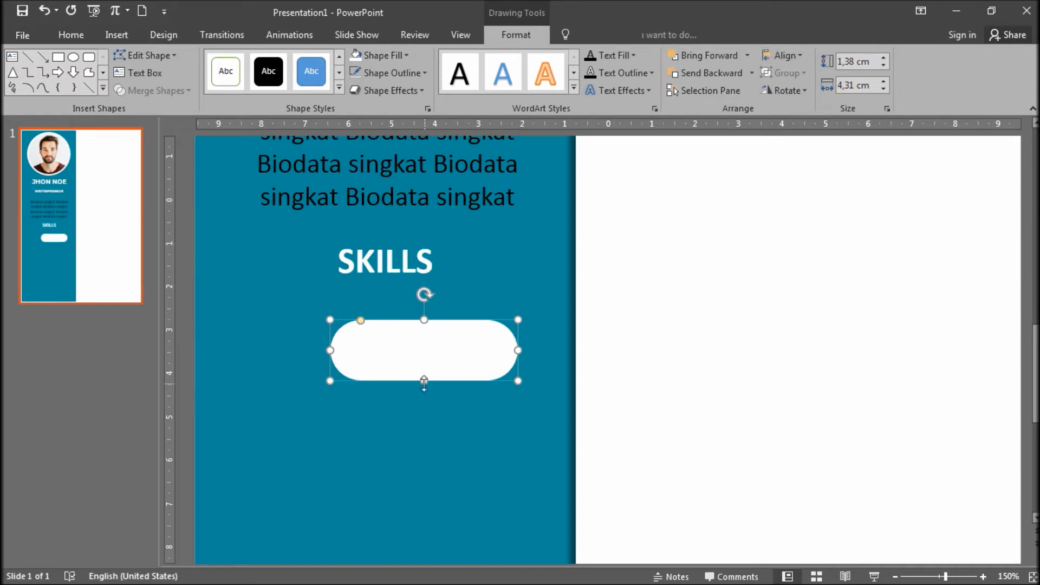
# - Flatten the white pill shape into a thin bar about 0.37 cm high, and fine-tune its height value
pyautogui.moveTo(423, 381); pyautogui.dragTo(424, 336)
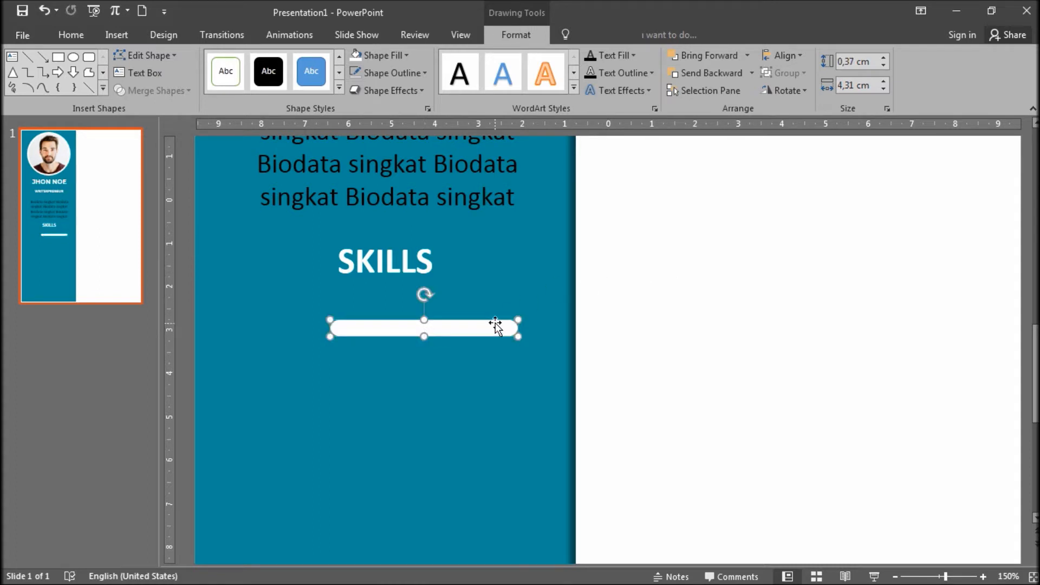
pyautogui.keyDown('ctrl'); pyautogui.scroll(-5, 495, 328); pyautogui.keyUp('ctrl')
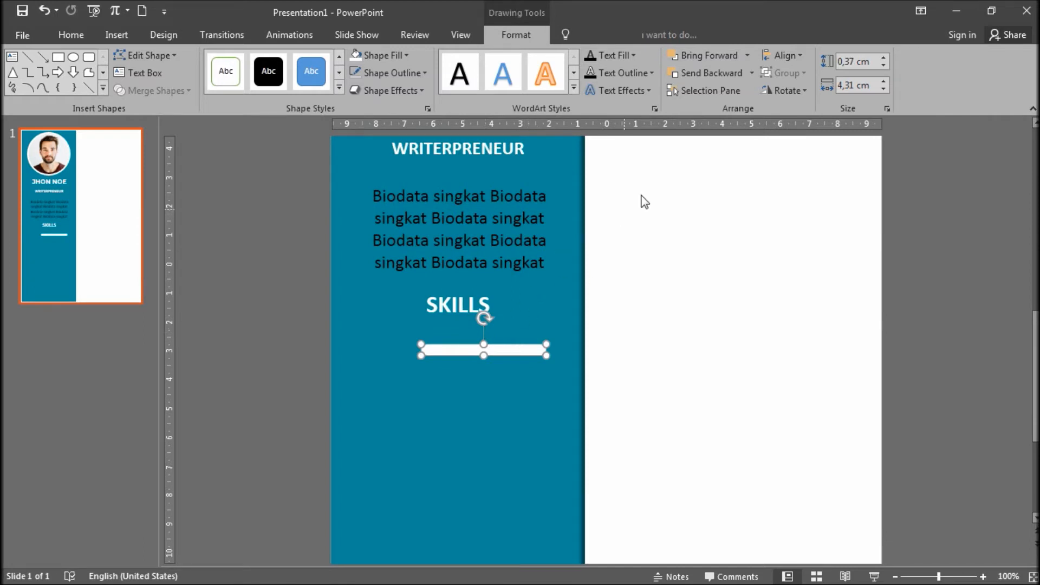
pyautogui.click(854, 63)
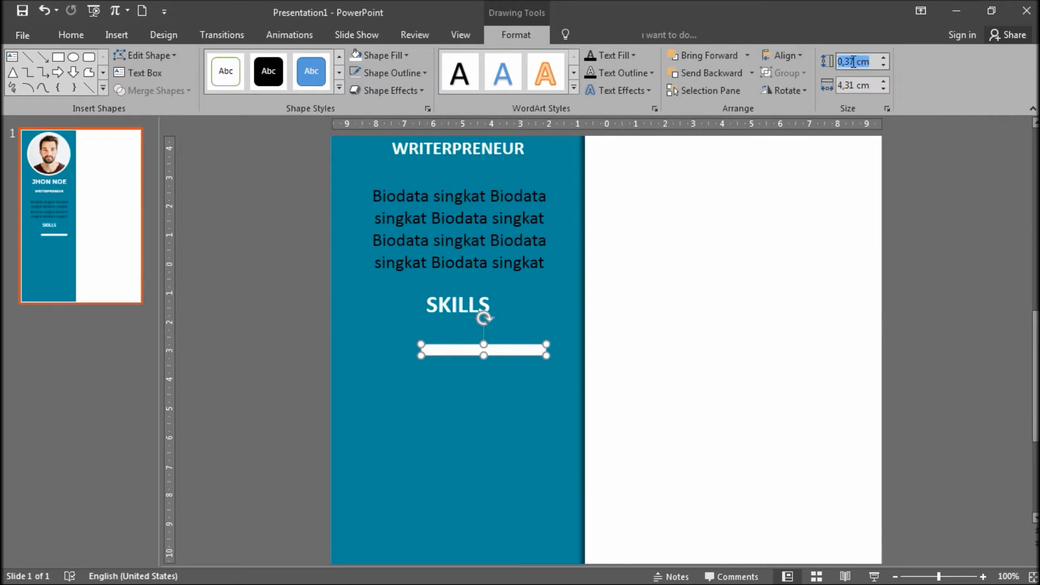
pyautogui.press('End')
pyautogui.click(526, 378)
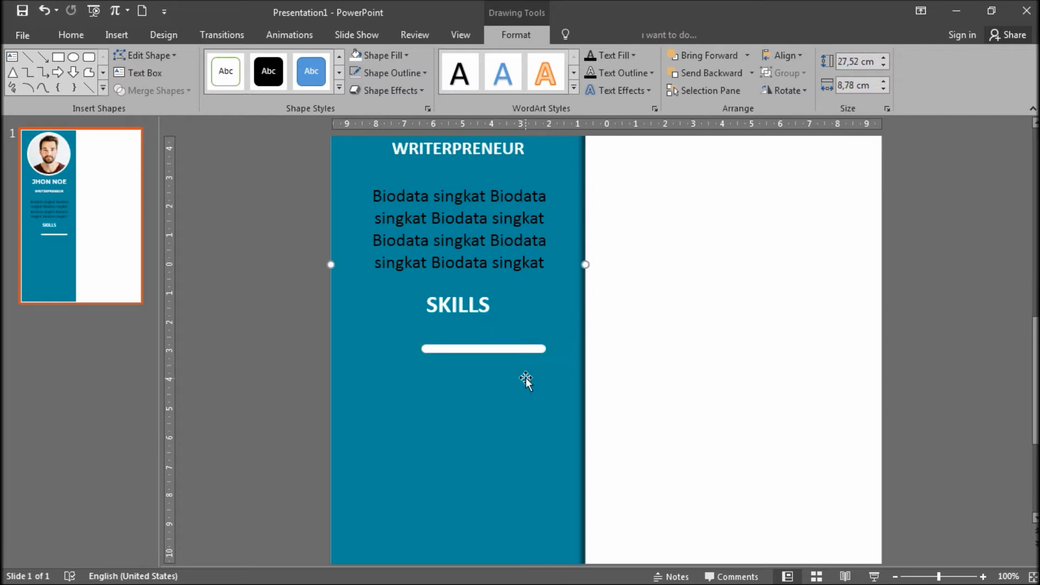
# - Move the thin white bar closer below the SKILLS heading and set its width to 4.8 cm
pyautogui.moveTo(525, 348)
pyautogui.mouseDown()
pyautogui.moveTo(534, 327)
pyautogui.moveTo(531, 338)
pyautogui.mouseUp()
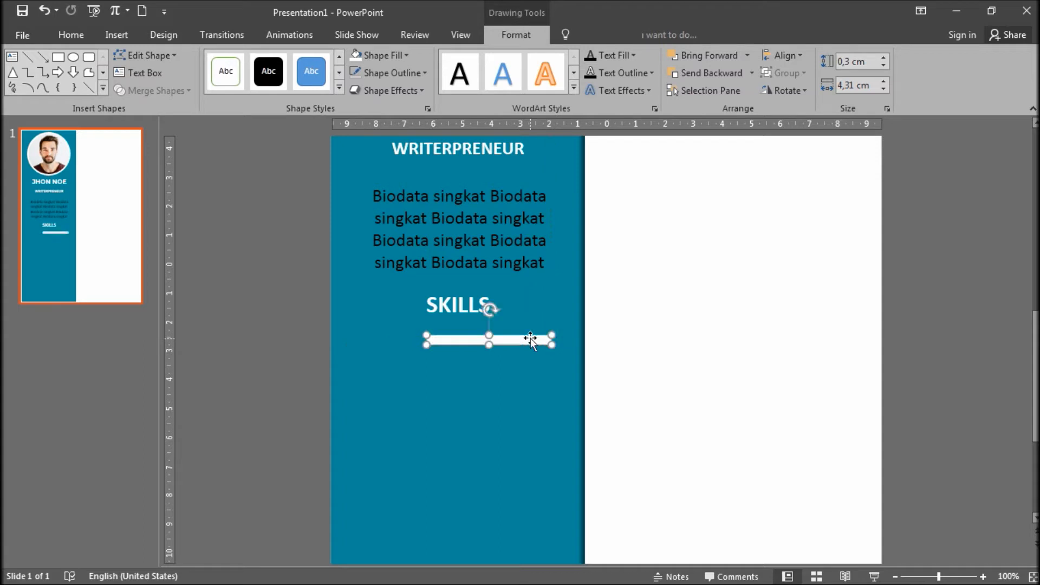
pyautogui.click(883, 81)
pyautogui.click(883, 81)
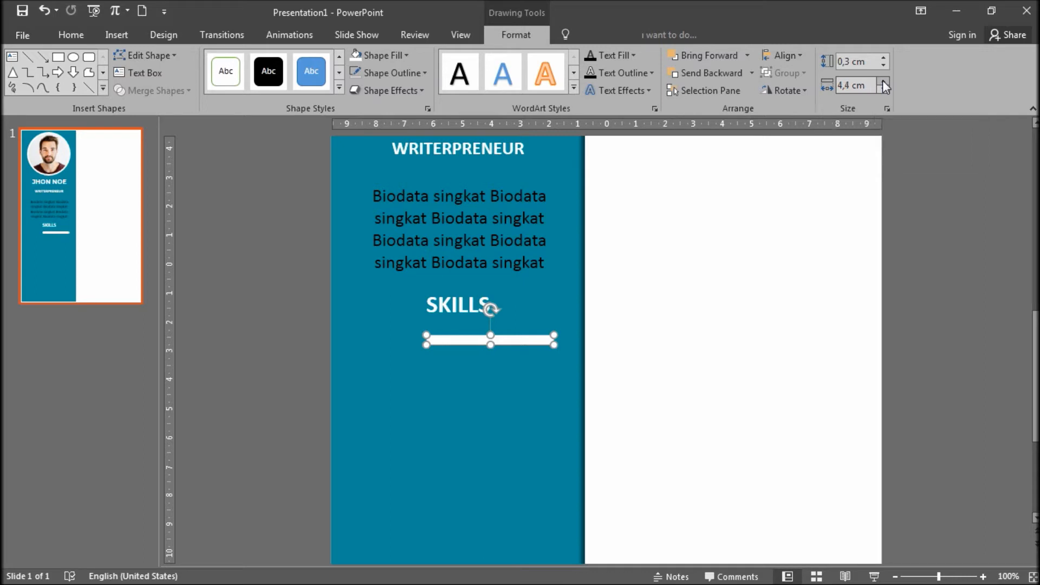
pyautogui.click(883, 81)
pyautogui.click(883, 81)
pyautogui.click(884, 81)
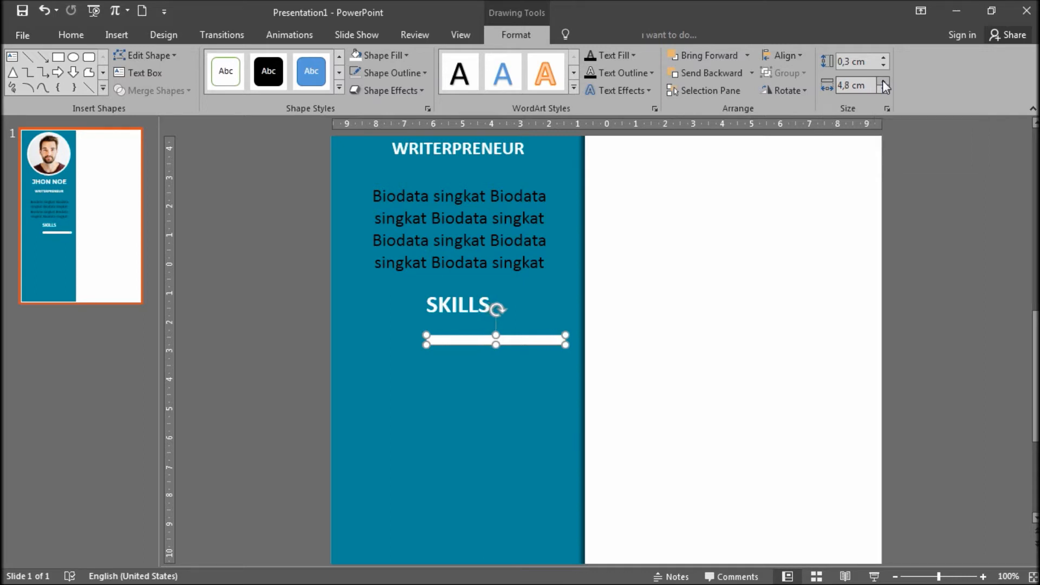
pyautogui.click(528, 412)
# - Duplicate the white bar just beneath itself and copy the pair downward to make four evenly spaced bars
pyautogui.click(486, 340)
pyautogui.hotkey('ctrl', 'd')
pyautogui.moveTo(492, 351); pyautogui.dragTo(485, 358)
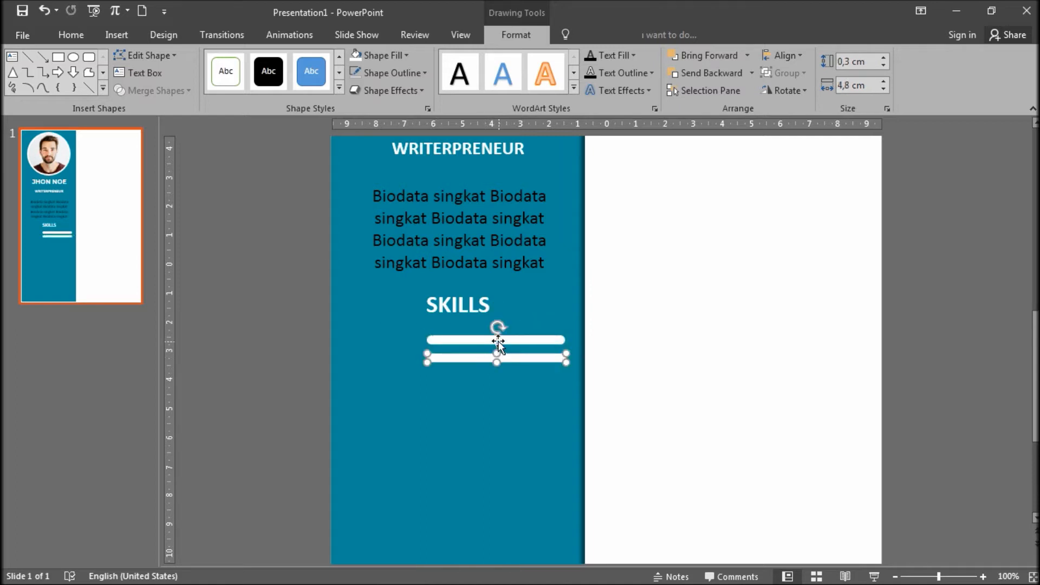
pyautogui.keyDown('shift'); pyautogui.click(474, 343); pyautogui.keyUp('shift')
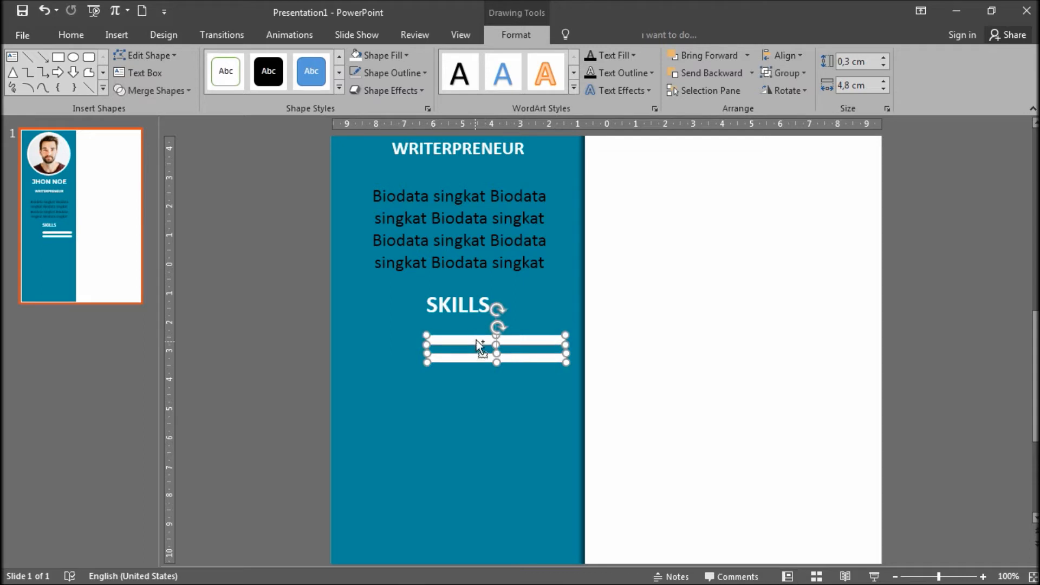
pyautogui.moveTo(477, 340); pyautogui.dragTo(471, 375)
pyautogui.moveTo(471, 378); pyautogui.dragTo(472, 377)
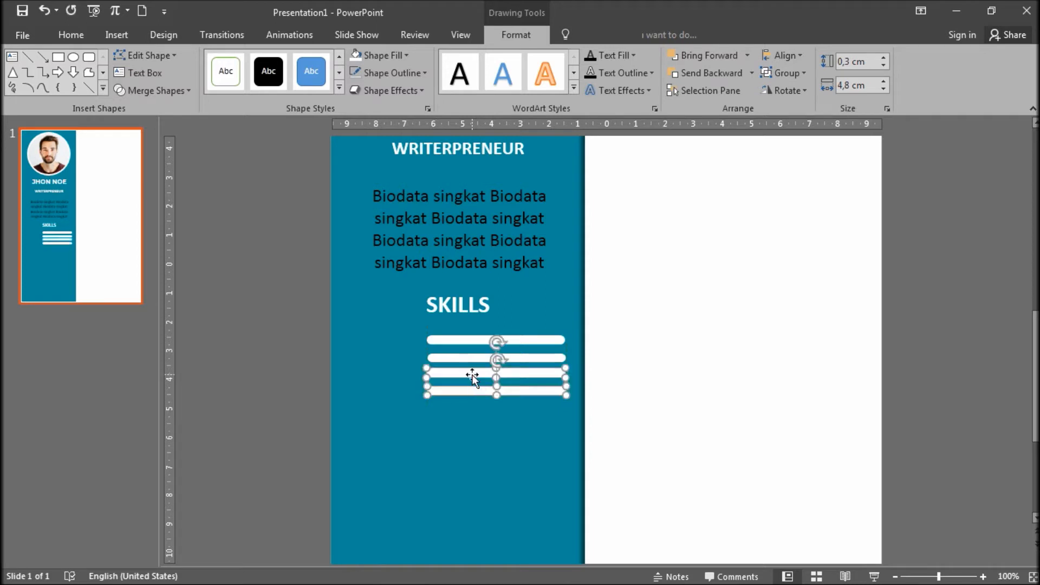
pyautogui.press('Down')
pyautogui.press('Down')
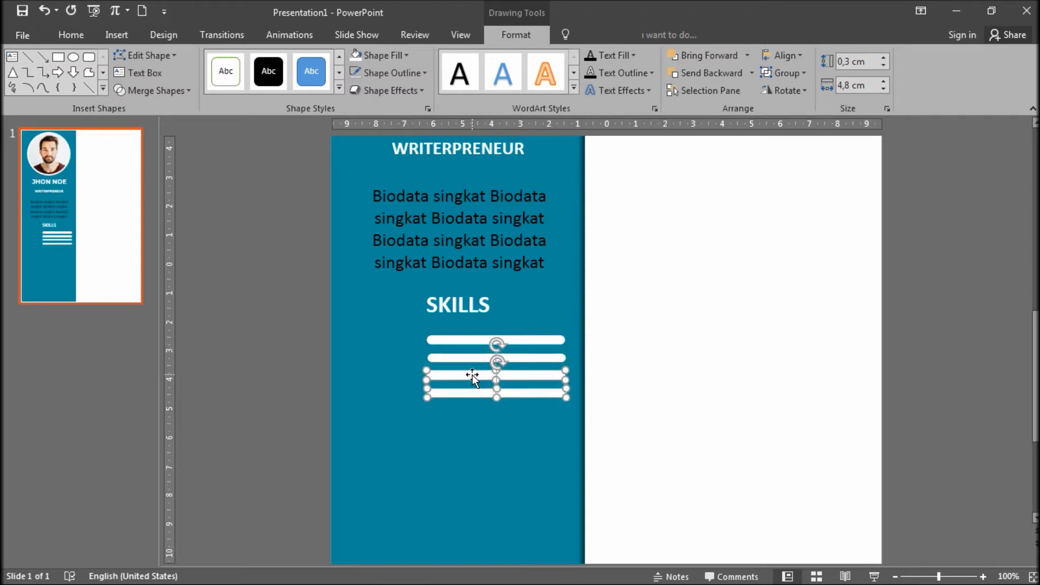
pyautogui.press('Escape')
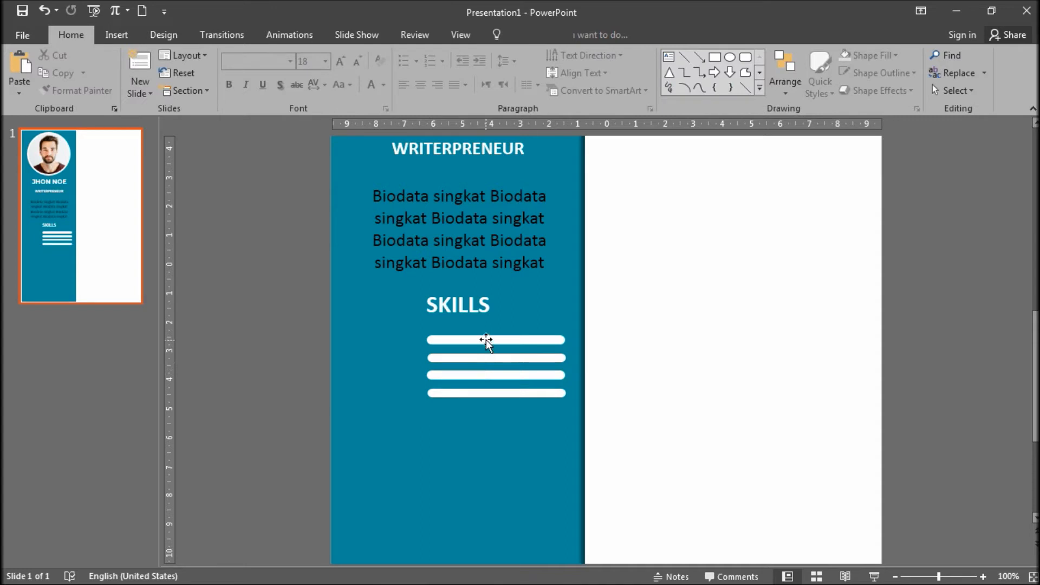
# - Add a text box reading "Skill 1" in the sidebar, to the left of the first white bar
pyautogui.click(116, 34)
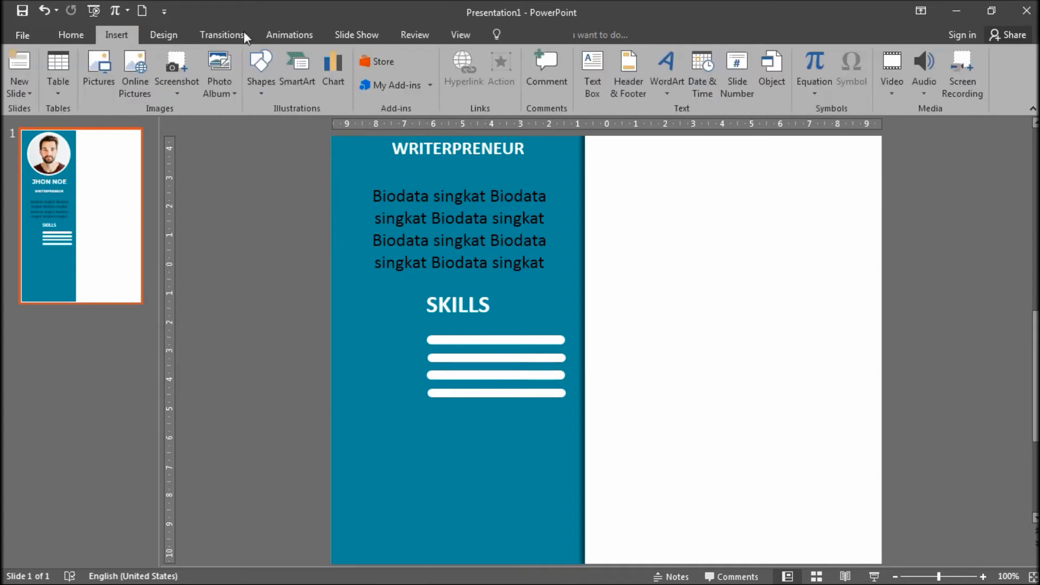
pyautogui.click(590, 86)
pyautogui.moveTo(349, 319); pyautogui.dragTo(391, 342)
pyautogui.write('S')
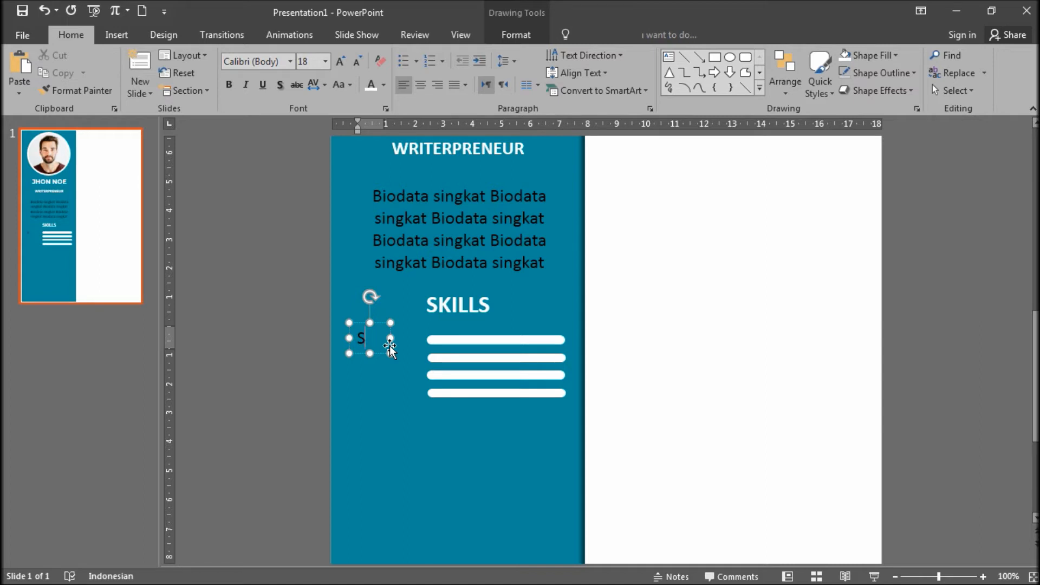
pyautogui.write('kil')
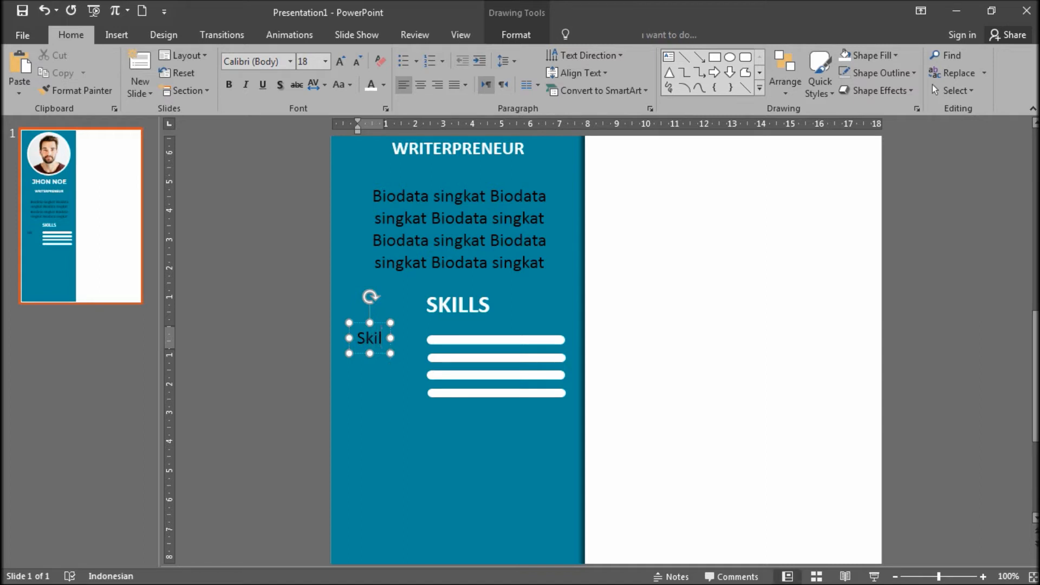
pyautogui.write('l 1')
# - Format the "Skill 1" label as 14 pt white text and widen its box, placing it level with the first bar
pyautogui.hotkey('ctrl', 'a')
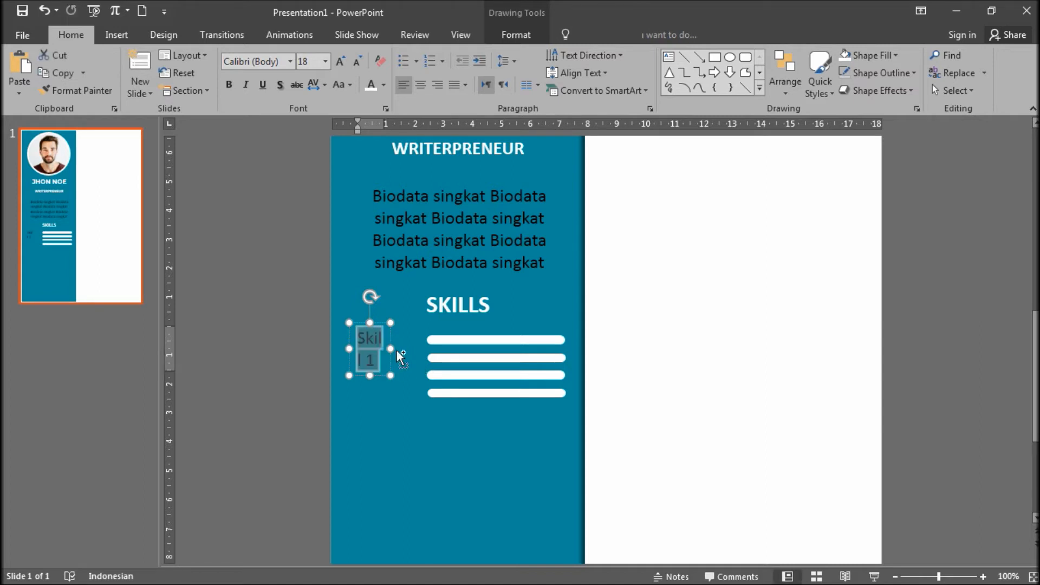
pyautogui.hotkey('ctrl', 'shift', ',')
pyautogui.hotkey('ctrl', 'shift', ',')
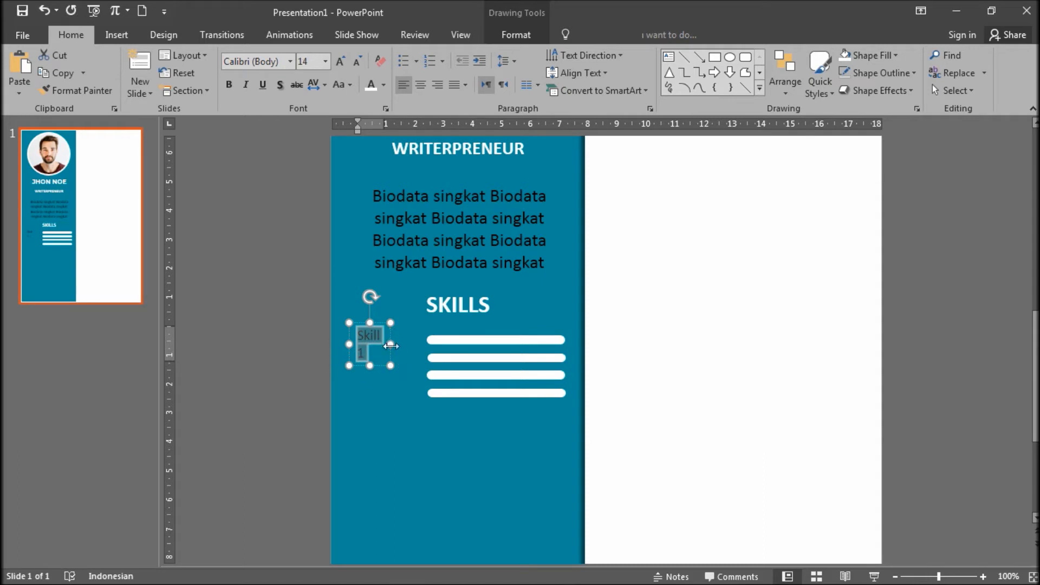
pyautogui.moveTo(390, 346); pyautogui.dragTo(422, 346)
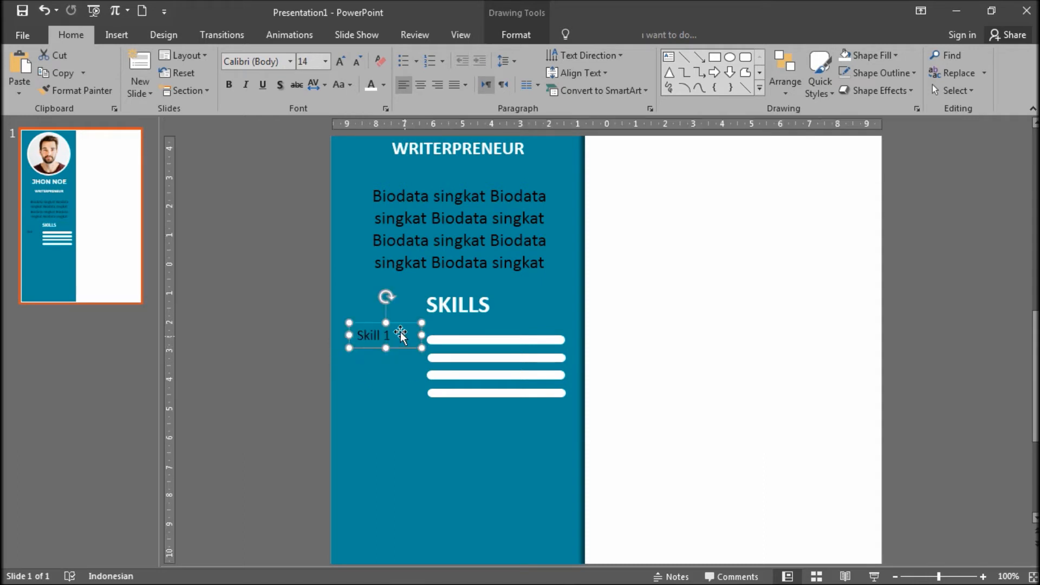
pyautogui.click(382, 333)
pyautogui.moveTo(399, 321); pyautogui.dragTo(411, 325)
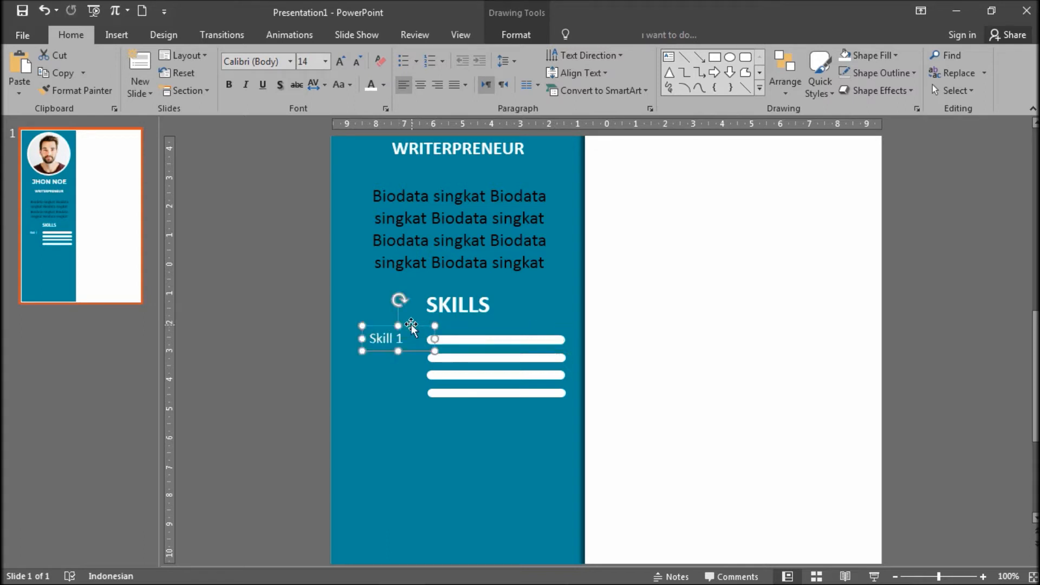
# - Duplicate the "Skill 1" label and place the copy beside the second bar, aligned with the first label
pyautogui.hotkey('ctrl', 'd')
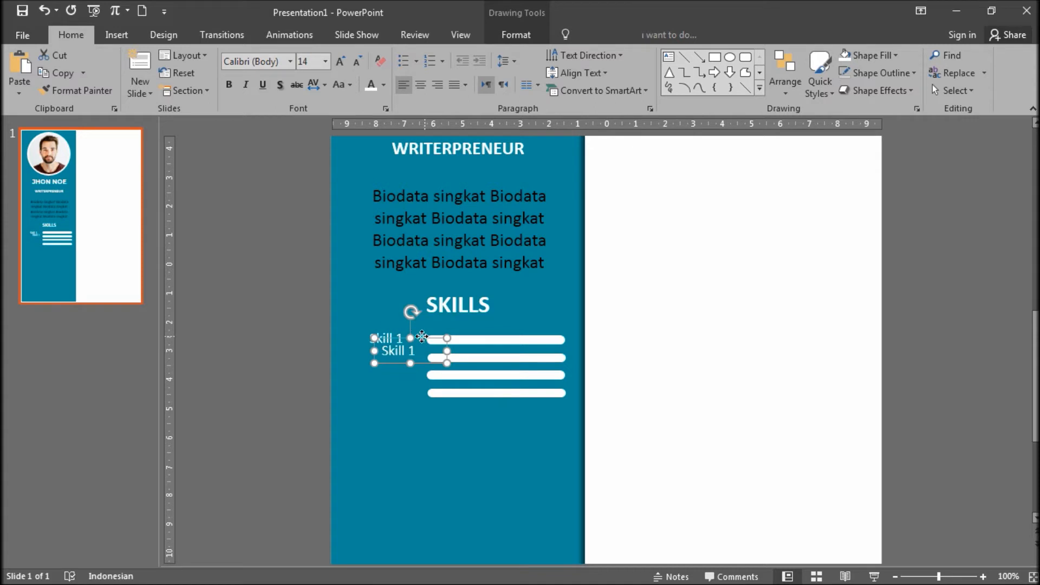
pyautogui.moveTo(422, 337); pyautogui.dragTo(412, 343)
pyautogui.keyDown('shift'); pyautogui.click(416, 331); pyautogui.keyUp('shift')
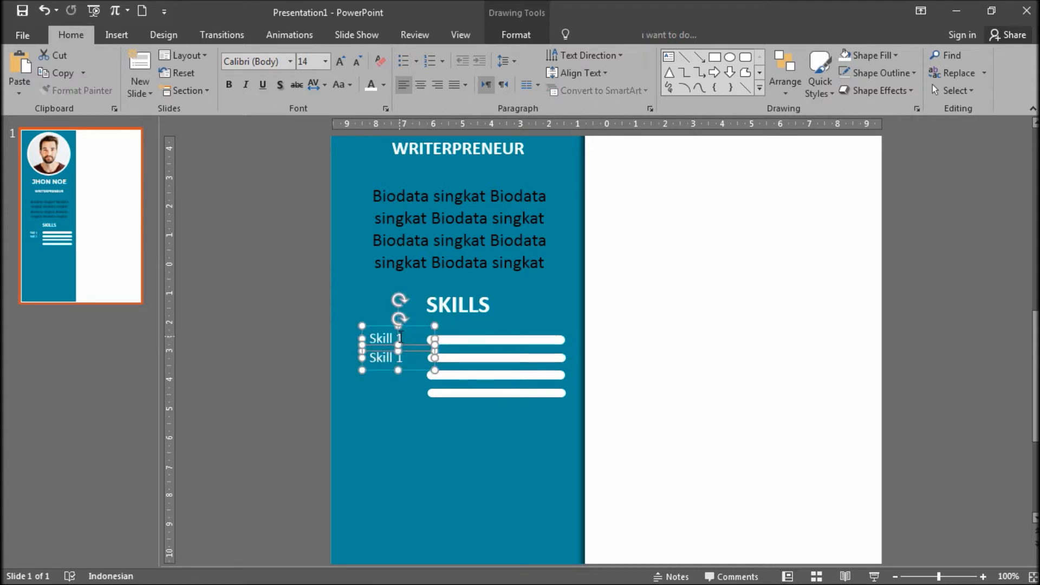
pyautogui.keyDown('shift'); pyautogui.click(428, 320); pyautogui.keyUp('shift')
pyautogui.moveTo(428, 324); pyautogui.dragTo(428, 349)
pyautogui.hotkey('ctrl', 'z')
pyautogui.click(425, 356)
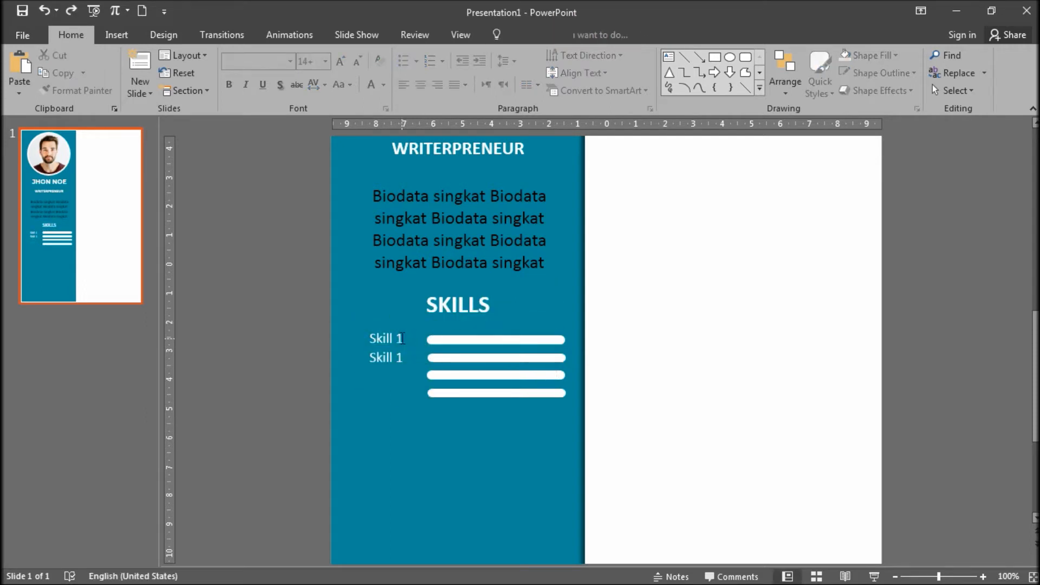
# - Copy both skill labels together downward so they sit beside the third and fourth bars
pyautogui.click(398, 355)
pyautogui.keyDown('shift'); pyautogui.click(398, 356); pyautogui.keyUp('shift')
pyautogui.moveTo(421, 331); pyautogui.dragTo(422, 366)
pyautogui.click(416, 359)
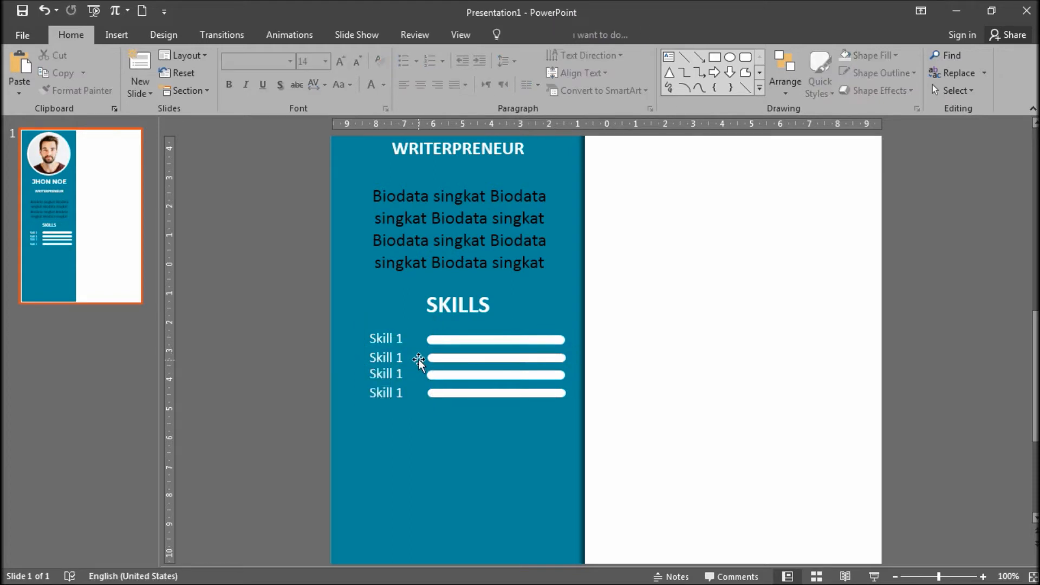
# - Renumber the three lower labels as "Skill 2", "Skill 3" and "Skill 4"
pyautogui.click(403, 357)
pyautogui.press('BackSpace')
pyautogui.write('2')
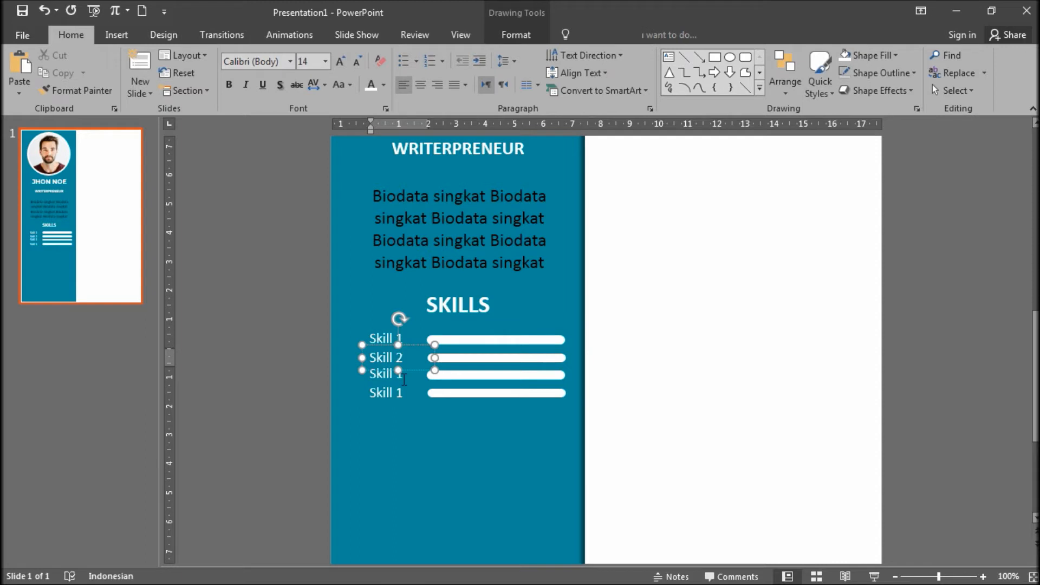
pyautogui.click(403, 378)
pyautogui.press('BackSpace')
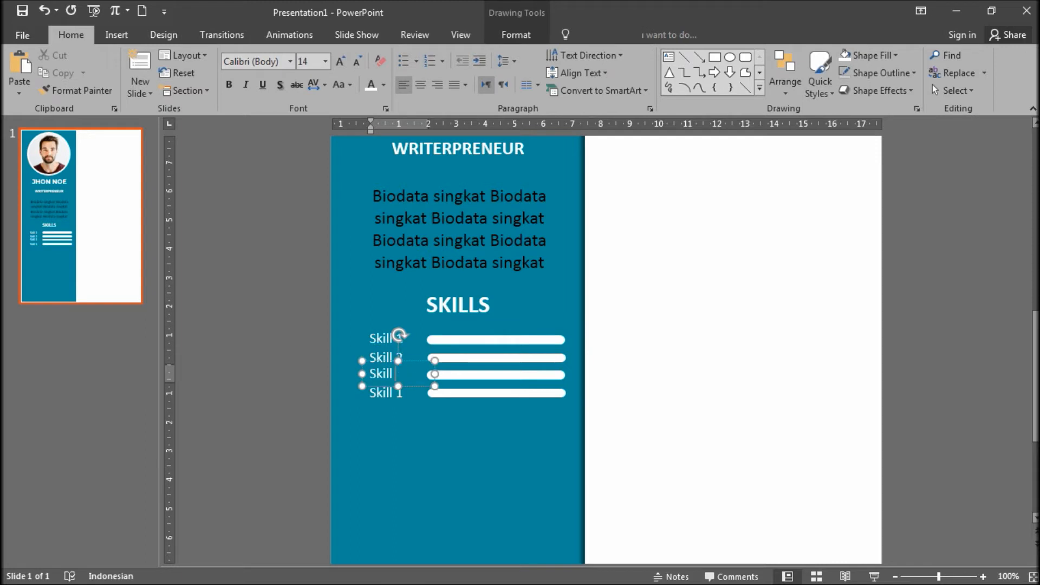
pyautogui.click(404, 393)
pyautogui.press('BackSpace')
pyautogui.write('4')
pyautogui.click(404, 394)
pyautogui.press('BackSpace')
pyautogui.write('4')
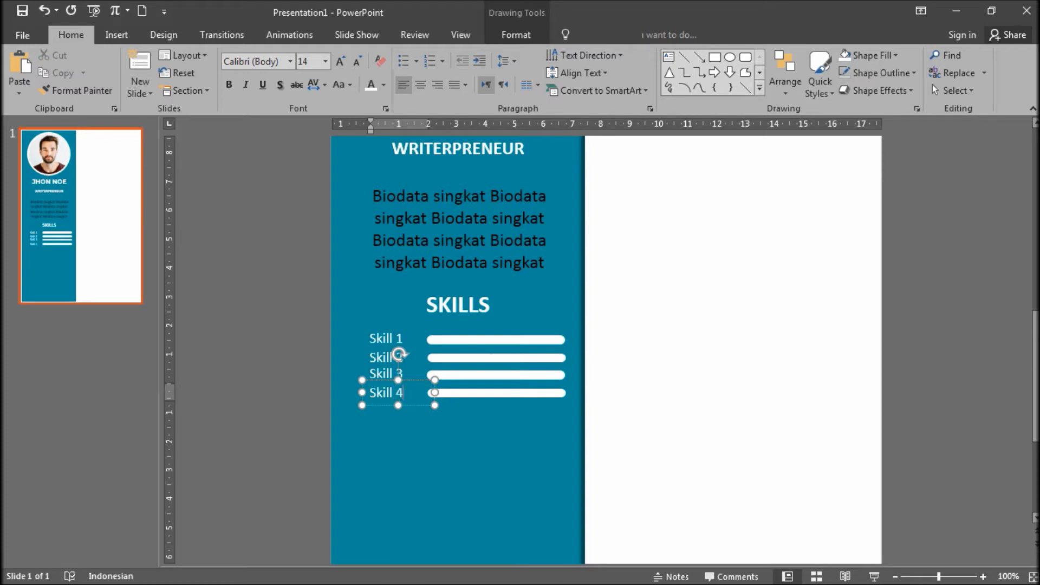
pyautogui.click(459, 431)
# - Copy the Skill 1 bar to just above itself and fill the copy with dark gray
pyautogui.click(495, 341)
pyautogui.moveTo(495, 343); pyautogui.dragTo(544, 324)
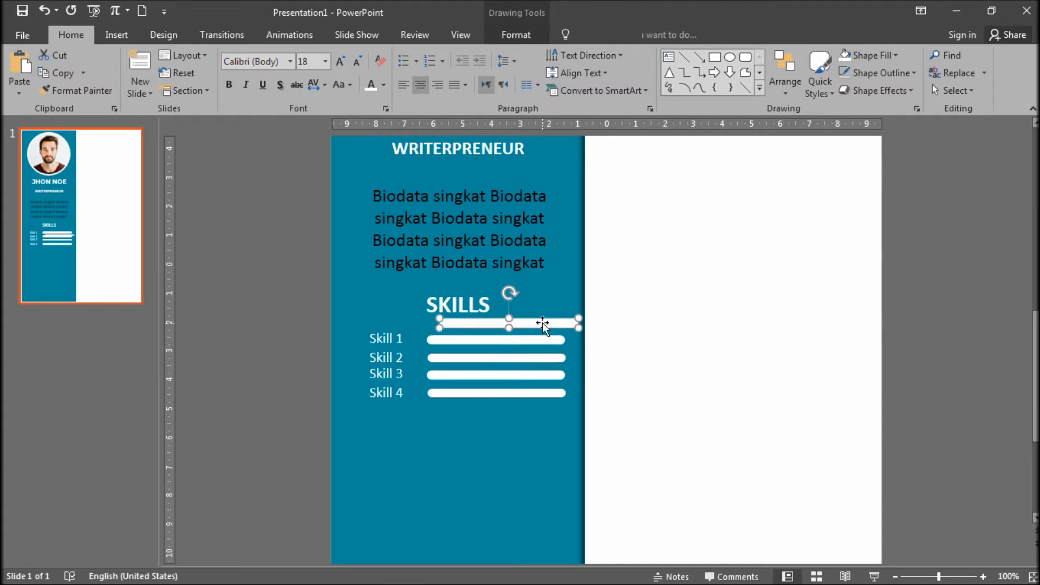
pyautogui.click(494, 36)
pyautogui.click(391, 57)
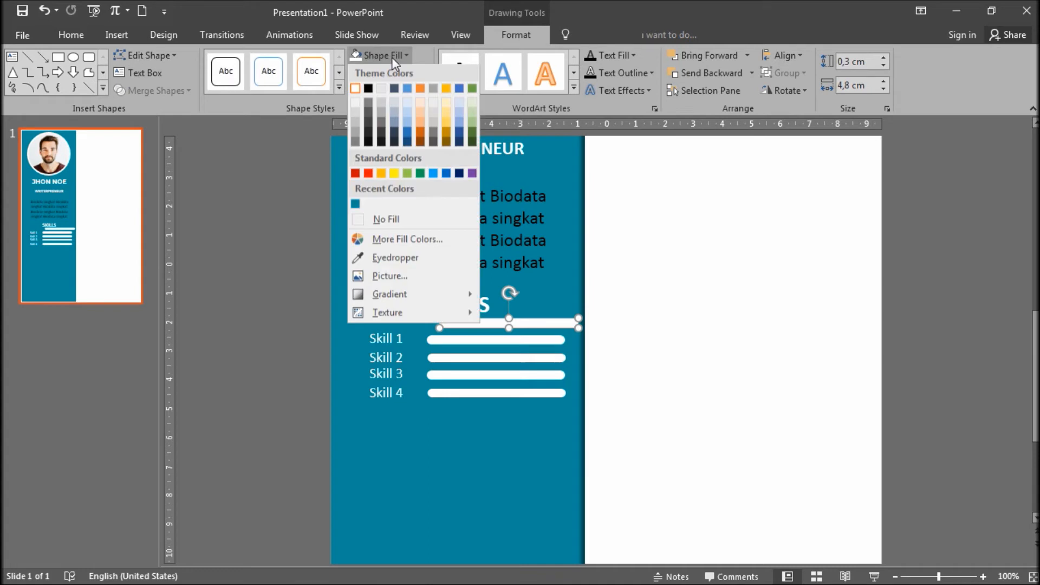
pyautogui.click(369, 124)
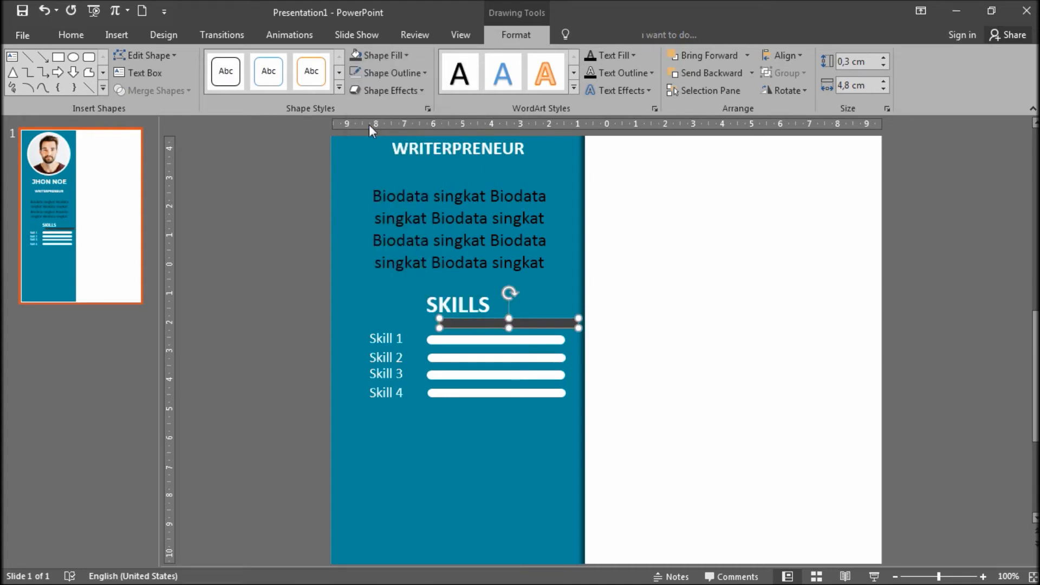
pyautogui.click(390, 338)
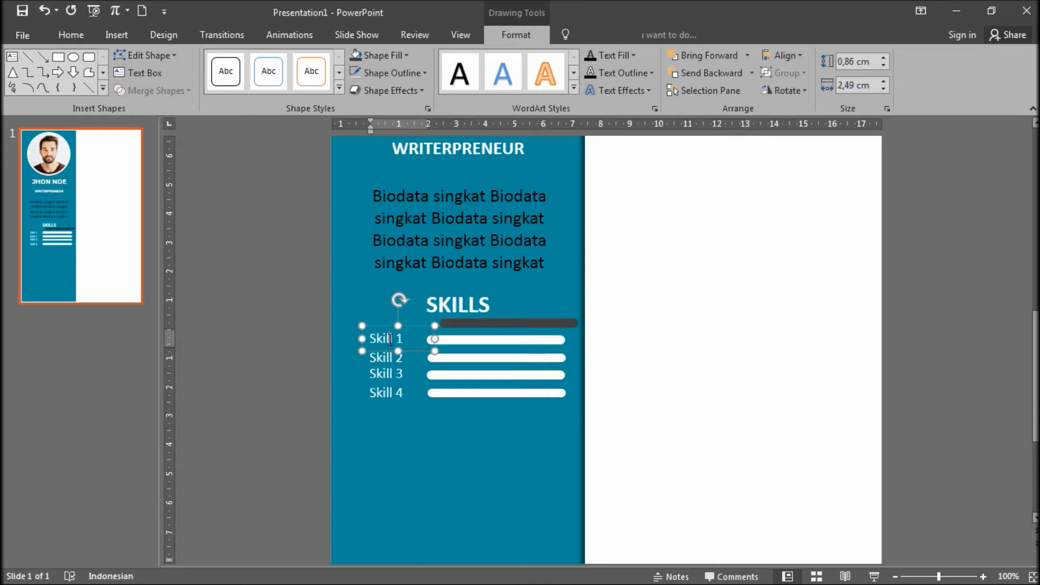
# - Shorten the dark gray bar to 3.9 cm and place it over the Skill 1 bar, flush with its left end
pyautogui.click(535, 324)
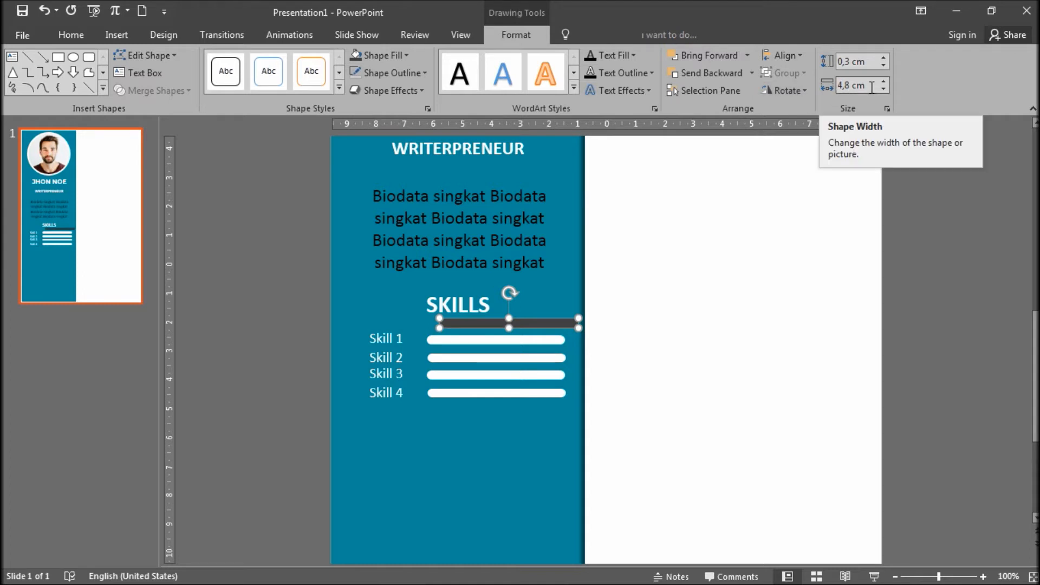
pyautogui.click(889, 88)
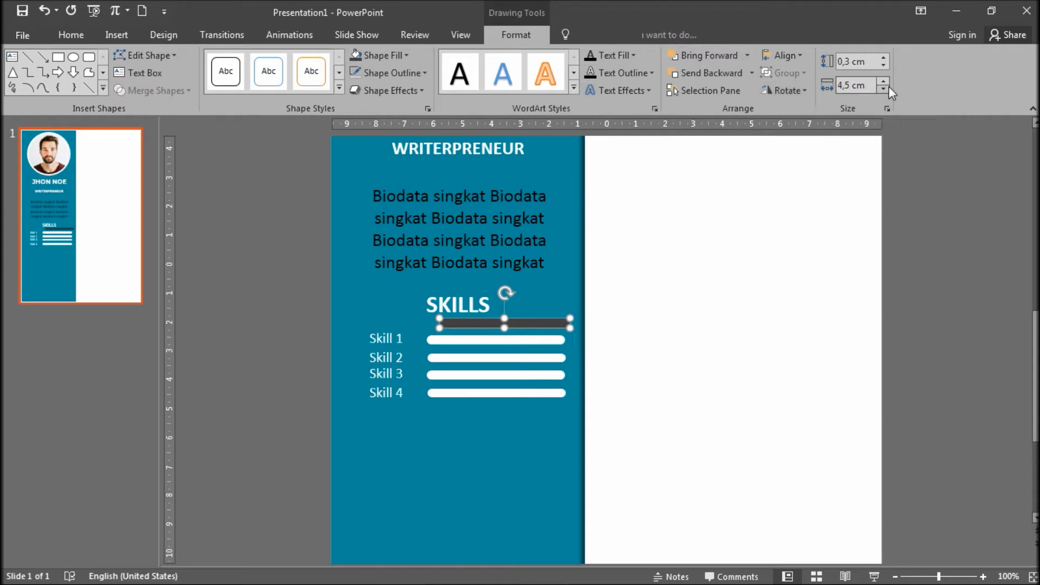
pyautogui.click(889, 88)
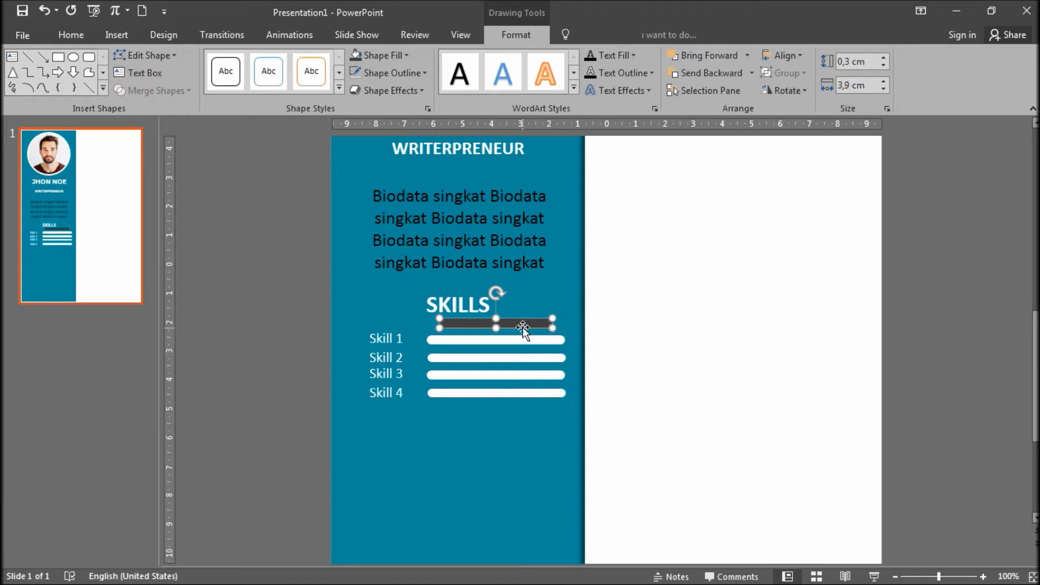
pyautogui.moveTo(523, 325); pyautogui.dragTo(509, 340)
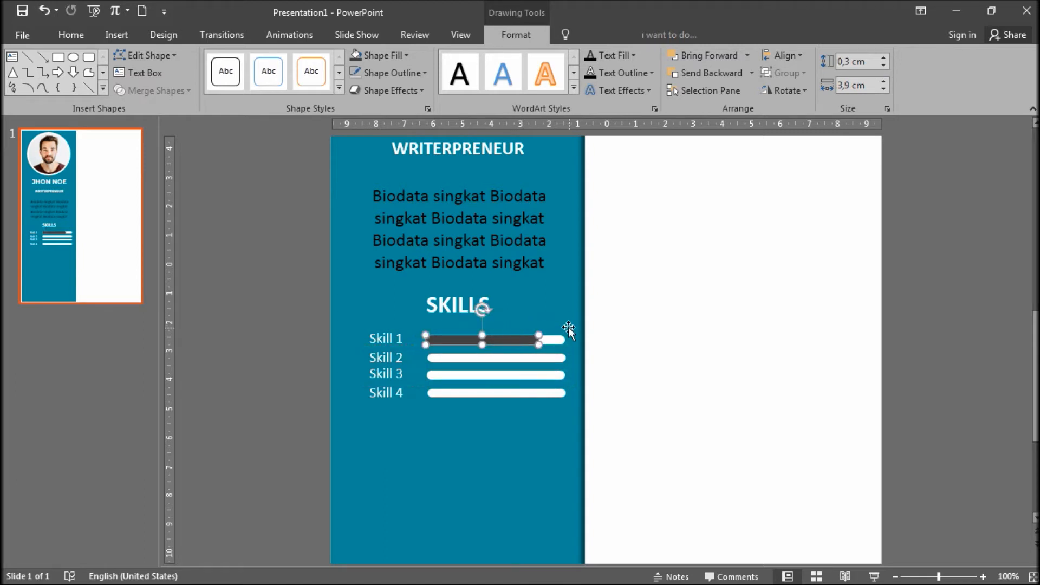
# - Set the width of the dark gray bar on Skill 1 to 4.4 cm
pyautogui.click(884, 81)
pyautogui.click(883, 81)
pyautogui.click(883, 82)
pyautogui.click(884, 82)
pyautogui.click(884, 81)
pyautogui.click(768, 246)
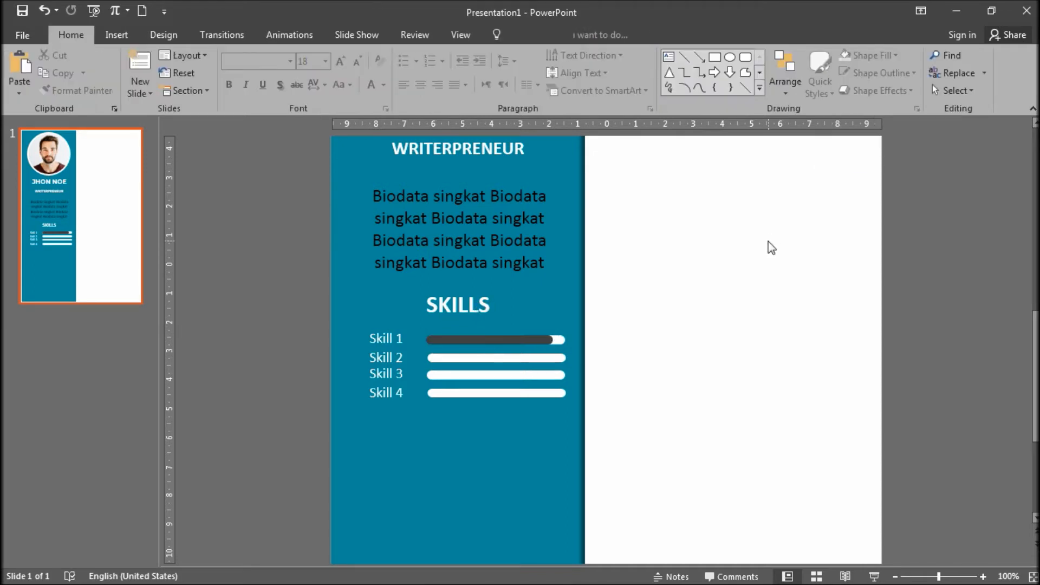
# - Copy the dark gray bar onto the Skill 2 bar and set the copy's width to 3.5 cm
pyautogui.click(530, 342)
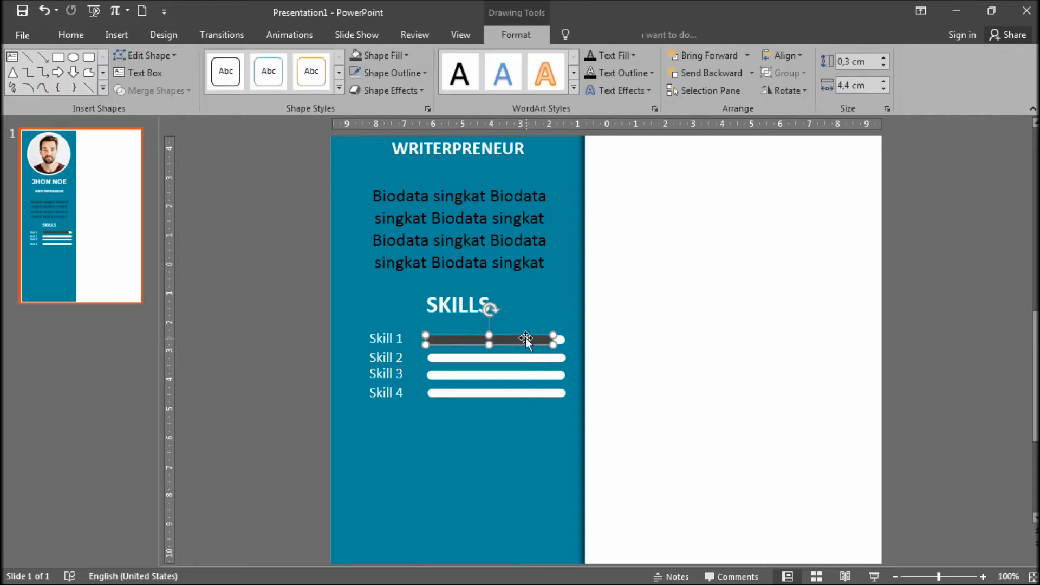
pyautogui.moveTo(527, 338)
pyautogui.mouseDown()
pyautogui.moveTo(535, 353)
pyautogui.moveTo(521, 357)
pyautogui.mouseUp()
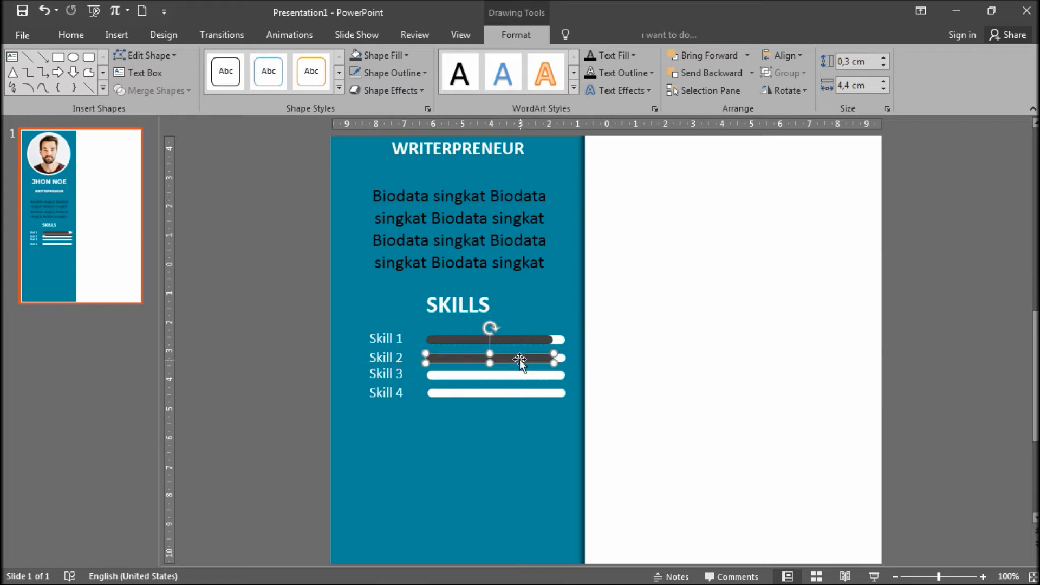
pyautogui.click(883, 90)
pyautogui.click(883, 90)
pyautogui.click(883, 90)
pyautogui.click(883, 90)
pyautogui.click(883, 90)
pyautogui.click(884, 90)
pyautogui.click(883, 90)
pyautogui.click(883, 90)
pyautogui.click(883, 90)
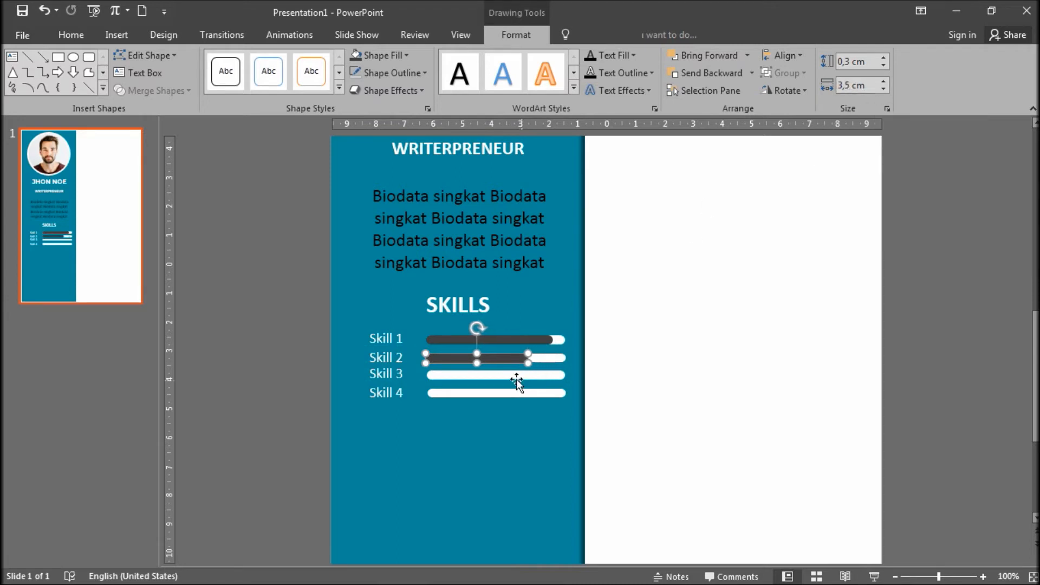
# - Copy the Skill 2 dark gray bar onto the Skill 3 bar and set the copy's width to 4 cm
pyautogui.moveTo(515, 390); pyautogui.dragTo(512, 374)
pyautogui.click(883, 82)
pyautogui.click(883, 81)
pyautogui.click(883, 82)
pyautogui.click(884, 82)
pyautogui.click(883, 82)
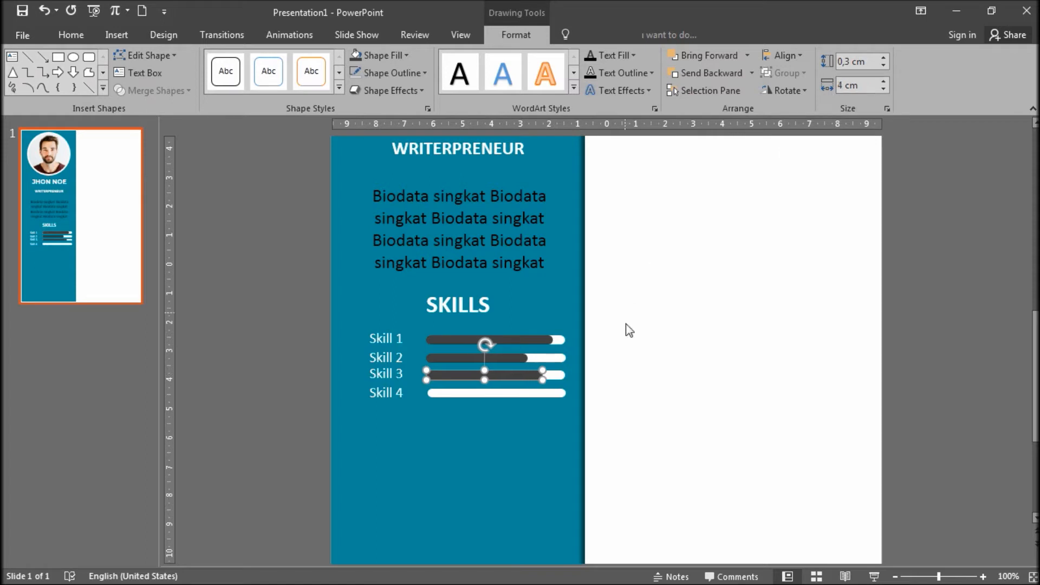
# - Copy the Skill 3 dark gray bar onto the Skill 4 bar and set the copy's width to 3.6 cm
pyautogui.hotkey('ctrl', 'd')
pyautogui.moveTo(535, 392); pyautogui.dragTo(533, 392)
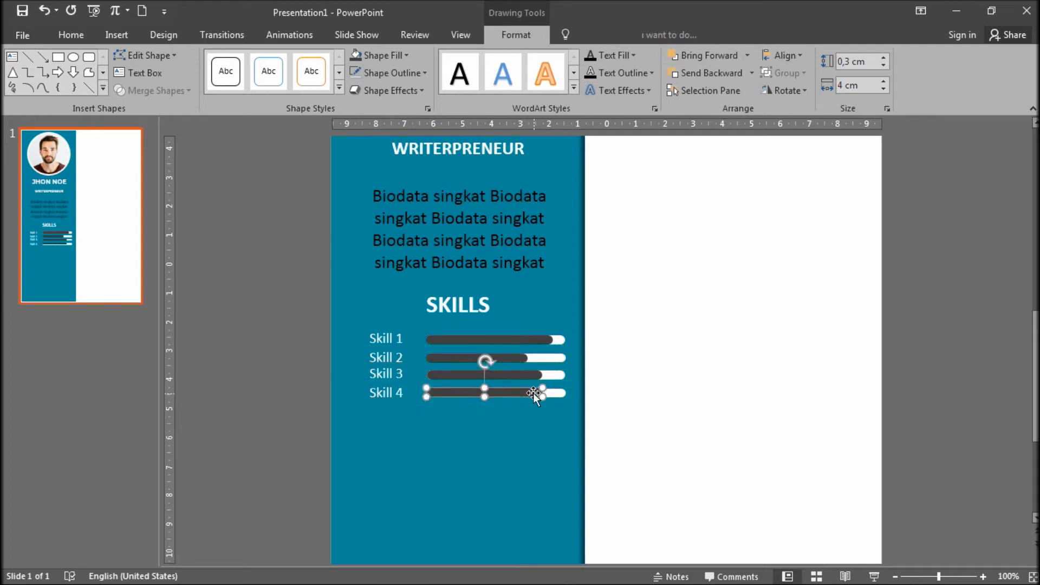
pyautogui.press('Escape')
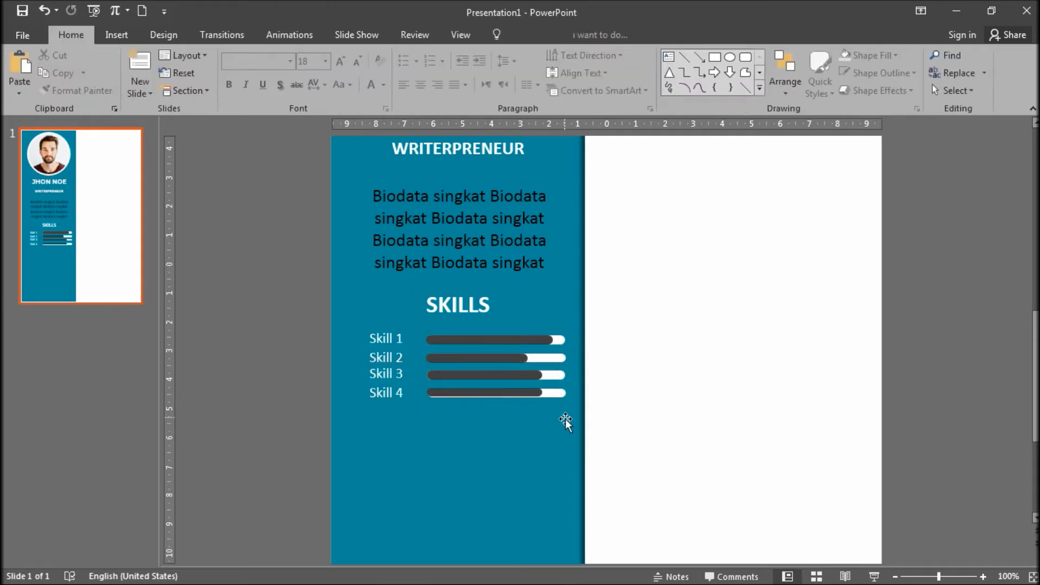
pyautogui.click(524, 395)
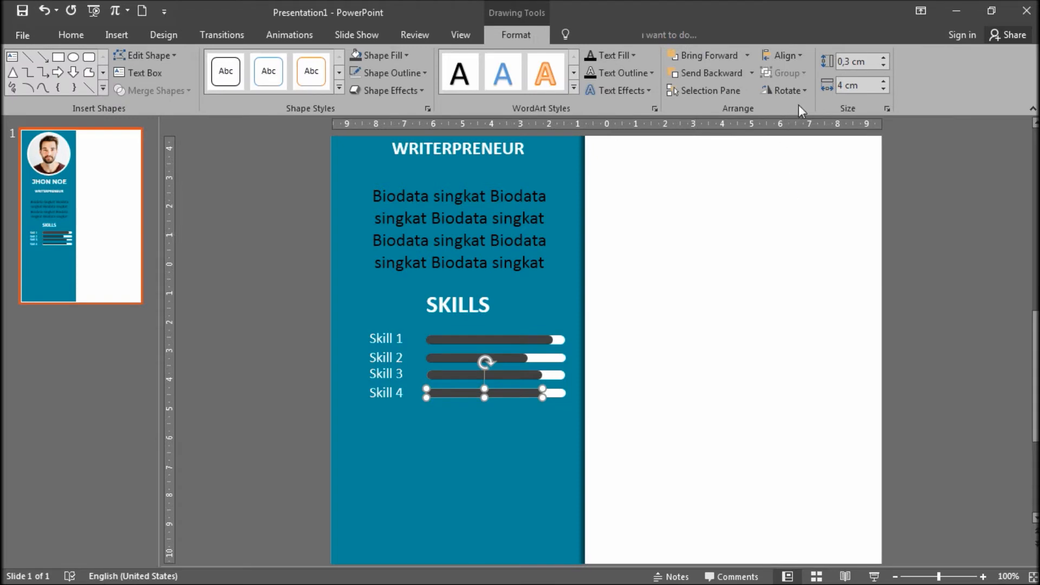
pyautogui.click(881, 88)
pyautogui.click(881, 88)
pyautogui.click(881, 88)
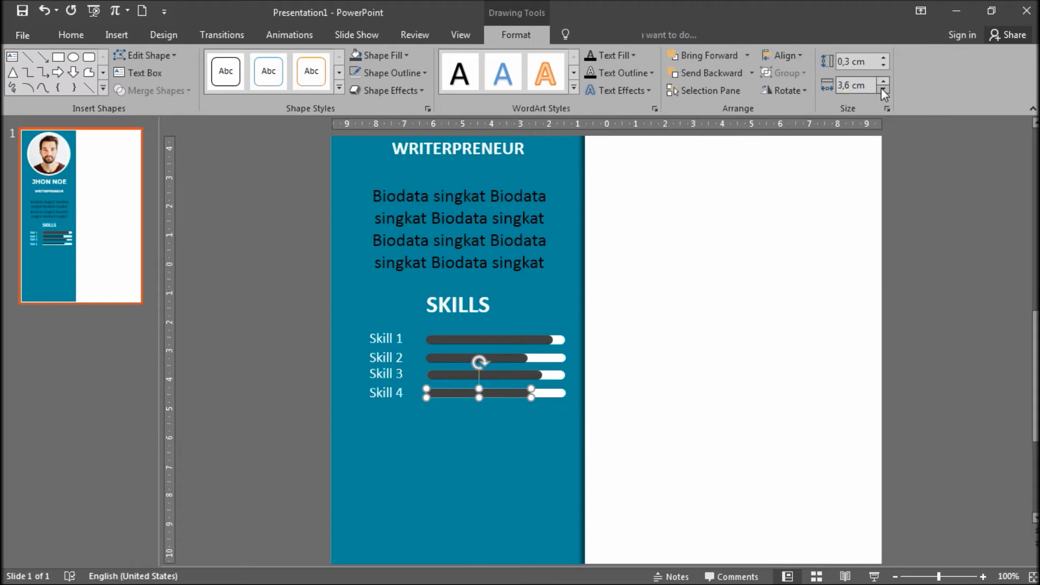
pyautogui.click(655, 448)
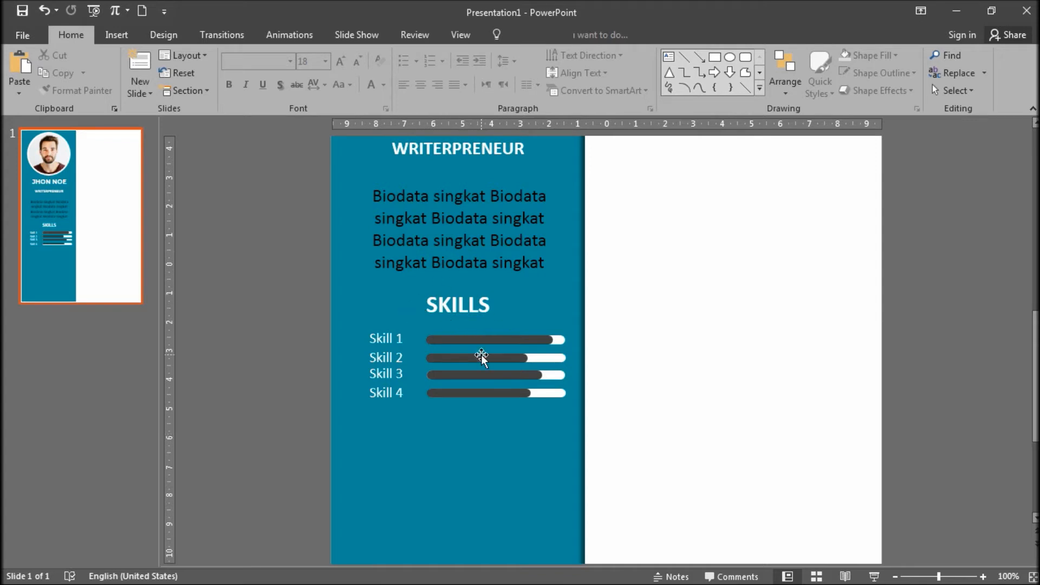
# - Copy the SKILLS heading below the skill bars and change the copy's text to "SOFTWARE"
pyautogui.click(468, 296)
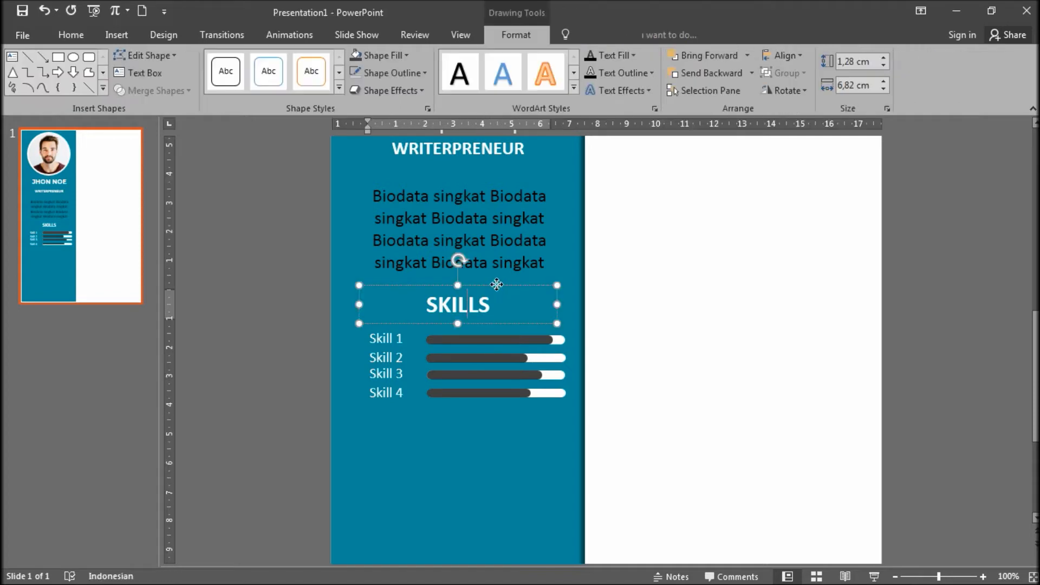
pyautogui.moveTo(501, 291); pyautogui.dragTo(495, 421)
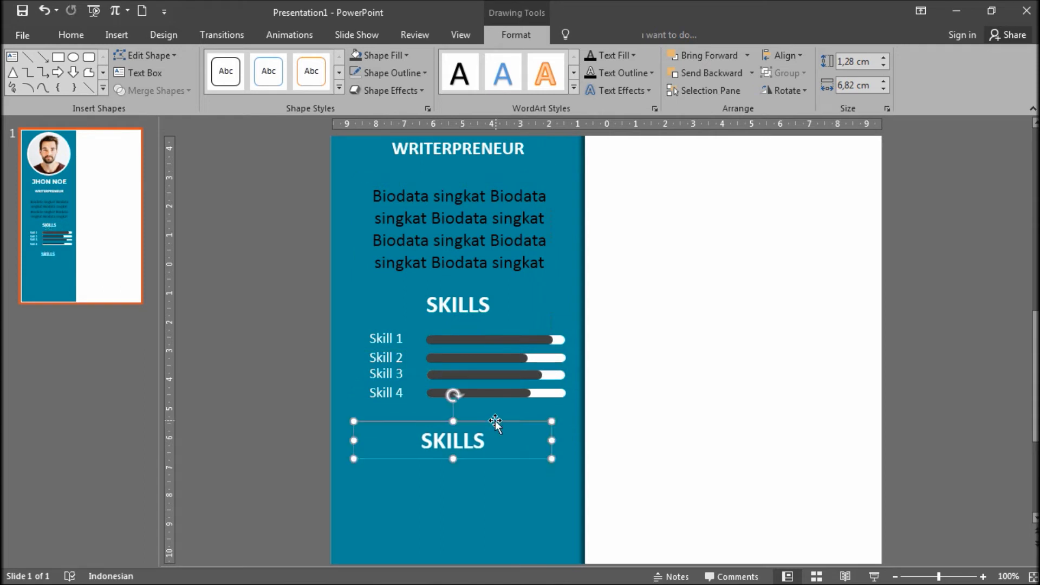
pyautogui.hotkey('ctrl', 'Right')
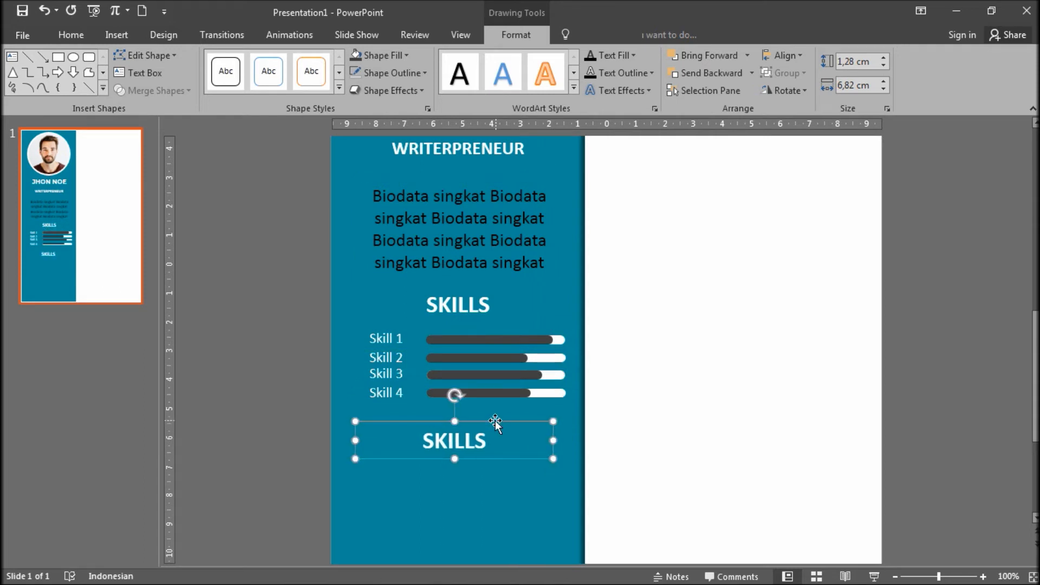
pyautogui.doubleClick(478, 443)
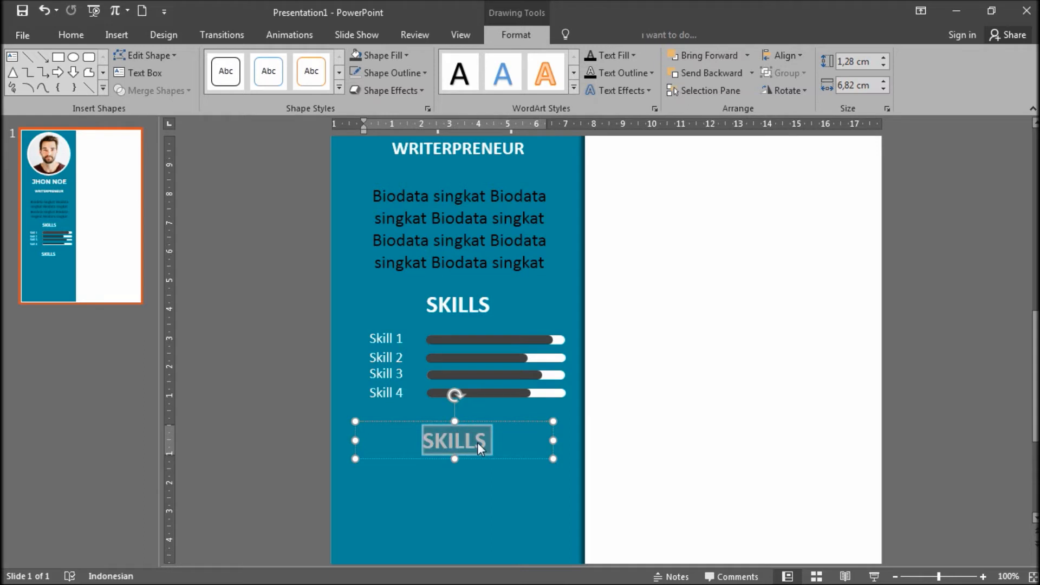
pyautogui.write('SO')
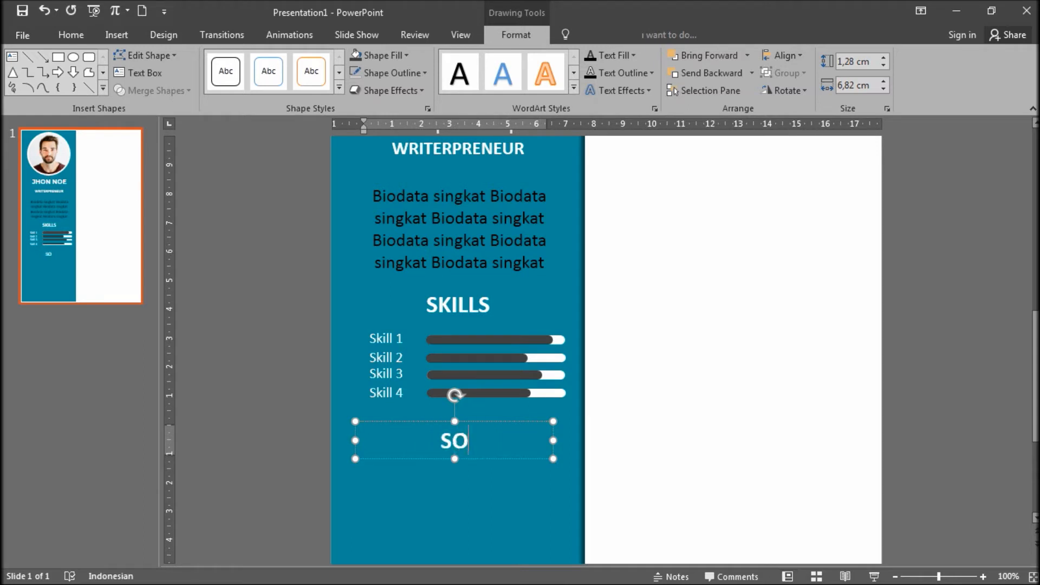
pyautogui.write('FTWARE')
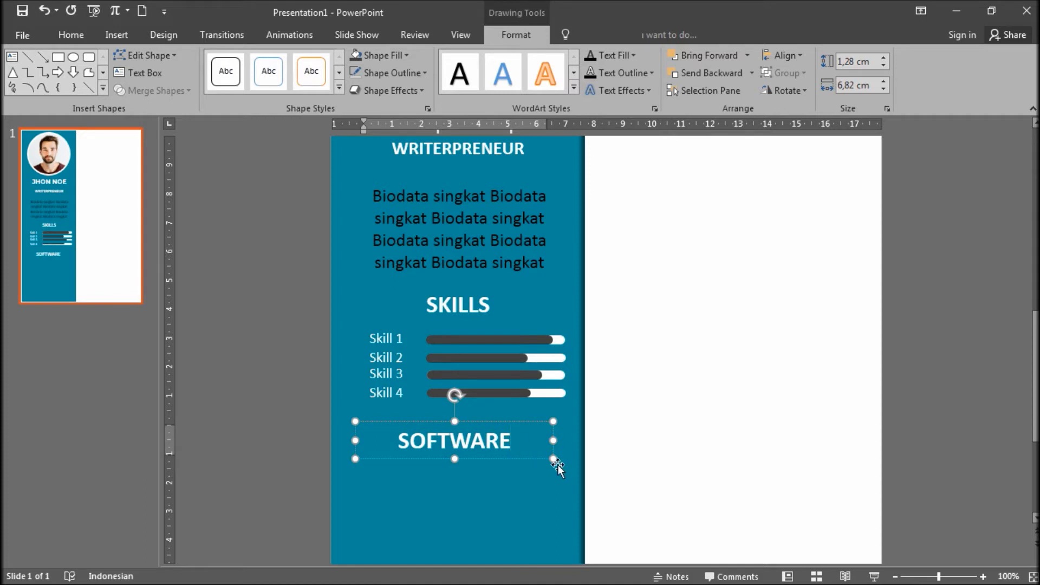
pyautogui.click(477, 473)
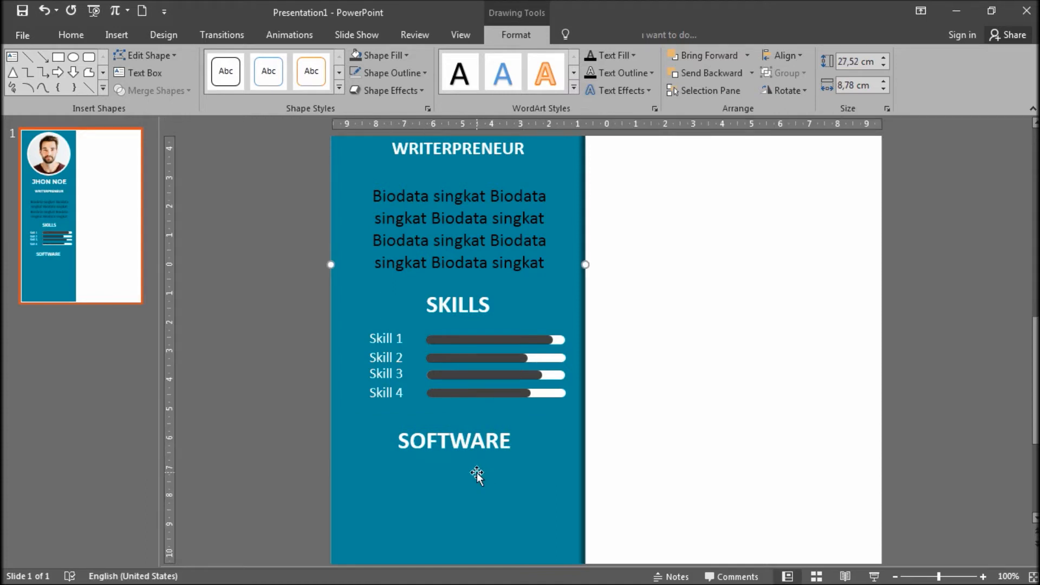
# - Draw a circle about 2.4 cm across below the SOFTWARE heading and fill it dark gray
pyautogui.click(120, 37)
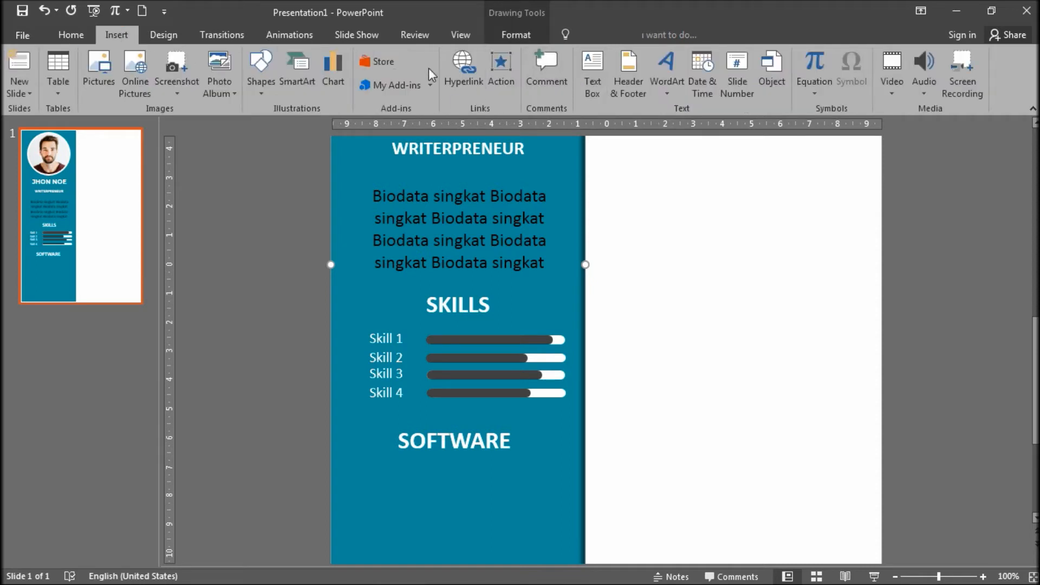
pyautogui.click(261, 70)
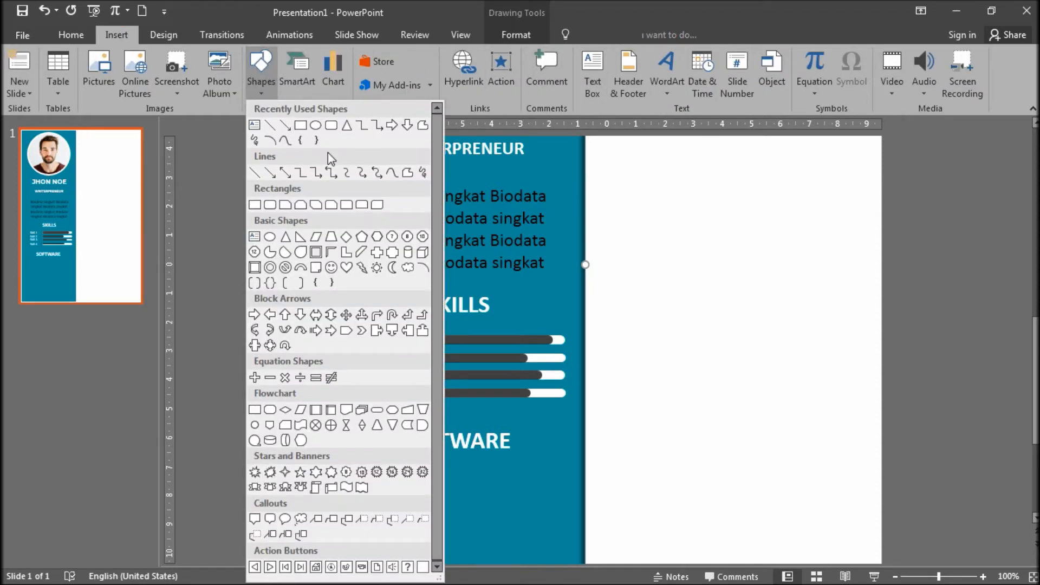
pyautogui.click(315, 126)
pyautogui.moveTo(366, 476); pyautogui.dragTo(432, 530)
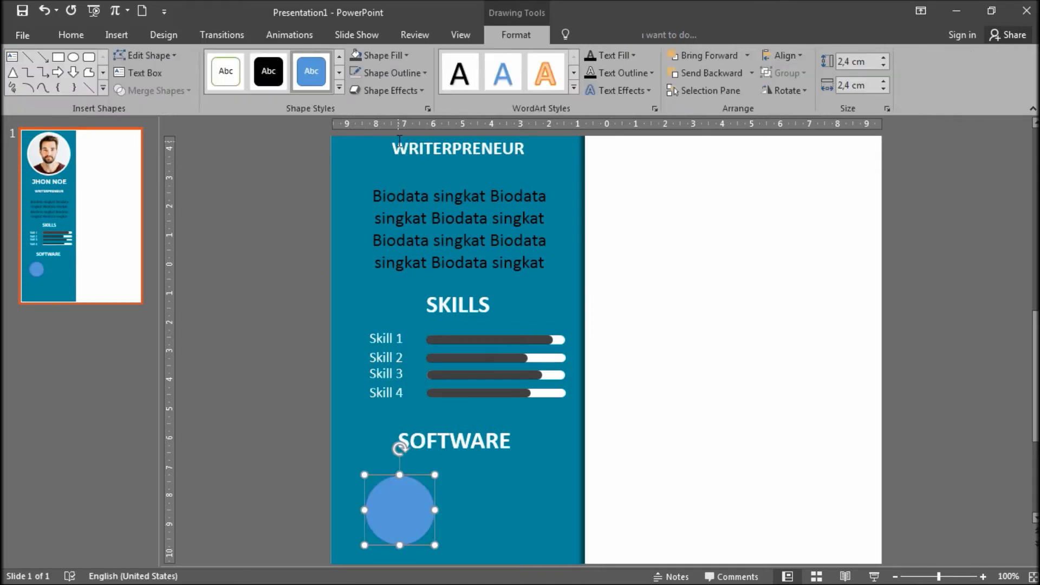
pyautogui.click(355, 53)
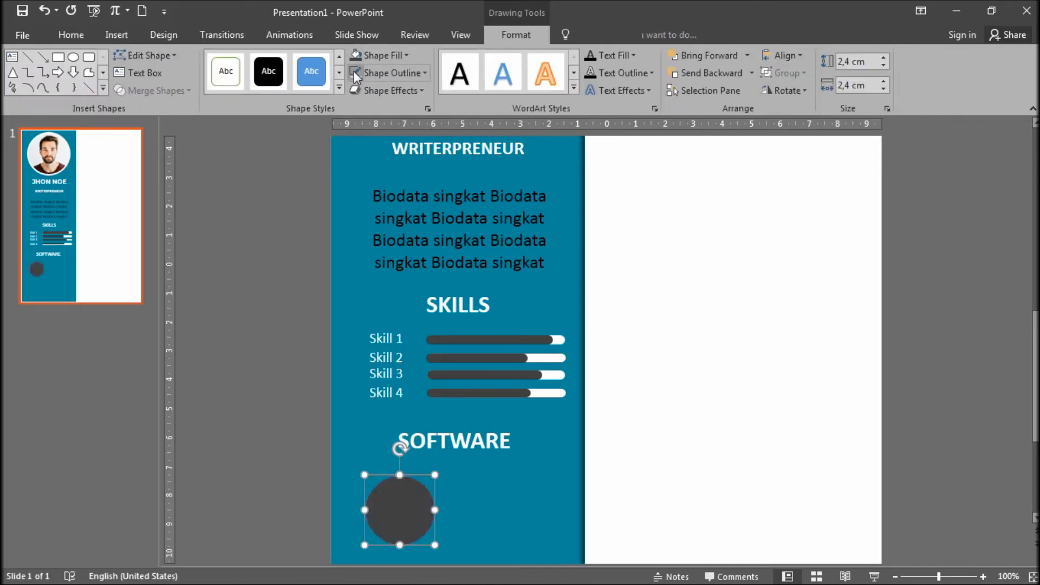
# - Shrink the dark gray circle to 1.96 cm and duplicate it to make an evenly spaced row of three under SOFTWARE
pyautogui.moveTo(405, 516); pyautogui.dragTo(457, 489)
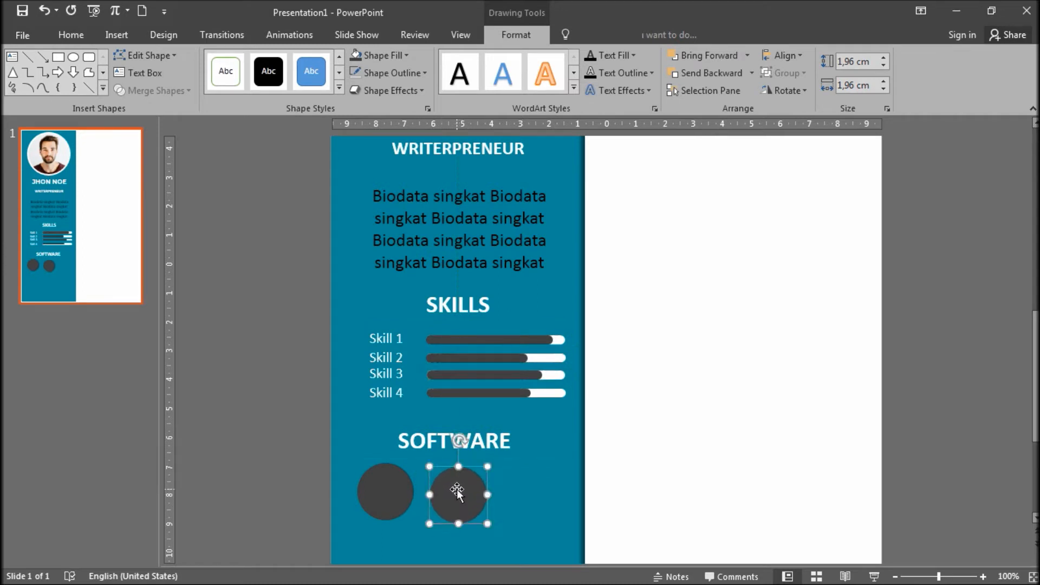
pyautogui.hotkey('ctrl', 'd')
pyautogui.moveTo(532, 499); pyautogui.dragTo(534, 491)
pyautogui.moveTo(464, 499); pyautogui.dragTo(464, 495)
# - Add the text "P" inside the first software circle and enlarge the letter
pyautogui.click(382, 494)
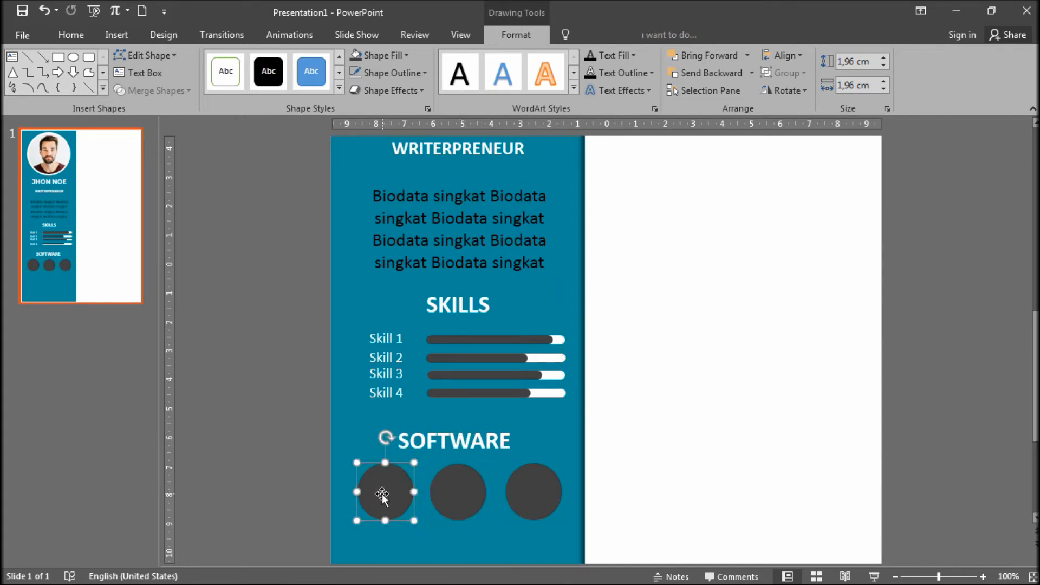
pyautogui.rightClick(382, 494)
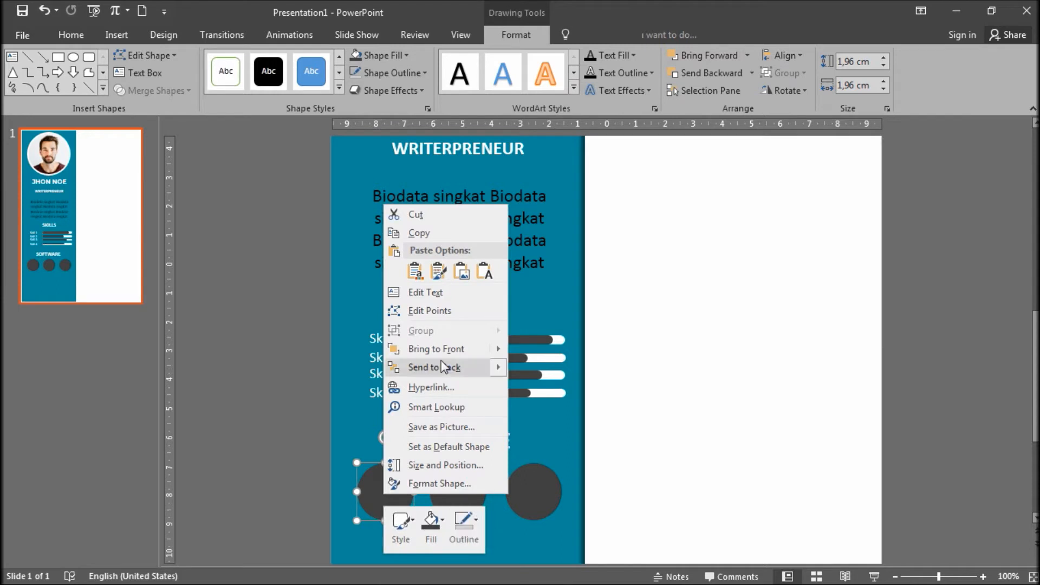
pyautogui.click(436, 292)
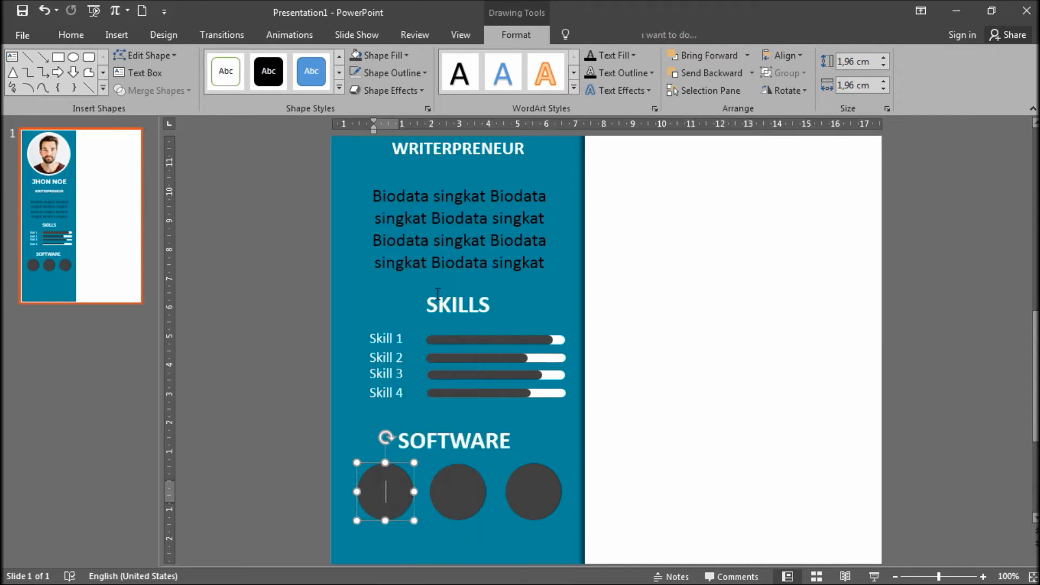
pyautogui.write('P')
pyautogui.hotkey('ctrl', ']')
pyautogui.hotkey('ctrl', ']')
pyautogui.hotkey('ctrl', ']')
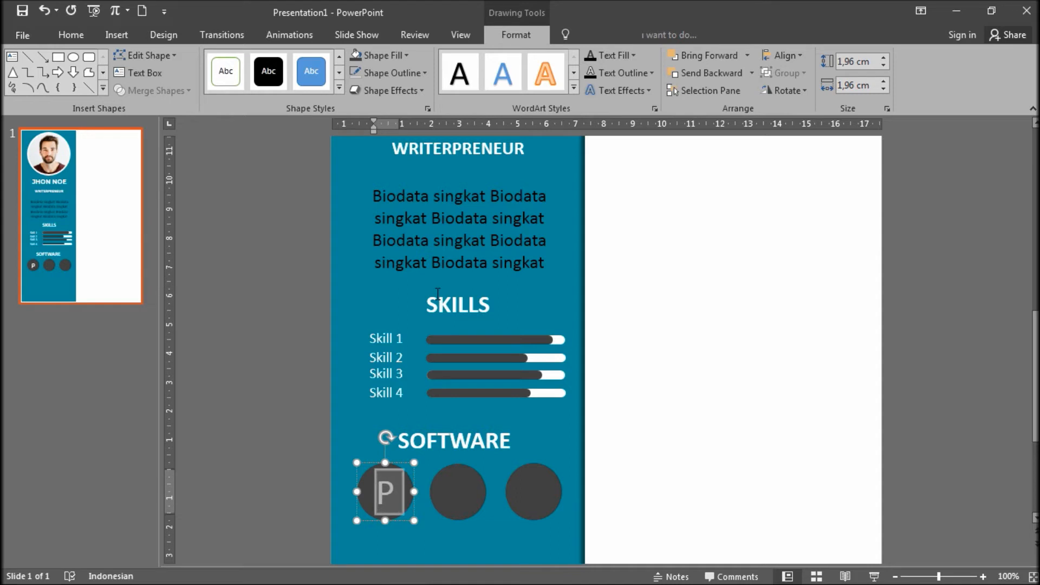
# - Add the text "PSD" inside the middle software circle and shrink it to fit on one line
pyautogui.click(466, 485)
pyautogui.rightClick(466, 487)
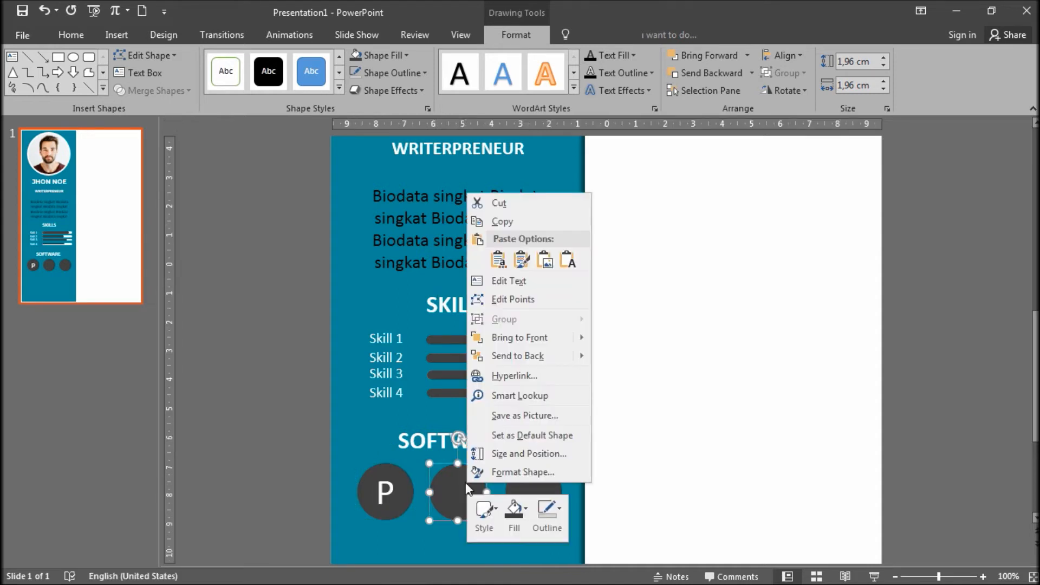
pyautogui.click(512, 280)
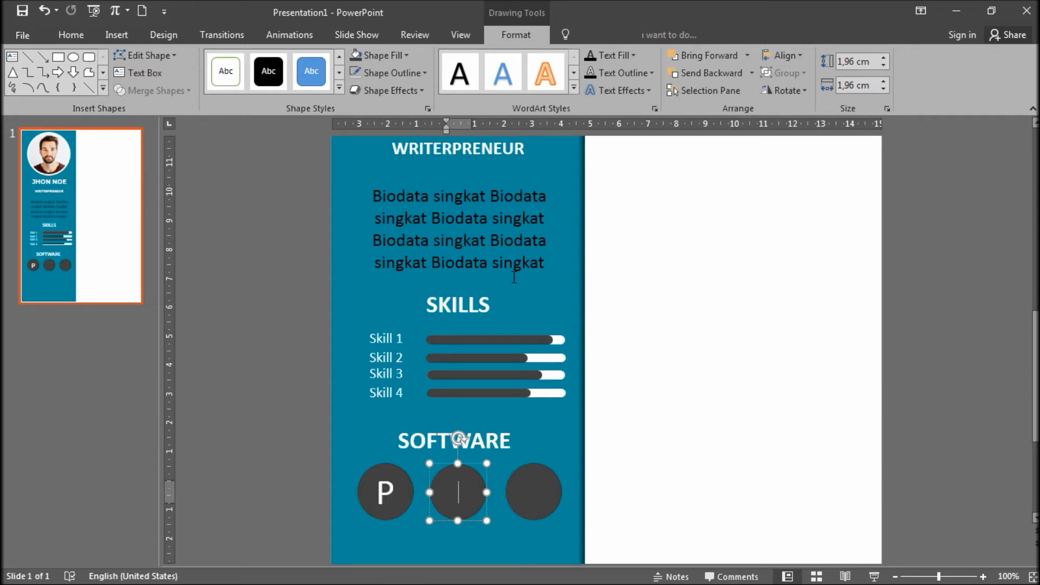
pyautogui.write('P')
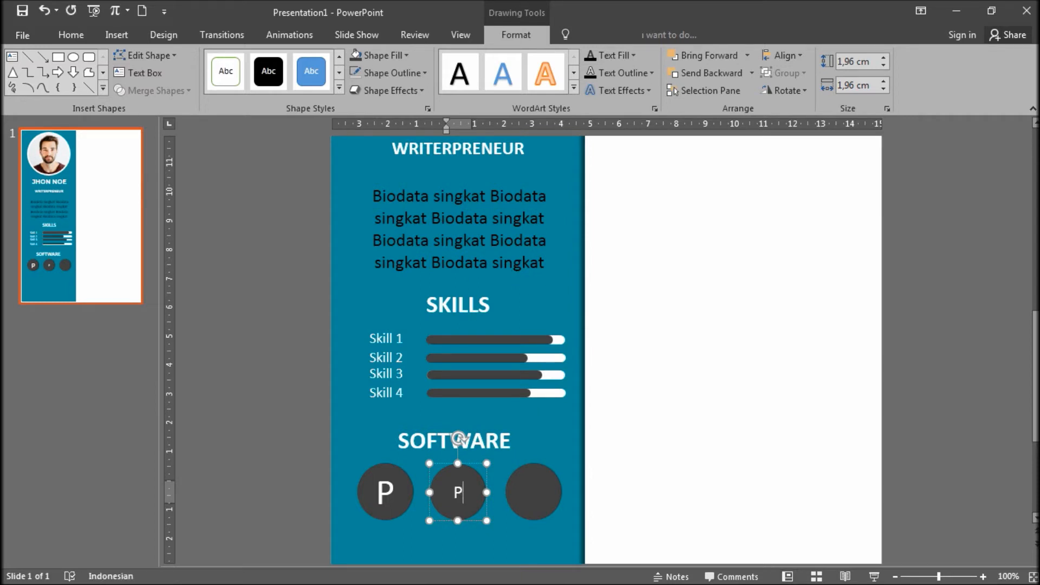
pyautogui.write('SD')
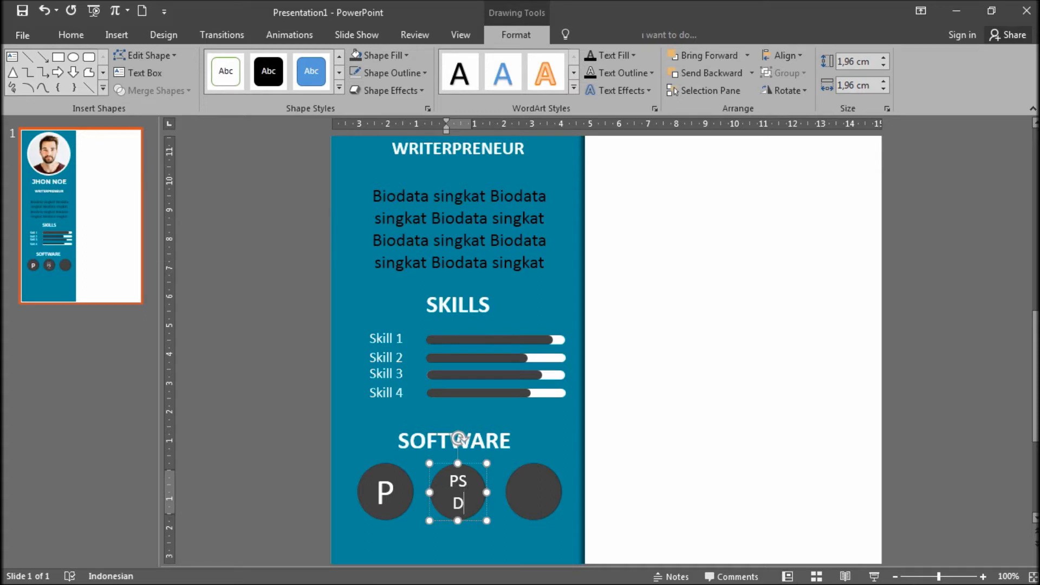
pyautogui.hotkey('ctrl', 'a')
pyautogui.hotkey('ctrl', 'z')
pyautogui.press('Escape')
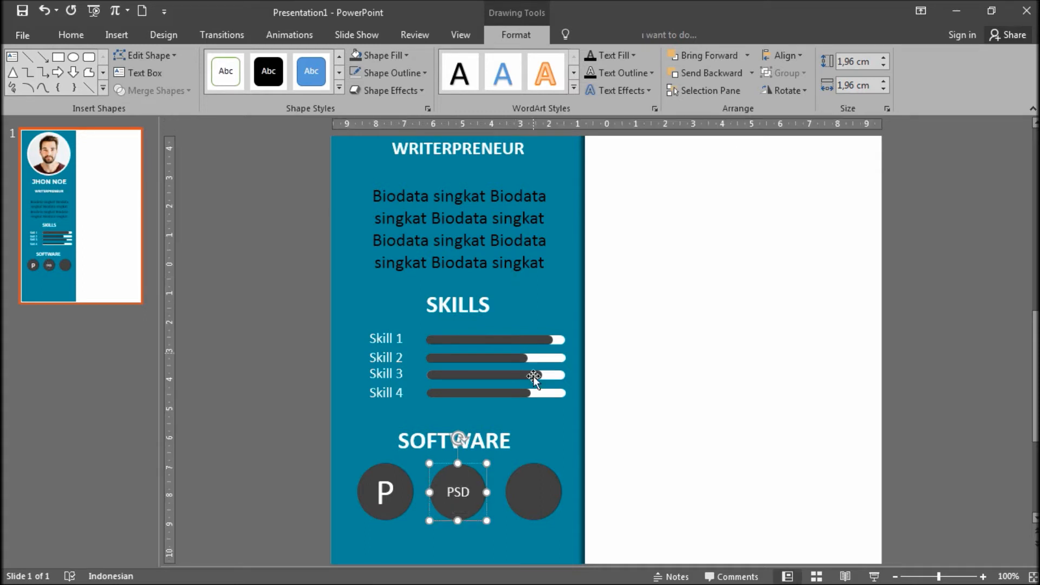
# - Add the text "AI" inside the third software circle and enlarge it by two font sizes
pyautogui.rightClick(527, 503)
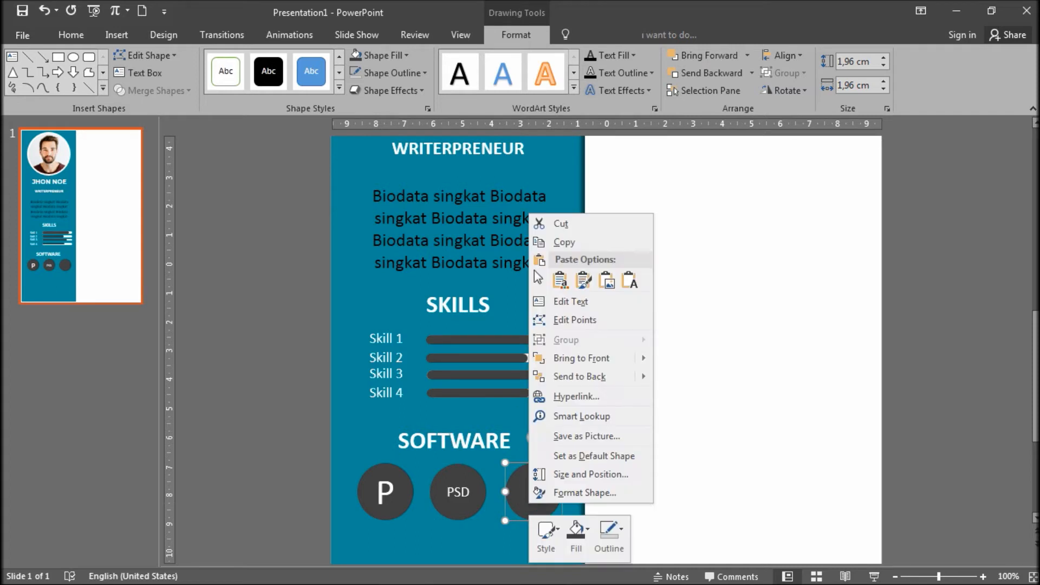
pyautogui.click(586, 306)
pyautogui.write('AI')
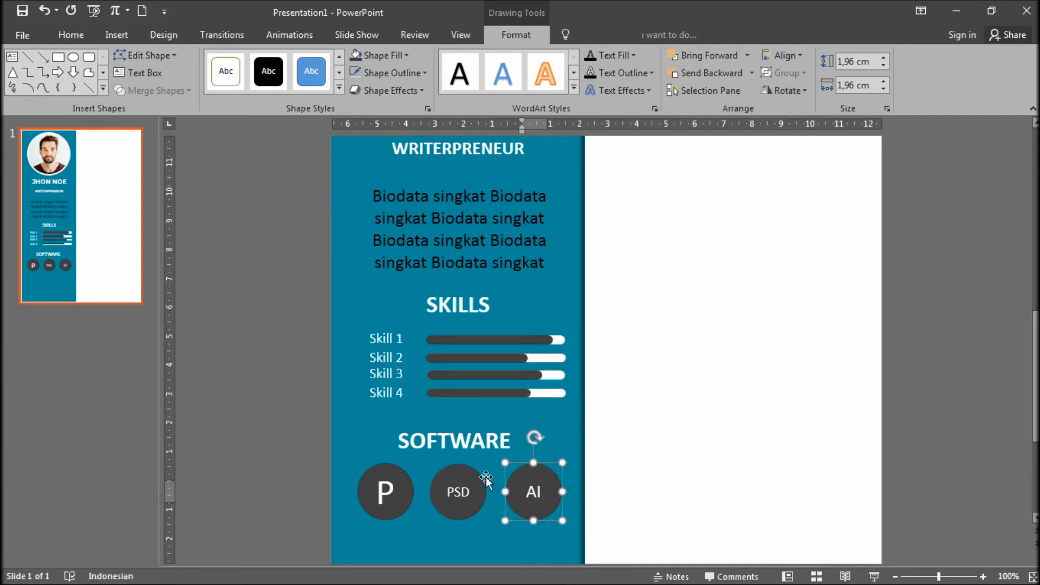
pyautogui.hotkey('ctrl', 'a')
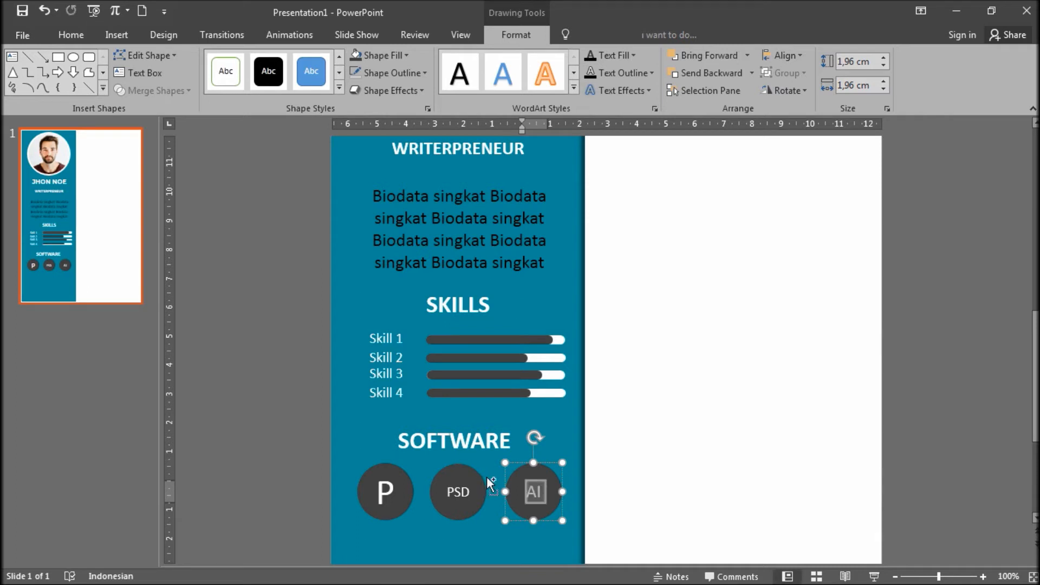
pyautogui.hotkey('ctrl', ']')
pyautogui.hotkey('ctrl', ']')
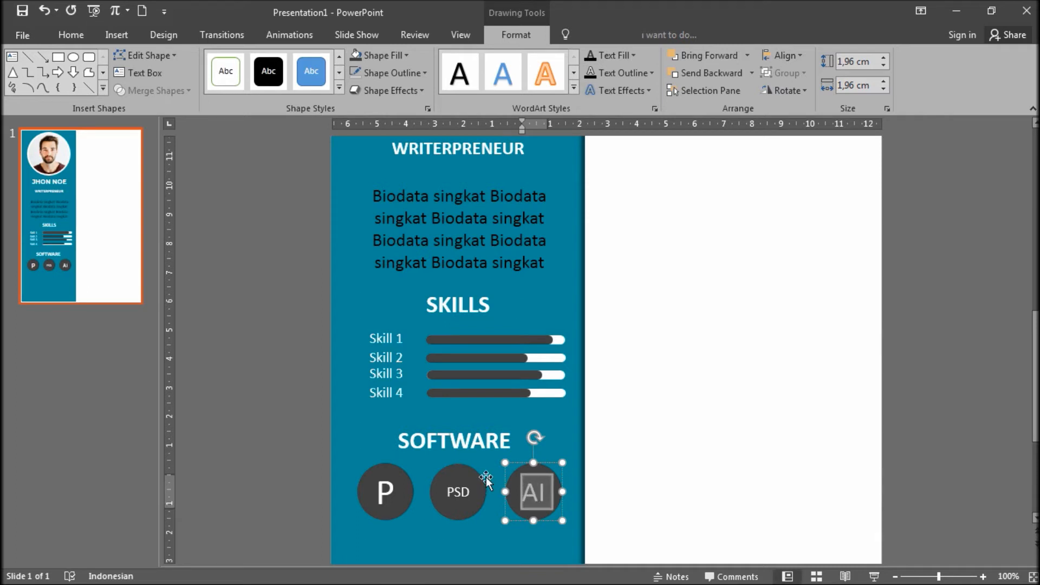
pyautogui.click(632, 494)
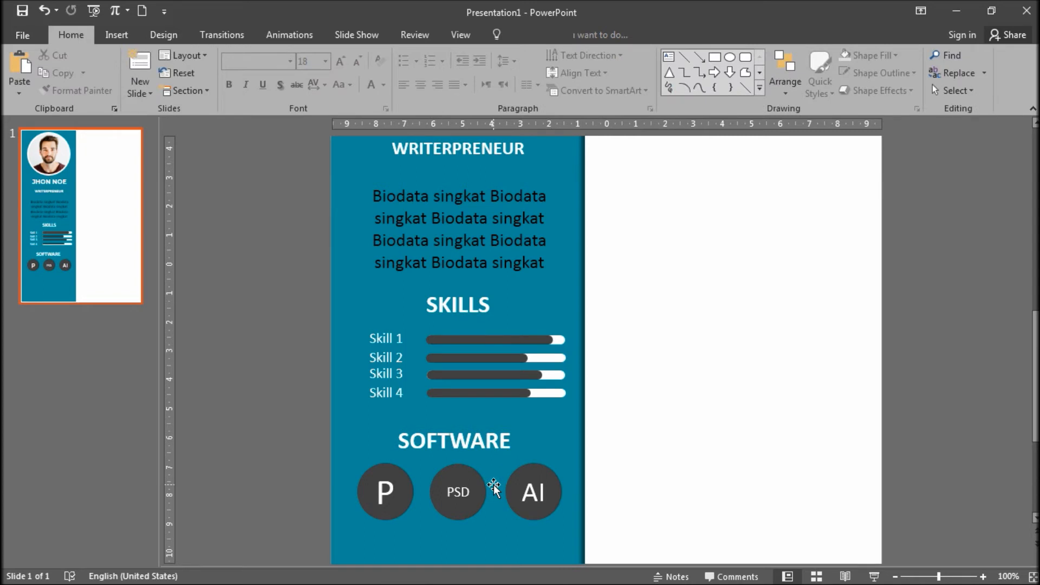
# - Examine the sidebar layout and the dark level bars of Skill 2 and Skill 4
pyautogui.scroll(-3, 494, 486)
pyautogui.scroll(-2, 495, 486)
pyautogui.scroll(-1, 494, 486)
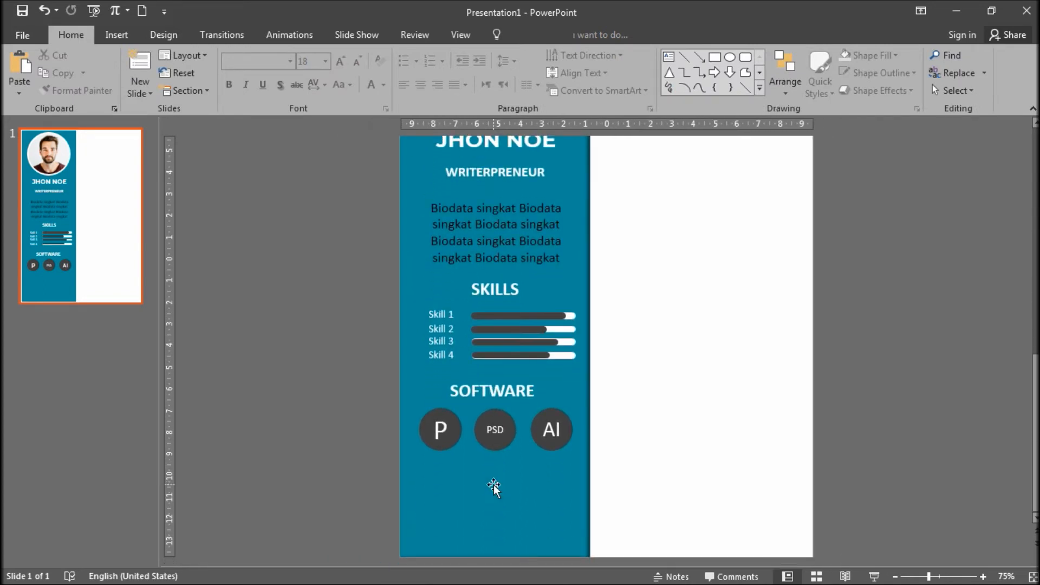
pyautogui.scroll(5, 546, 390)
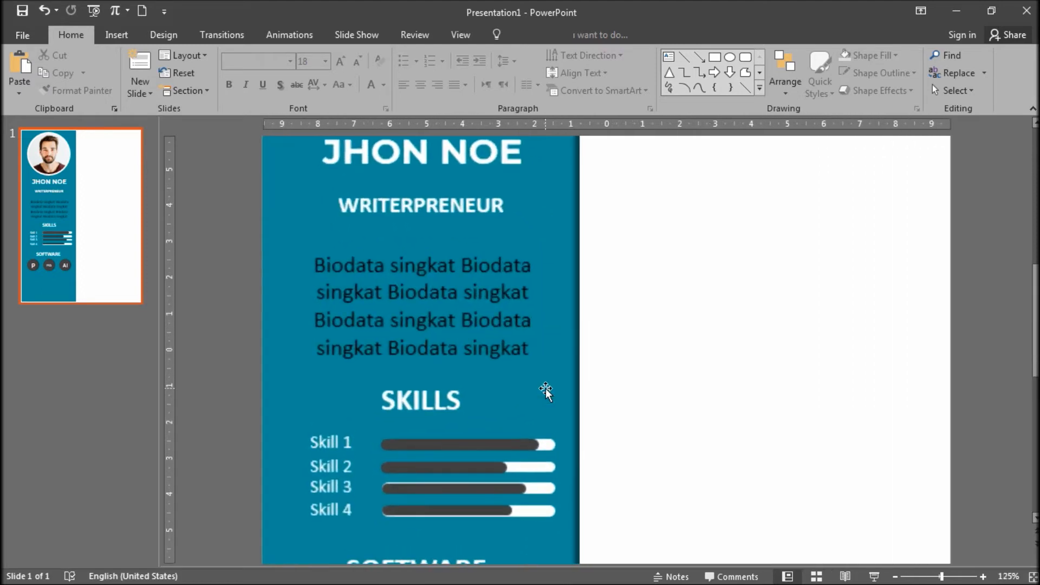
pyautogui.click(465, 466)
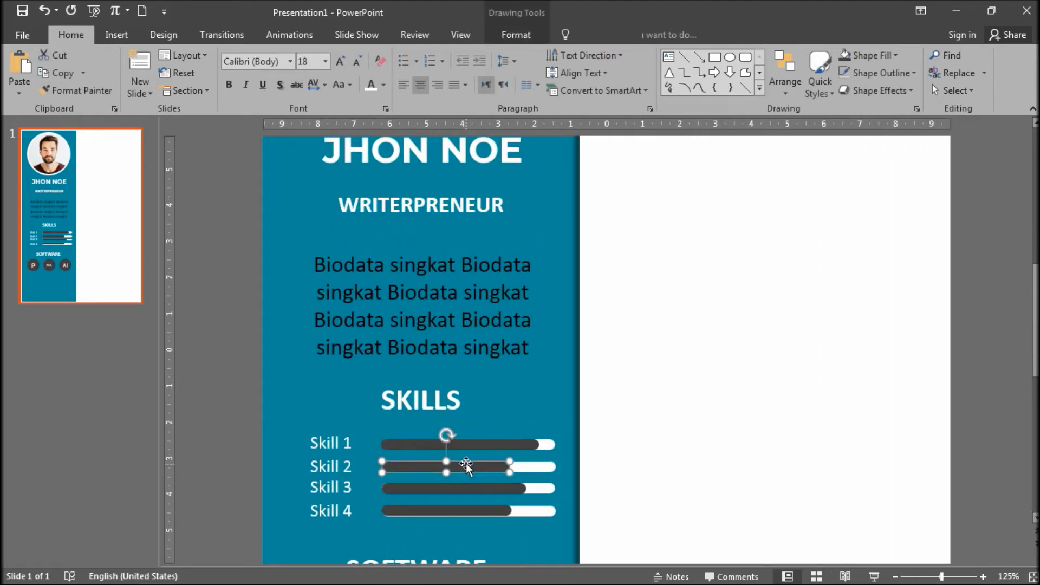
pyautogui.press('Escape')
pyautogui.click(487, 511)
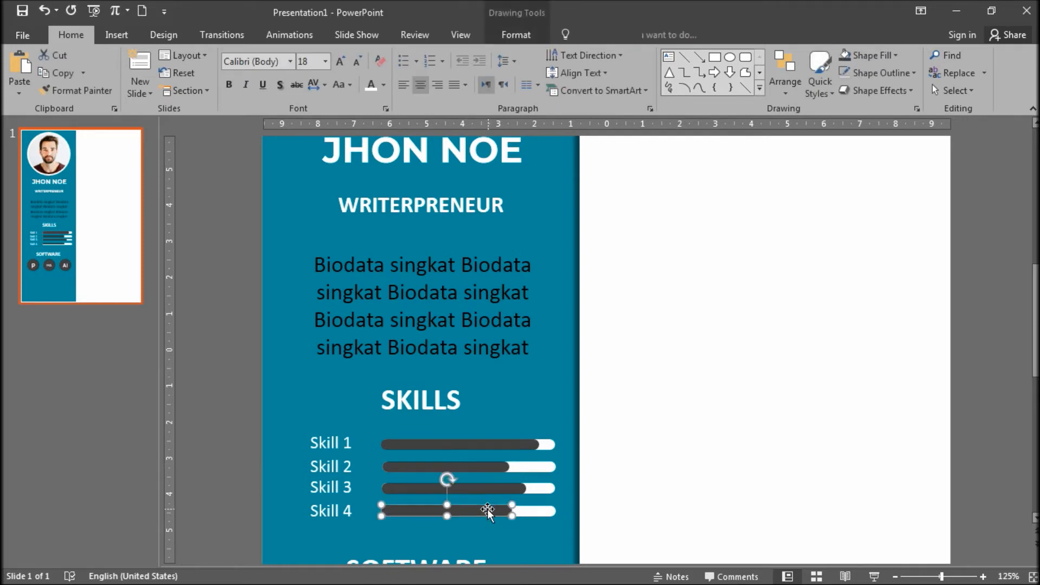
pyautogui.press('Escape')
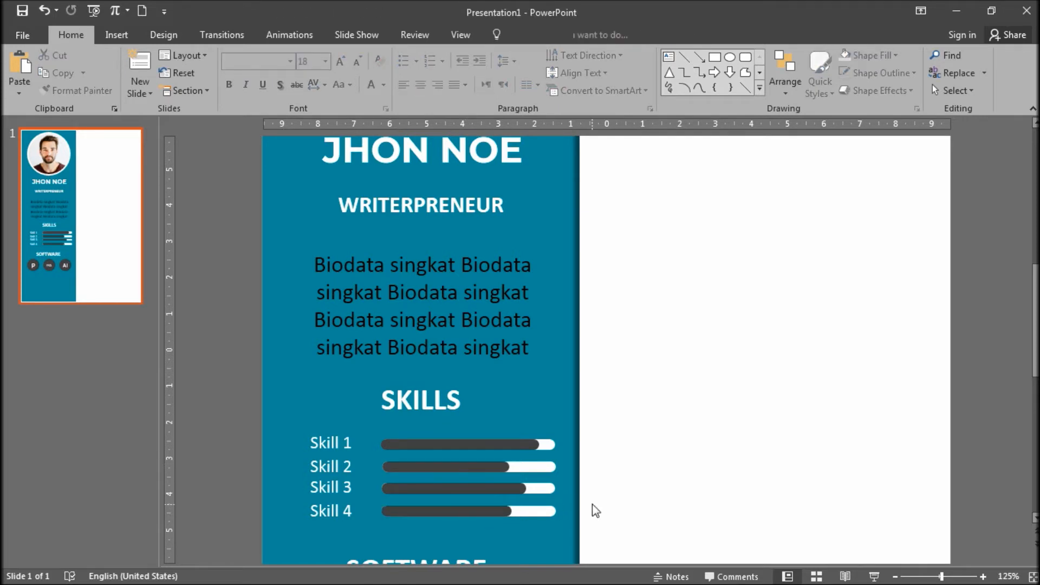
# - Duplicate the SOFTWARE heading and place the copy below the software circles, aligned horizontally with the original heading
pyautogui.scroll(-5, 596, 511)
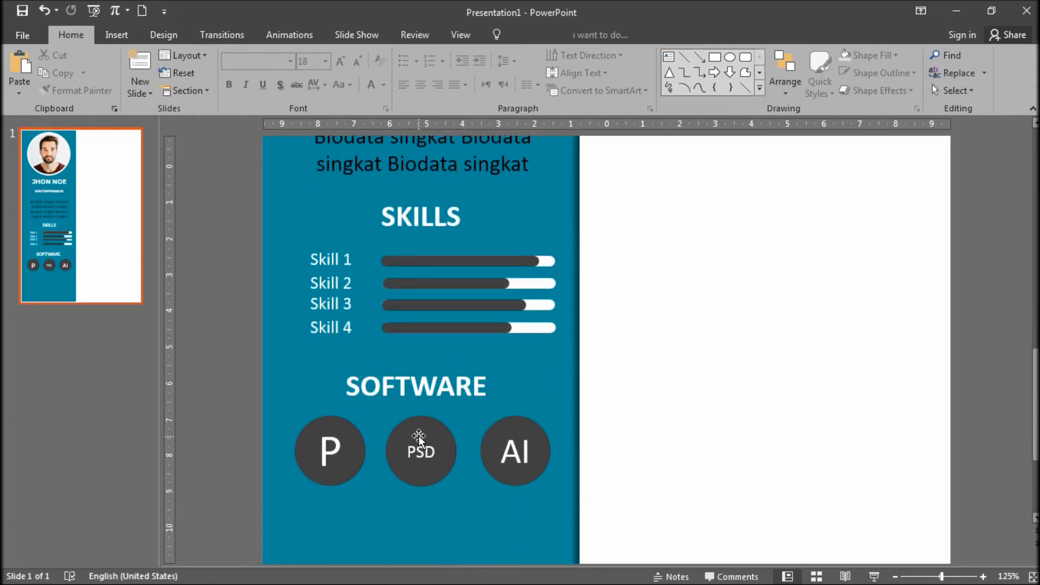
pyautogui.scroll(-3, 419, 436)
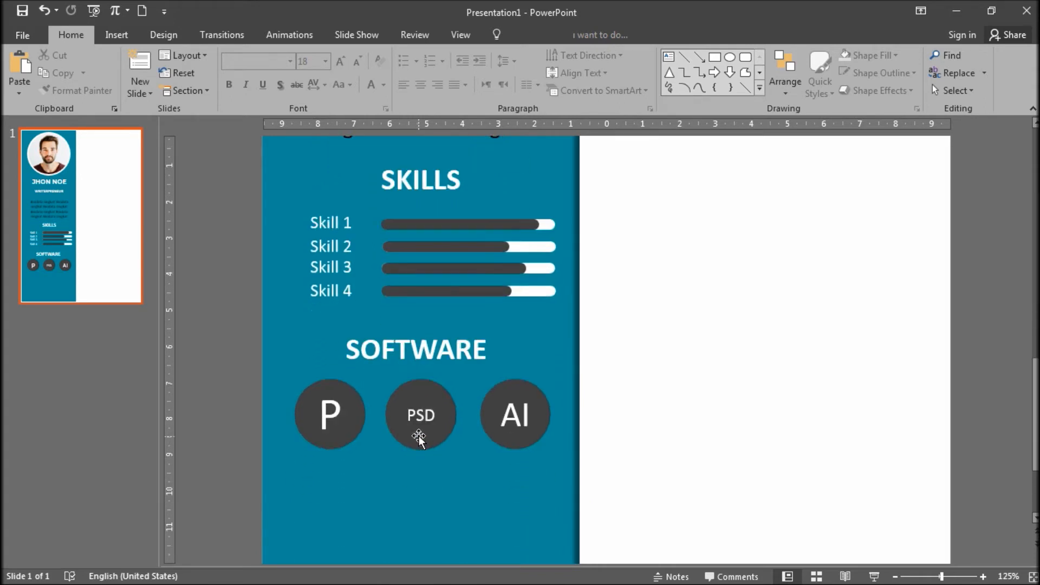
pyautogui.click(474, 274)
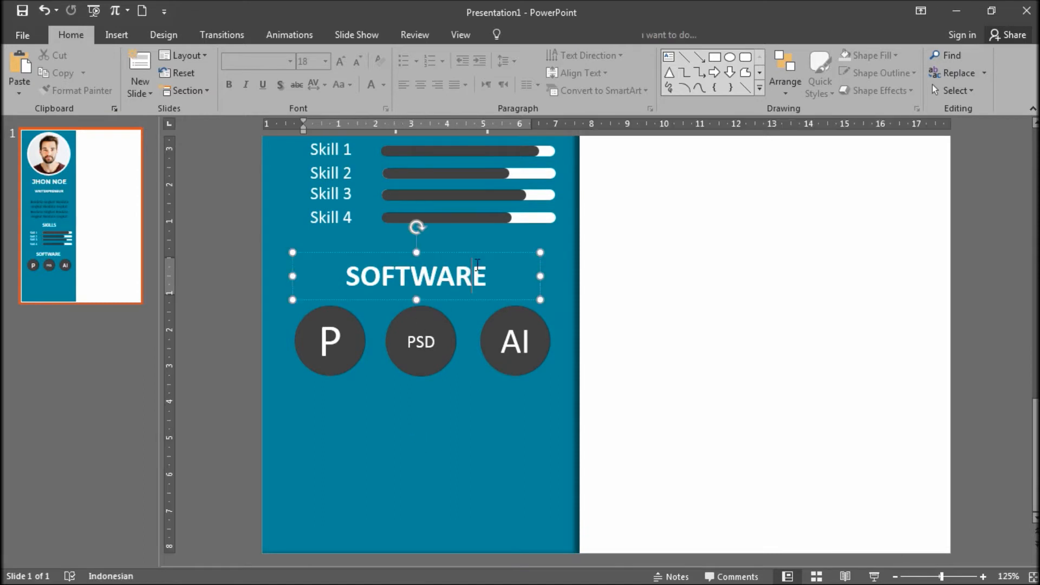
pyautogui.click(468, 252)
pyautogui.hotkey('ctrl', 'd')
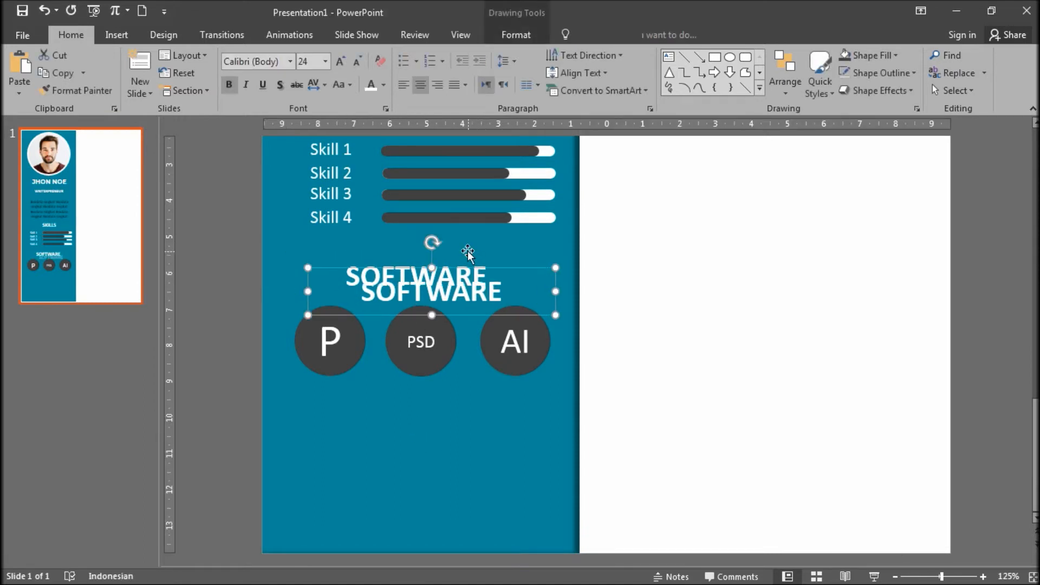
pyautogui.moveTo(495, 273); pyautogui.dragTo(472, 404)
pyautogui.hotkey('ctrl', 'Right')
pyautogui.hotkey('ctrl', 'Right')
pyautogui.hotkey('ctrl', 'Right')
pyautogui.hotkey('ctrl', 'Right')
pyautogui.hotkey('ctrl', 'Right')
pyautogui.hotkey('ctrl', 'Right')
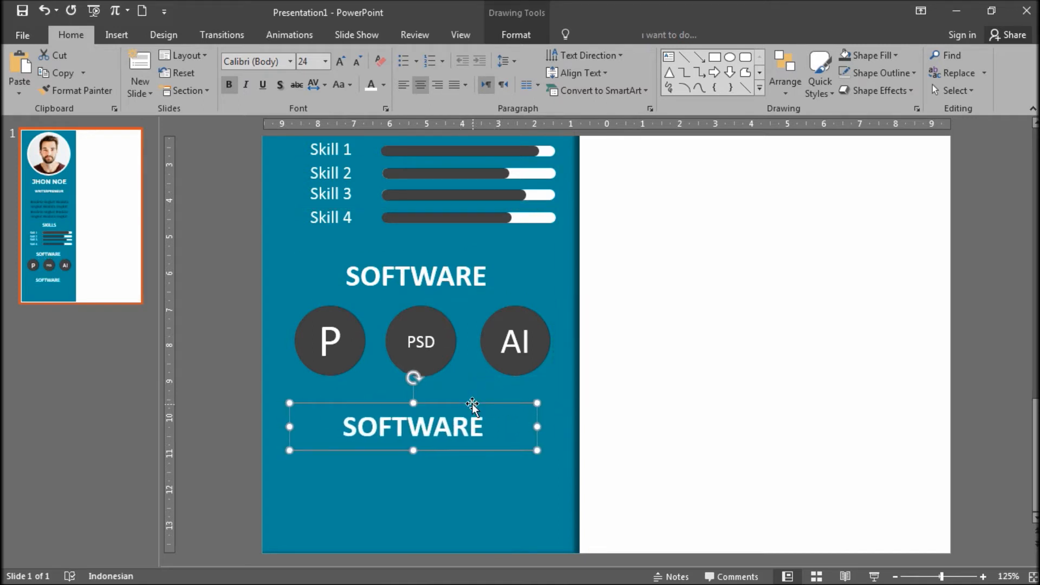
pyautogui.hotkey('ctrl', 'Right')
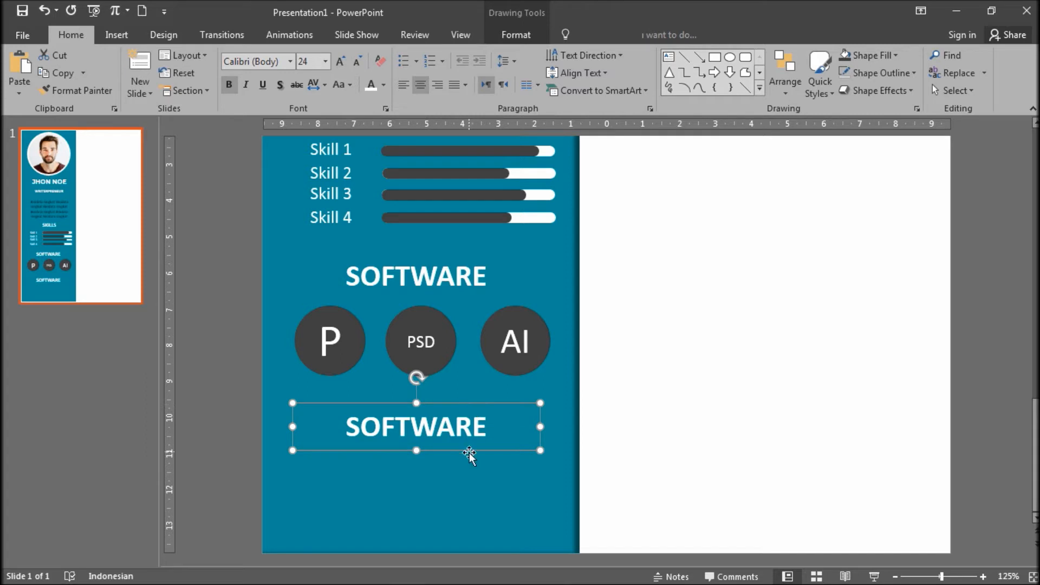
# - Replace the copied heading's text with "LANGUAGES" in uppercase
pyautogui.doubleClick(471, 428)
pyautogui.write('languages')
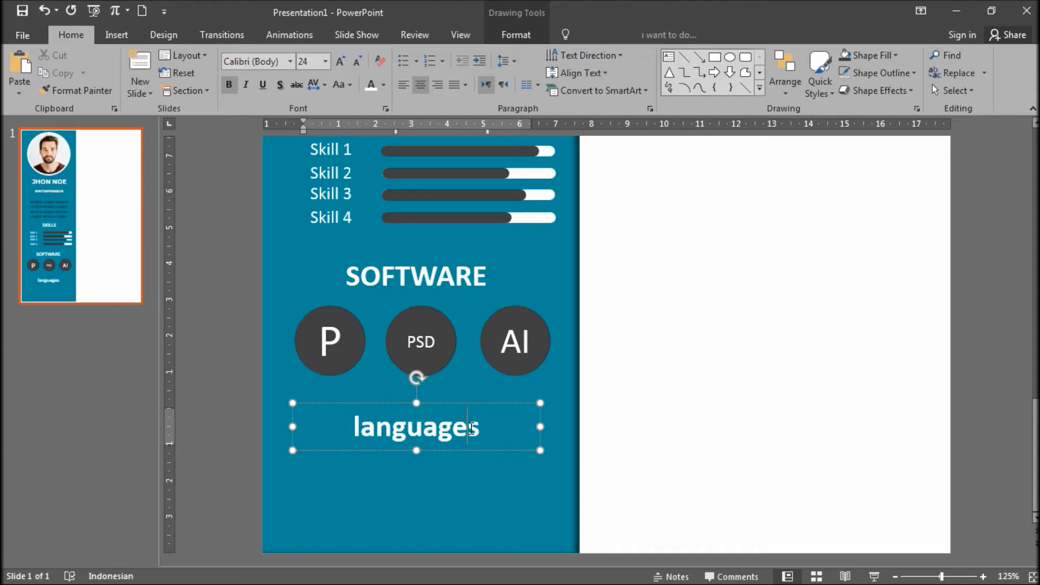
pyautogui.hotkey('shift', 'F3')
pyautogui.hotkey('shift', 'F3')
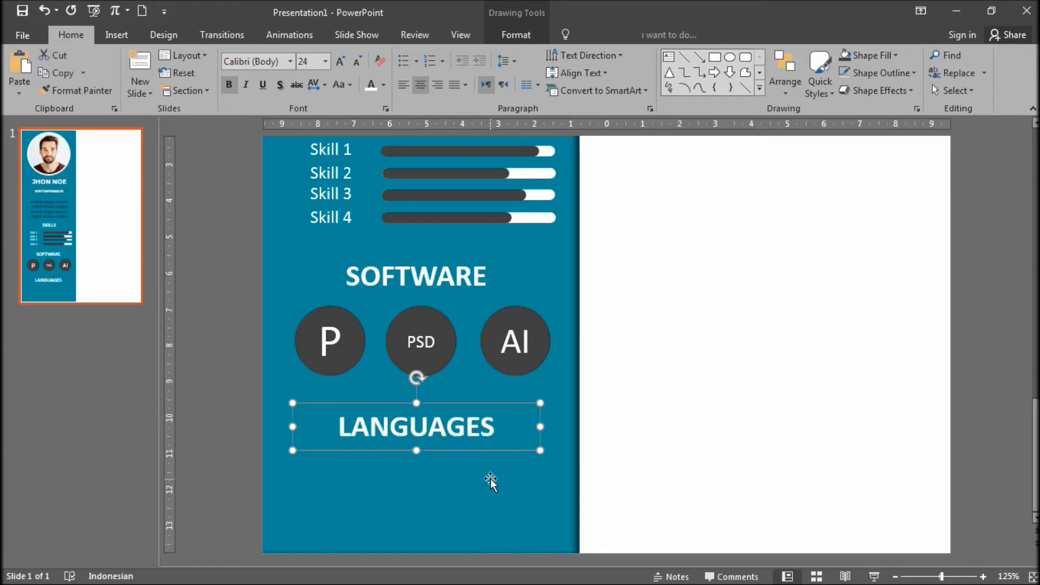
pyautogui.click(489, 479)
pyautogui.scroll(-5, 491, 481)
pyautogui.scroll(-3, 491, 481)
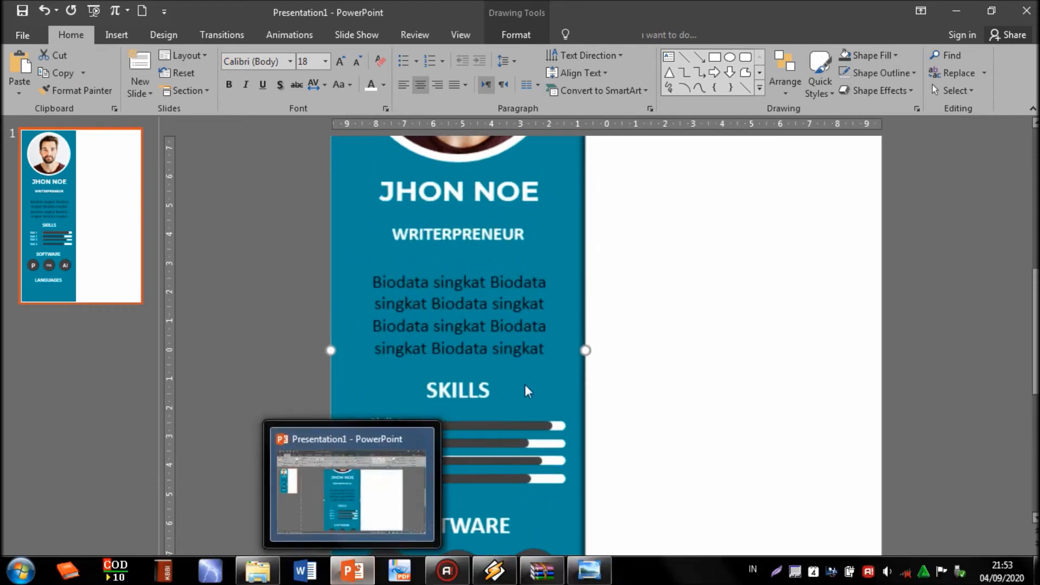
pyautogui.click(524, 387)
pyautogui.scroll(-3, 525, 386)
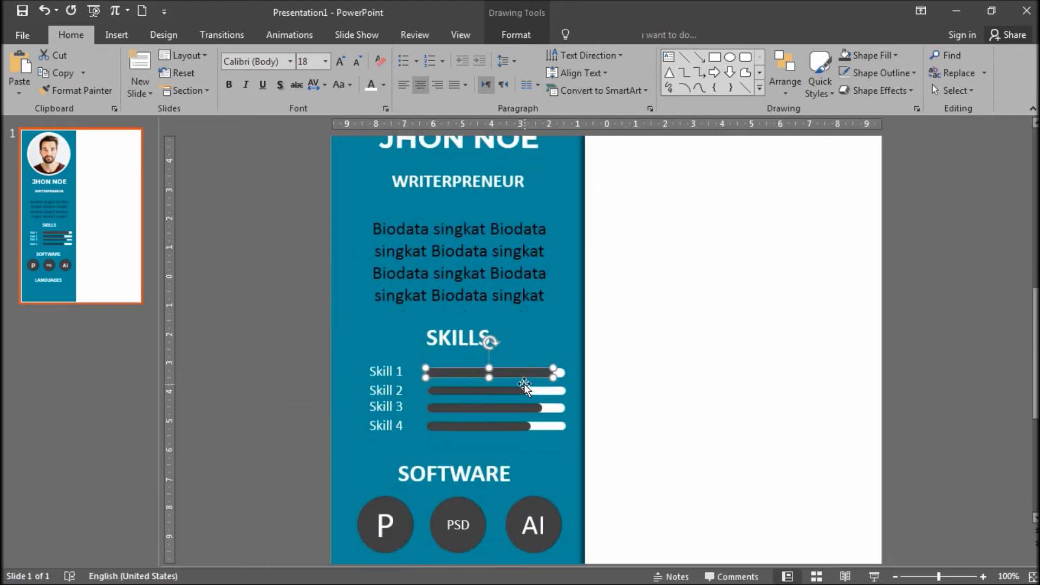
pyautogui.scroll(-1, 525, 387)
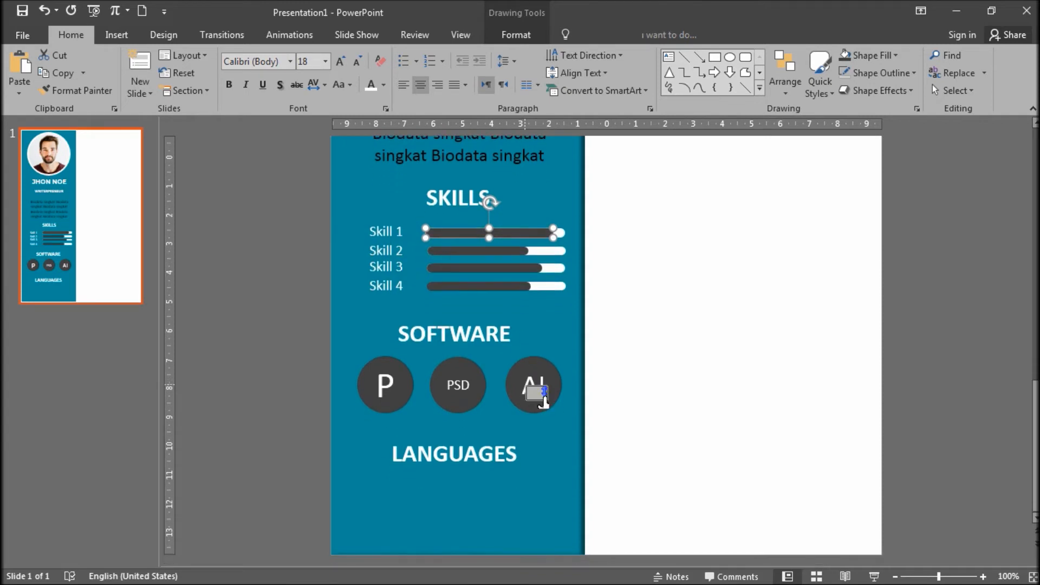
pyautogui.click(119, 37)
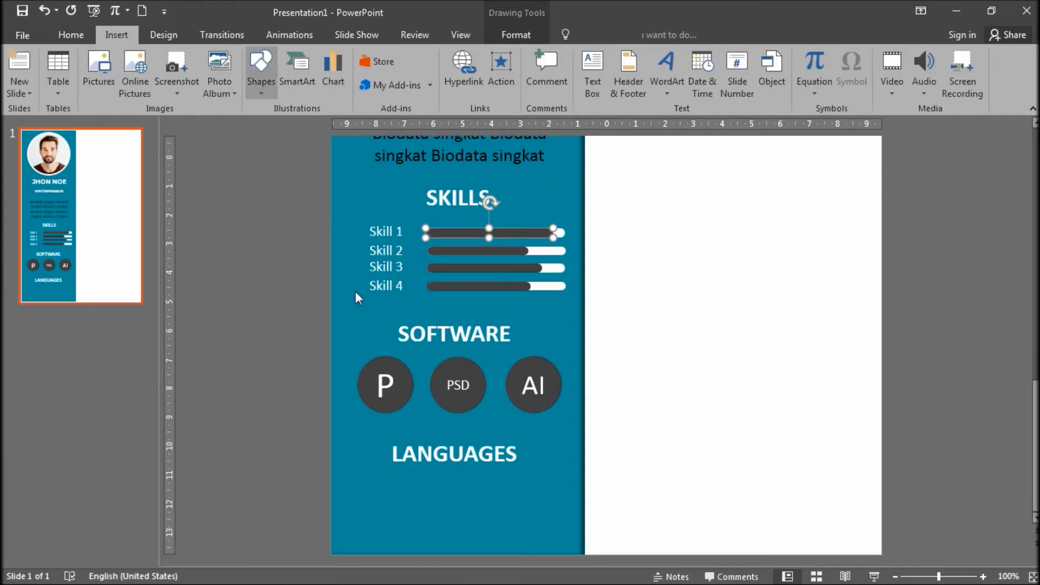
# - Duplicate the "P" software circle below the LANGUAGES heading and delete the letter inside the copy
pyautogui.moveTo(390, 362); pyautogui.dragTo(404, 514)
pyautogui.scroll(5, 469, 499)
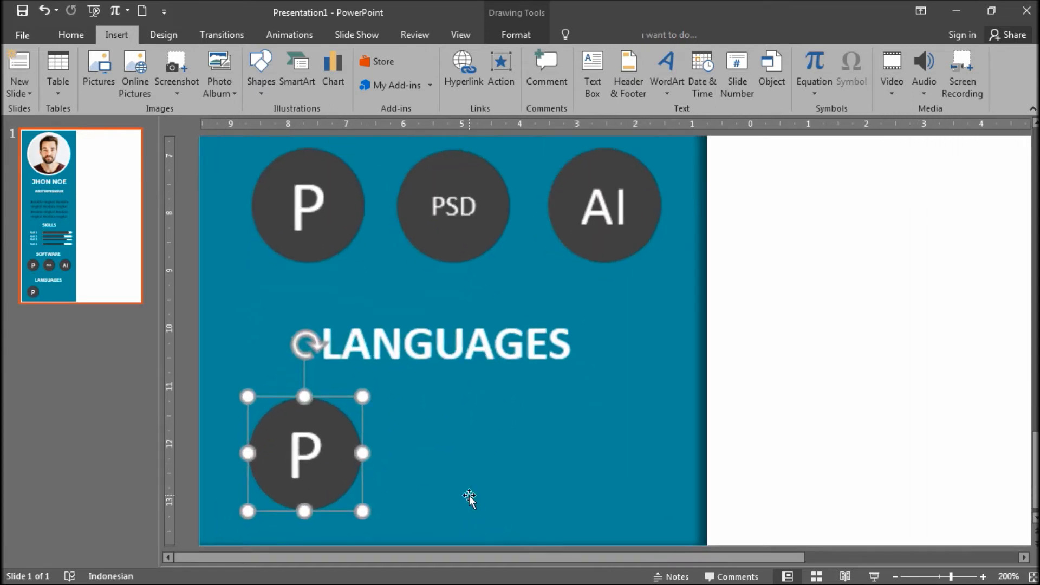
pyautogui.doubleClick(306, 453)
pyautogui.press('BackSpace')
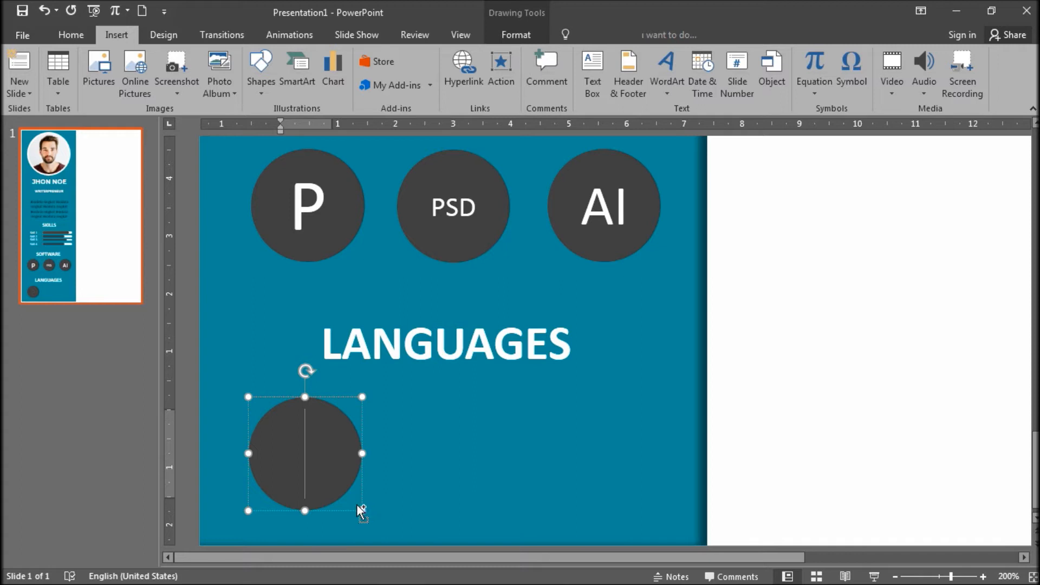
pyautogui.press('Escape')
pyautogui.press('Escape')
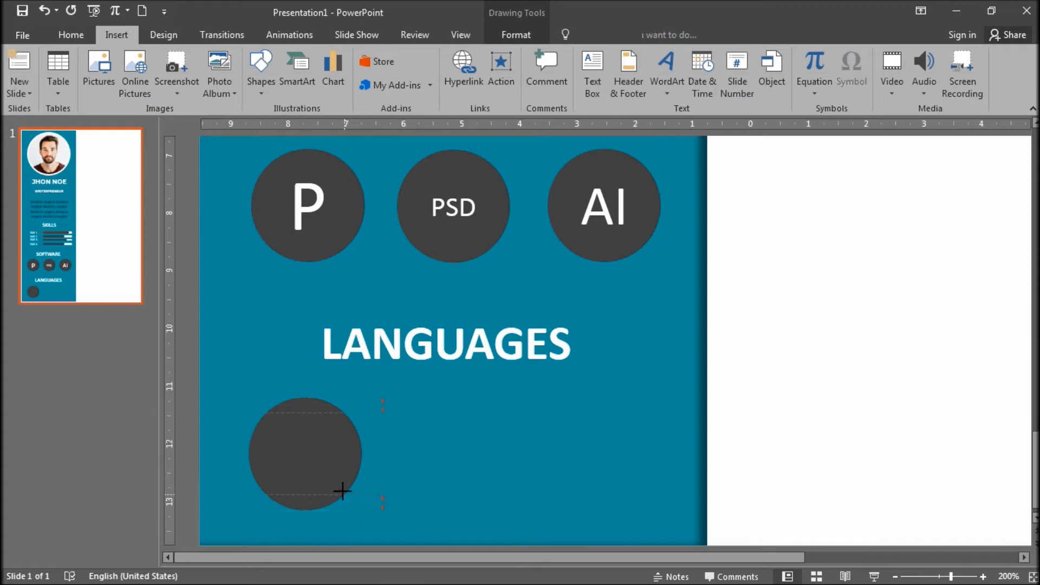
# - Shrink the empty circle under LANGUAGES around its centre to about 1.2 cm in diameter
pyautogui.moveTo(339, 489); pyautogui.dragTo(339, 491)
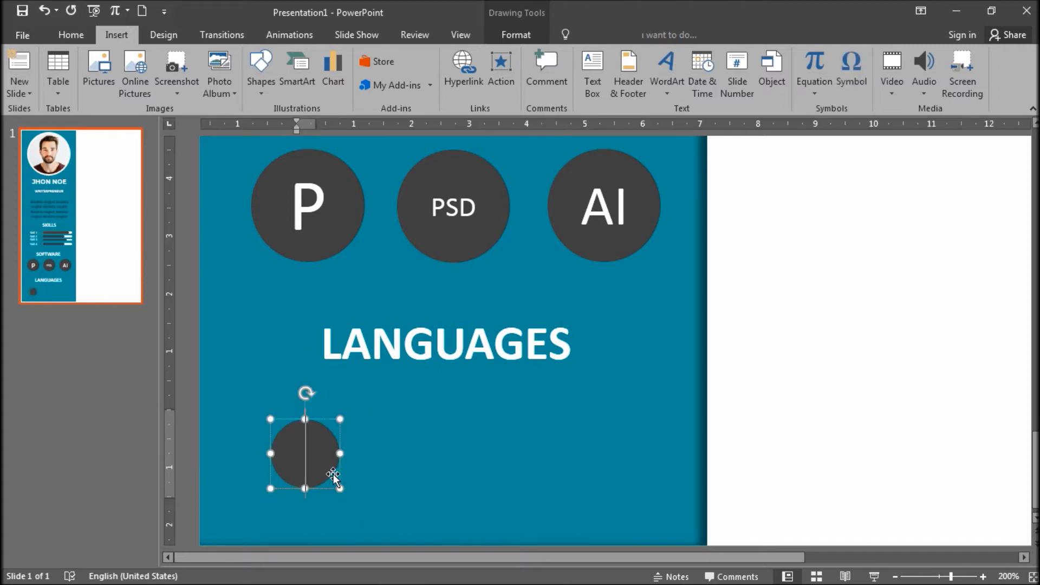
pyautogui.press('Escape')
pyautogui.press('Escape')
# - Duplicate the small circle to form an evenly spaced row of four just below the LANGUAGES heading
pyautogui.click(318, 451)
pyautogui.moveTo(318, 451); pyautogui.dragTo(434, 222)
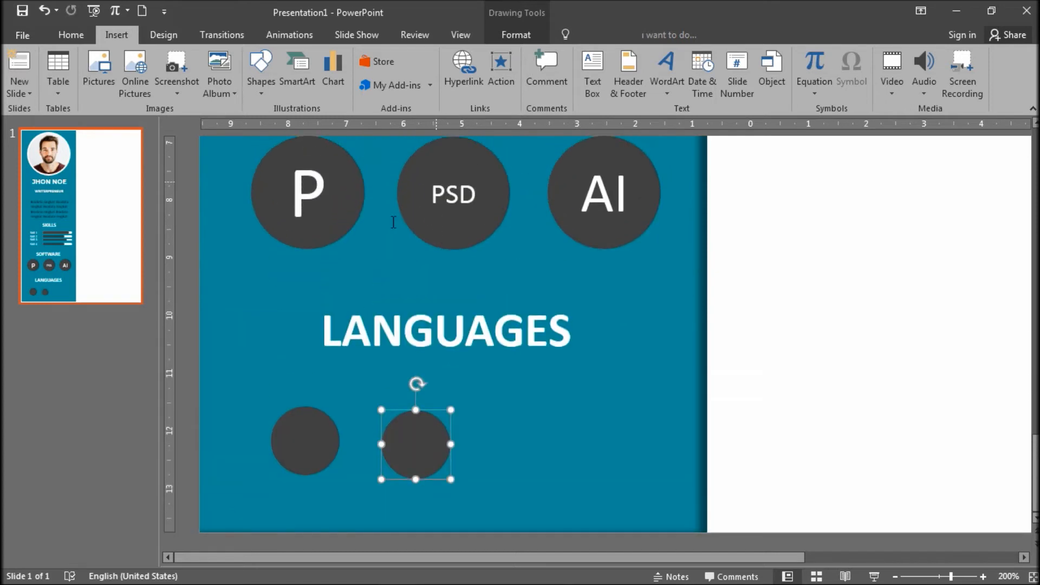
pyautogui.moveTo(313, 425); pyautogui.dragTo(309, 394)
pyautogui.moveTo(426, 450); pyautogui.dragTo(406, 413)
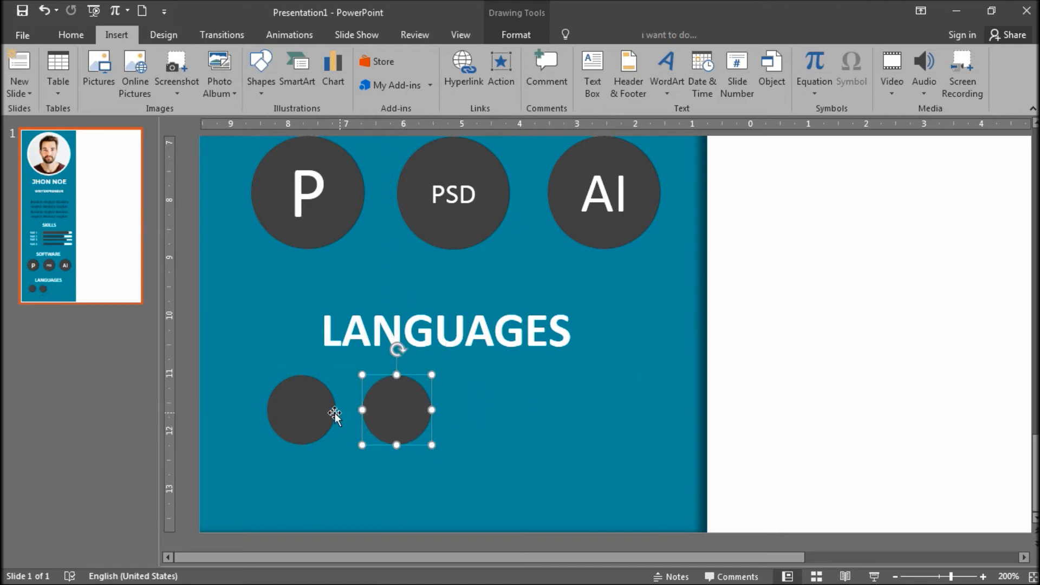
pyautogui.keyDown('shift'); pyautogui.click(301, 415); pyautogui.keyUp('shift')
pyautogui.moveTo(302, 415); pyautogui.dragTo(492, 431)
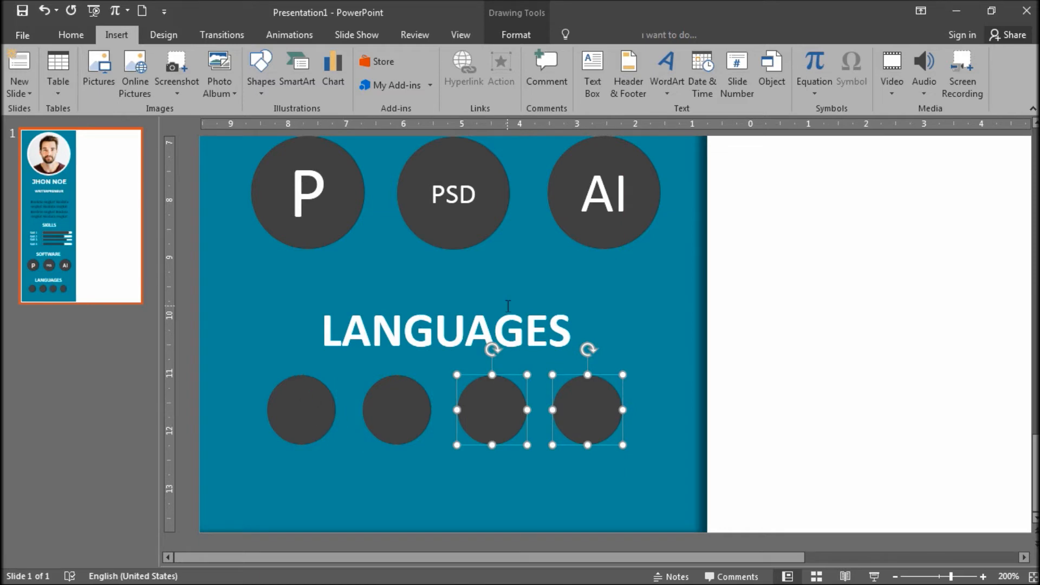
# - Duplicate the "Skill 4" label and move the copy directly below the first language circle
pyautogui.scroll(3, 508, 306)
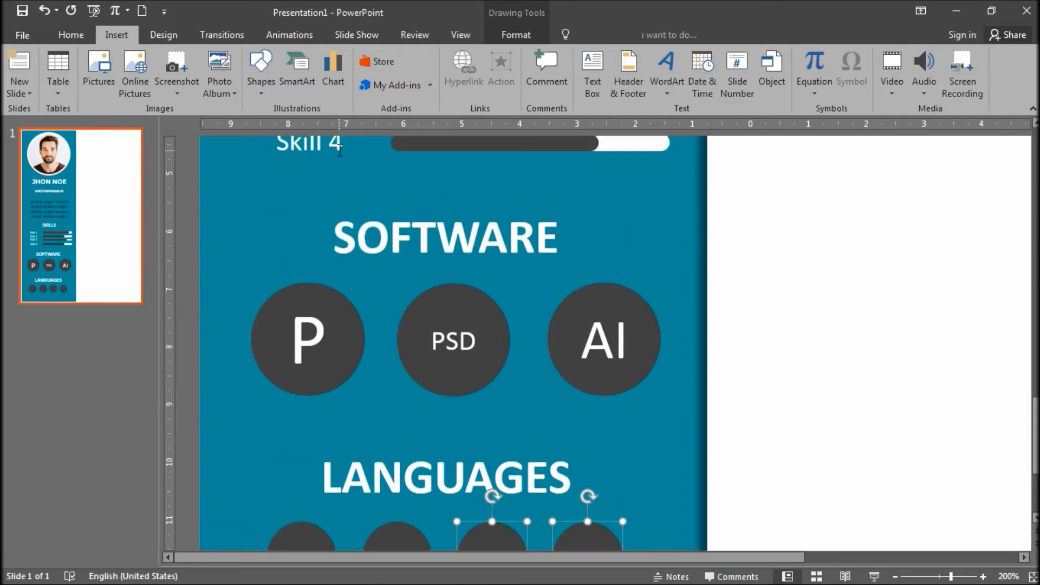
pyautogui.click(339, 150)
pyautogui.scroll(4, 340, 150)
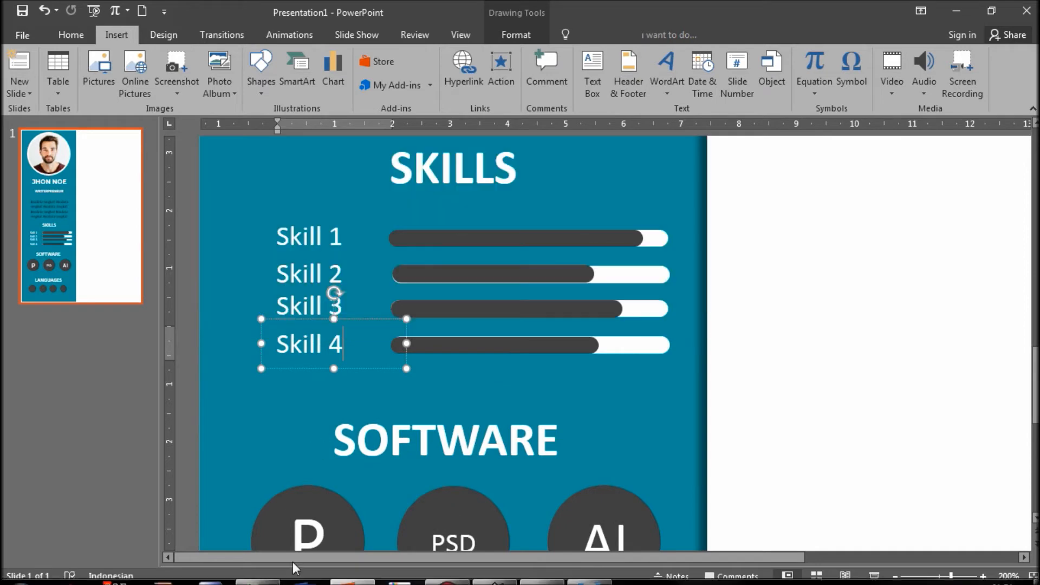
pyautogui.click(360, 320)
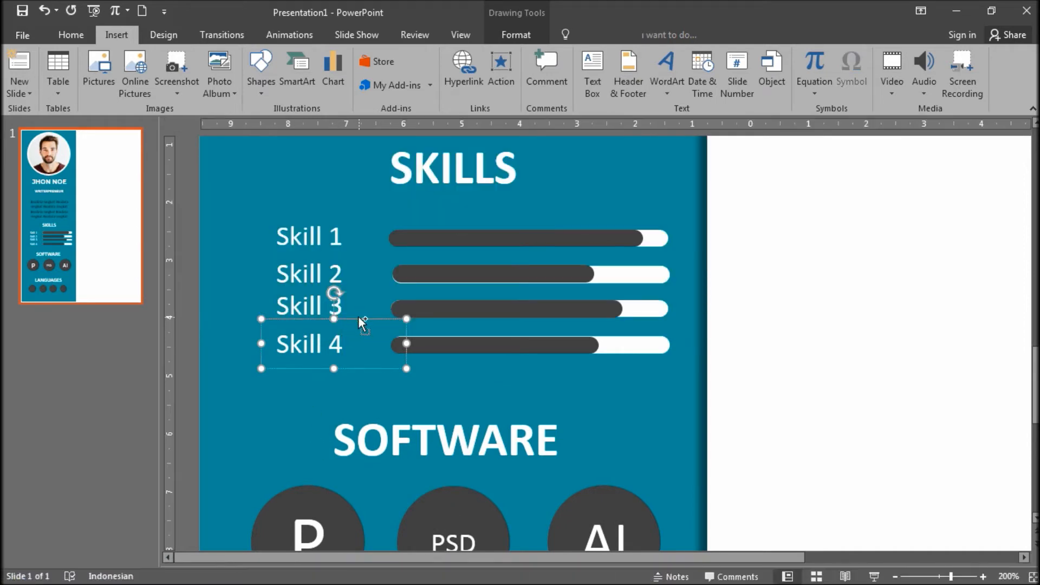
pyautogui.hotkey('ctrl', 'd')
pyautogui.scroll(-1, 359, 317)
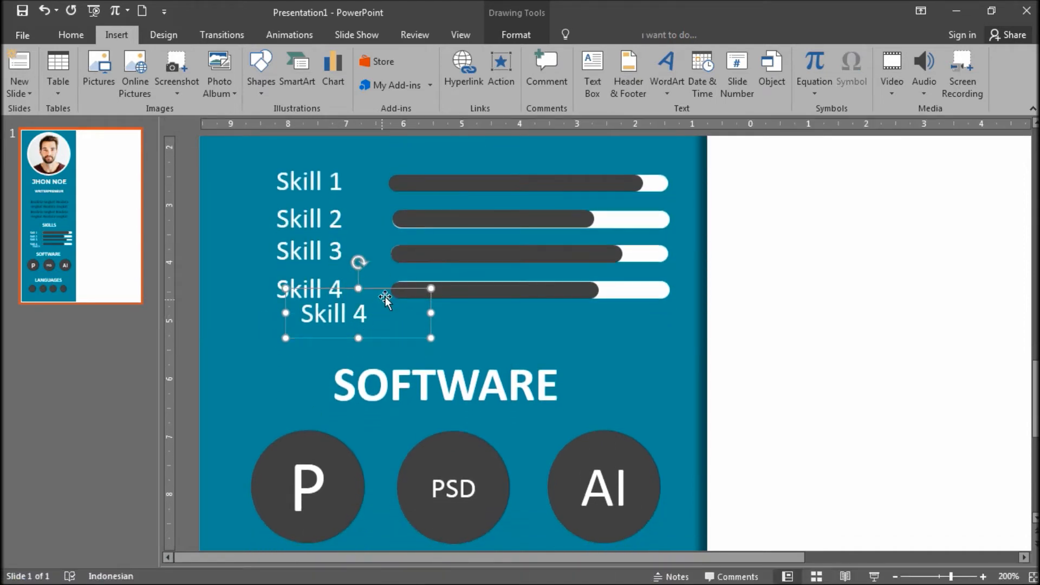
pyautogui.moveTo(396, 290); pyautogui.dragTo(399, 375)
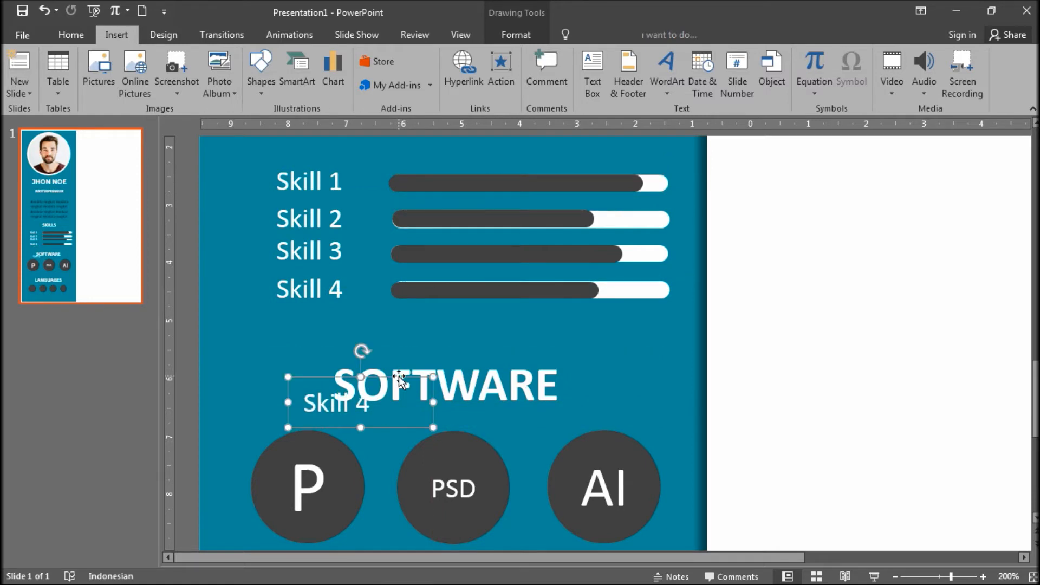
pyautogui.moveTo(398, 379); pyautogui.dragTo(396, 432)
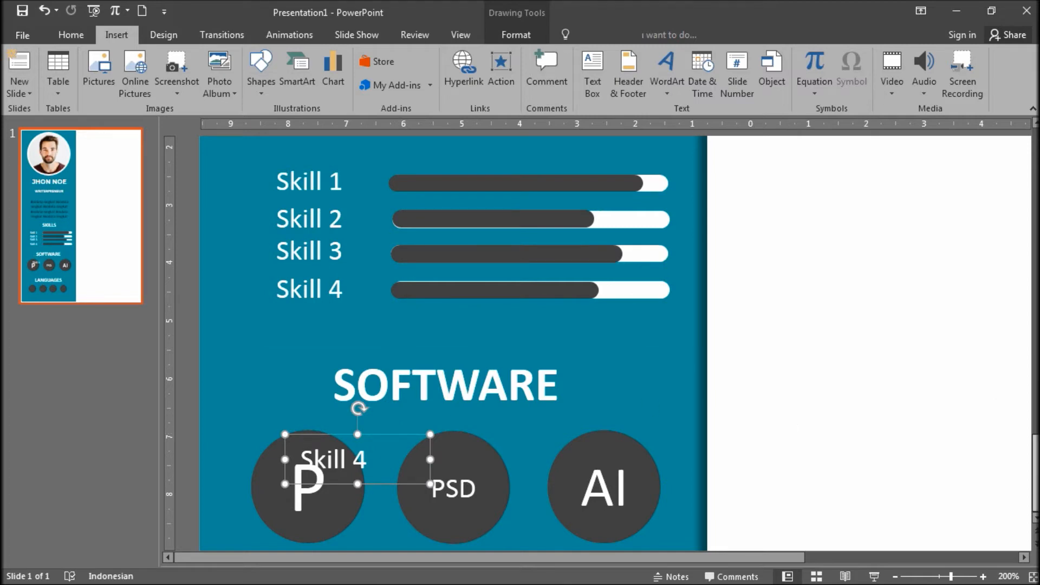
pyautogui.scroll(-5, 358, 408)
pyautogui.moveTo(414, 186); pyautogui.dragTo(382, 440)
# - Change the label under the first language circle to "Indonesia" in one size smaller, centred text and centre it below the circle
pyautogui.tripleClick(304, 475)
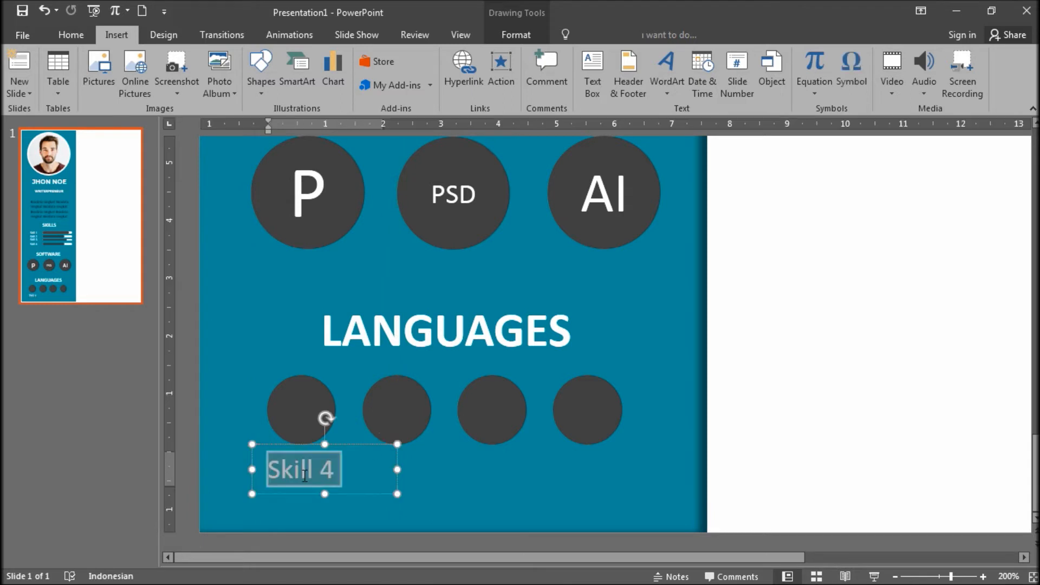
pyautogui.write('Ind')
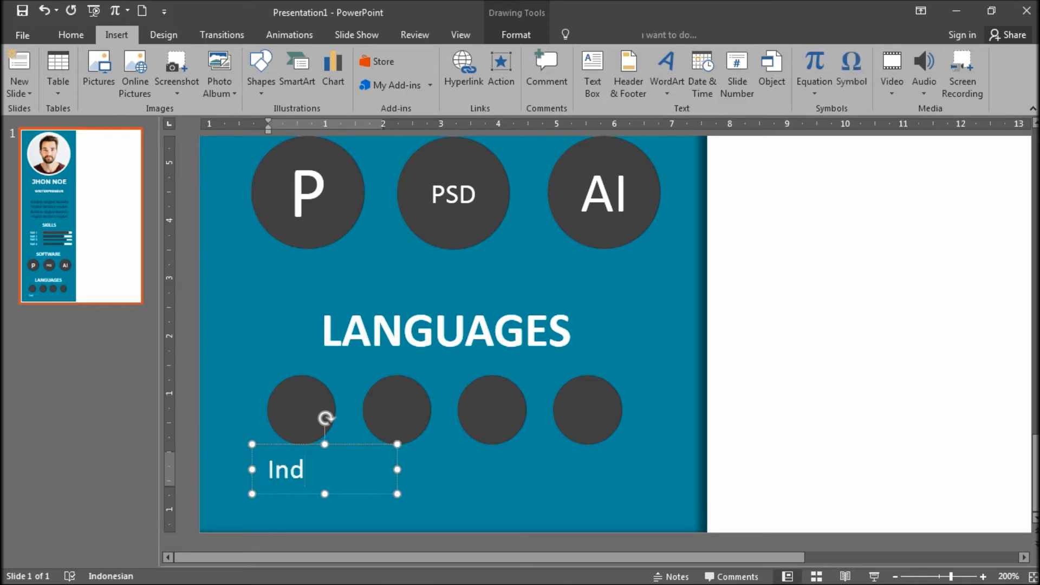
pyautogui.write('onesia')
pyautogui.hotkey('ctrl', 'a')
pyautogui.press('ctrl+shift+less')
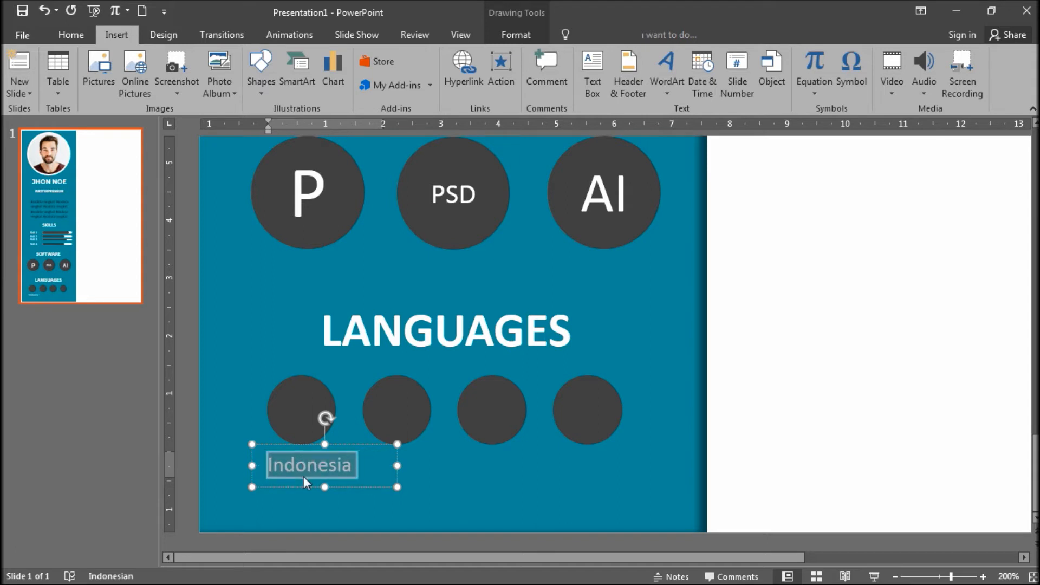
pyautogui.hotkey('ctrl', 'e')
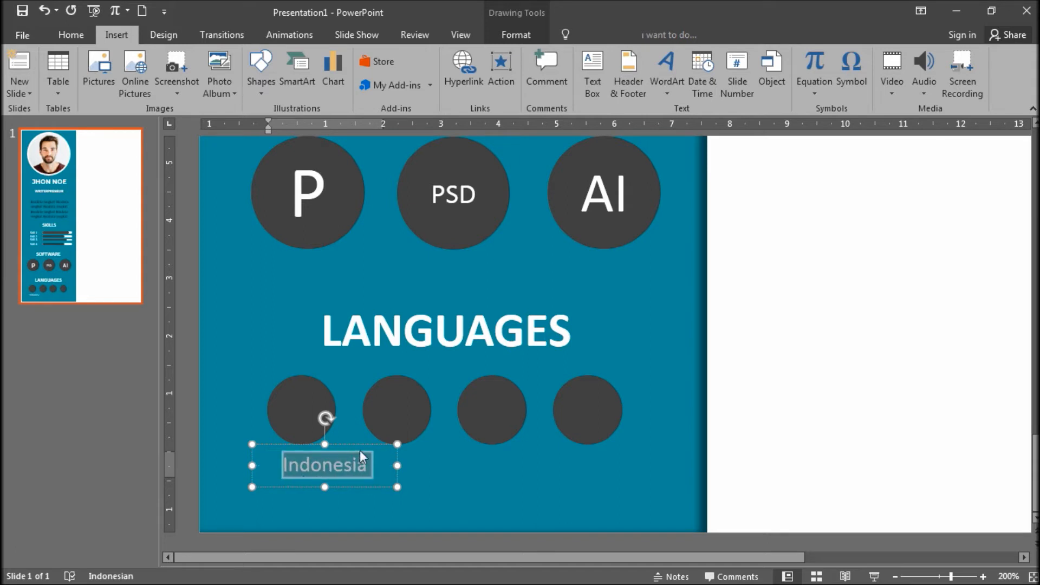
pyautogui.moveTo(362, 444); pyautogui.dragTo(340, 442)
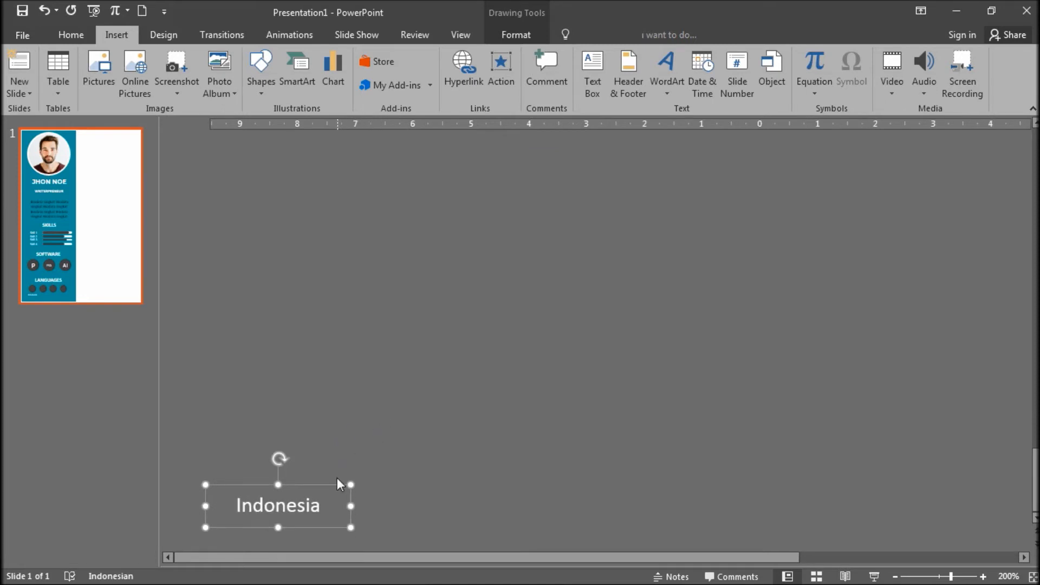
pyautogui.hotkey('ctrl', 'z')
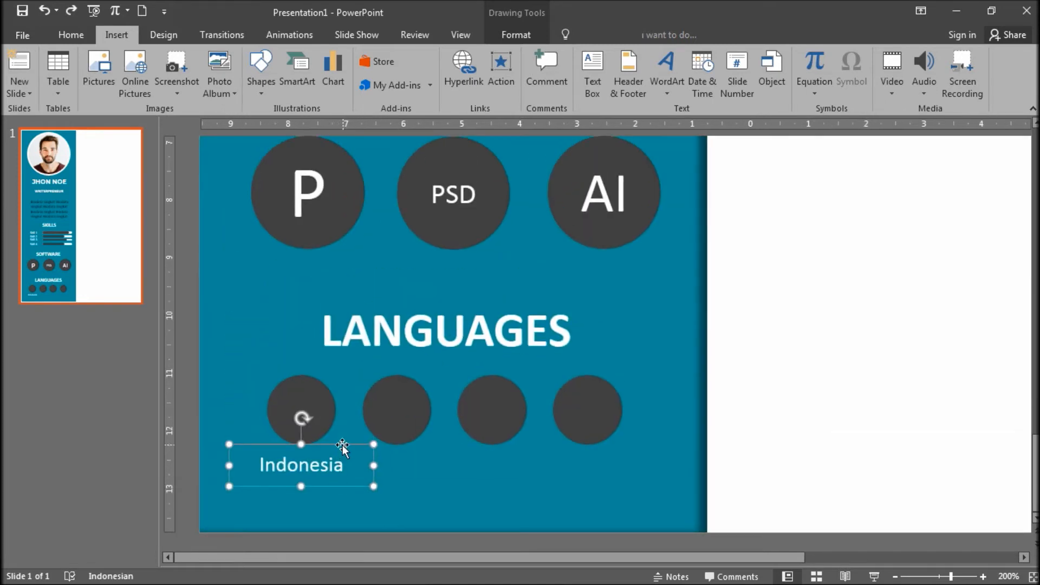
# - Duplicate the "Indonesia" label directly below the second language circle and change the copy's text to "English"
pyautogui.hotkey('ctrl', 'v')
pyautogui.moveTo(364, 470); pyautogui.dragTo(433, 441)
pyautogui.hotkey('ctrl', 'a')
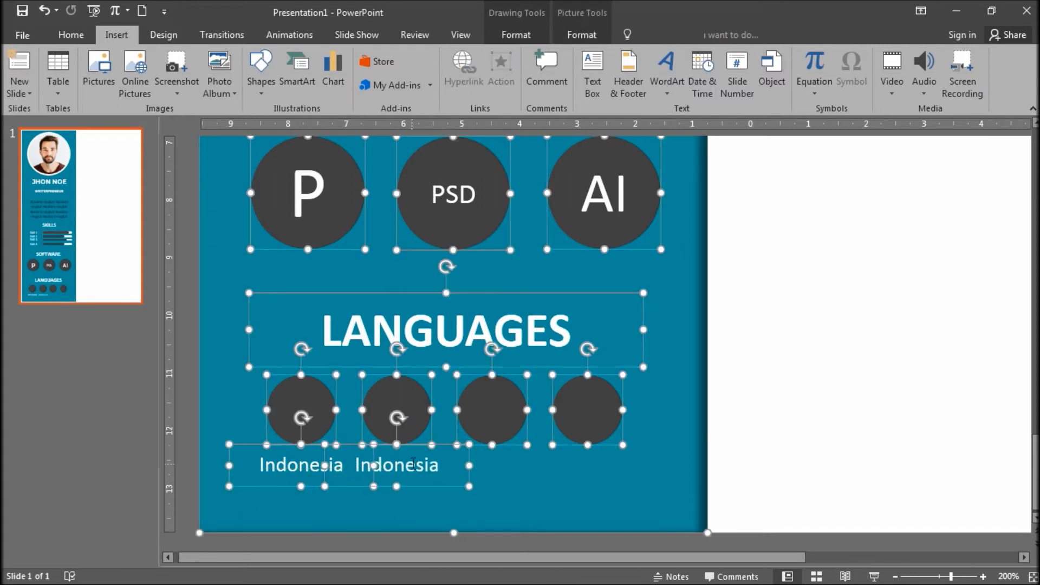
pyautogui.click(414, 464)
pyautogui.doubleClick(414, 464)
pyautogui.write('Eng')
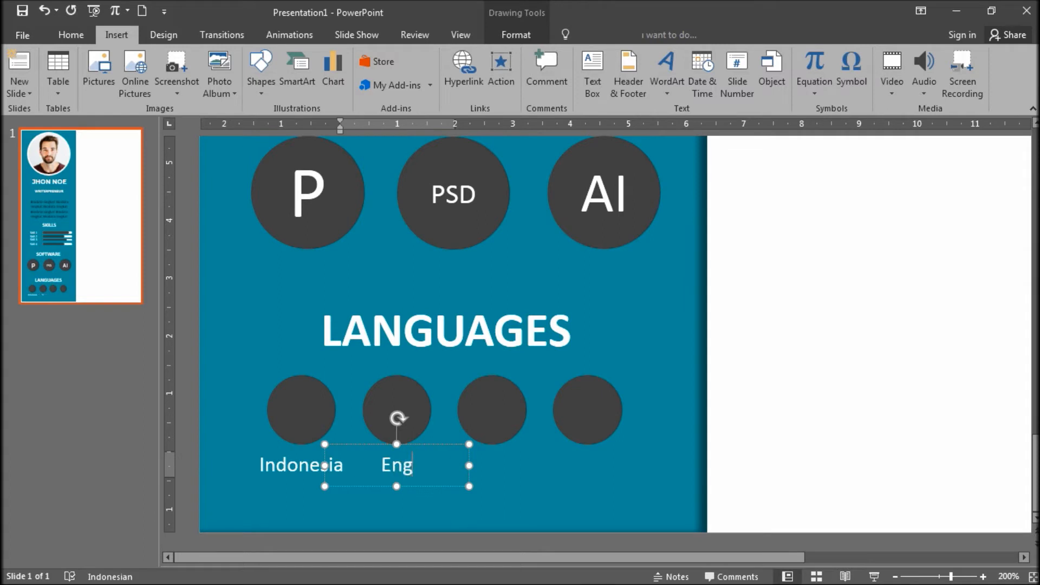
pyautogui.write('lish')
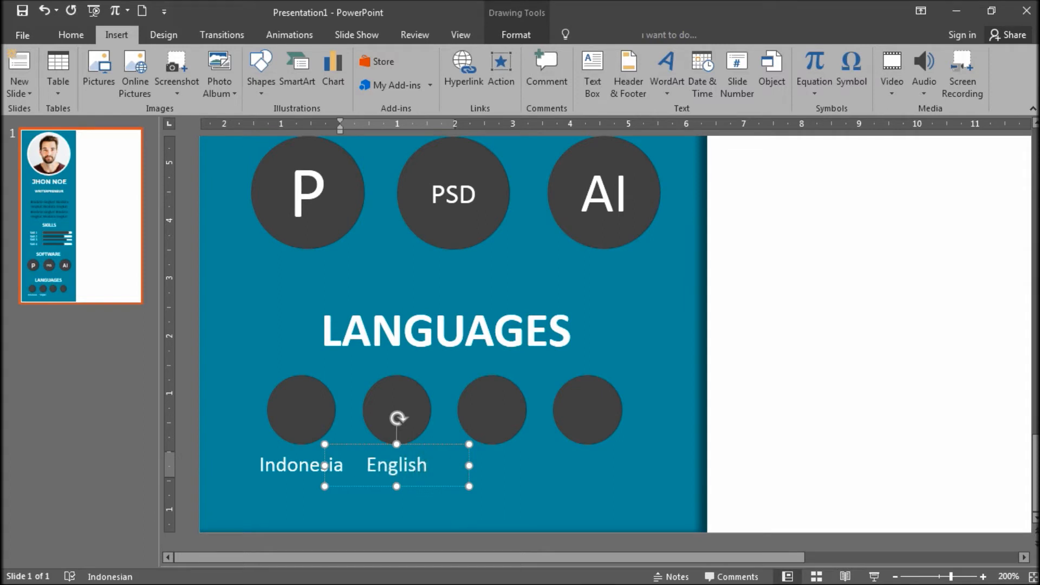
# - Duplicate the "English" label directly below the third language circle and change the copy's text to "Arabic"
pyautogui.click(431, 444)
pyautogui.moveTo(432, 444); pyautogui.dragTo(533, 447)
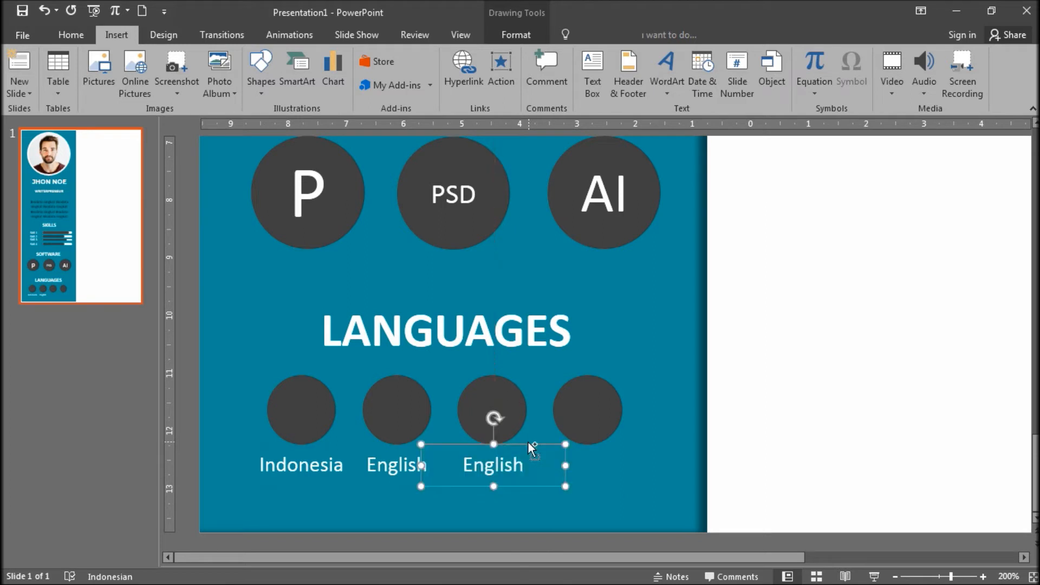
pyautogui.doubleClick(506, 462)
pyautogui.write('Arabic')
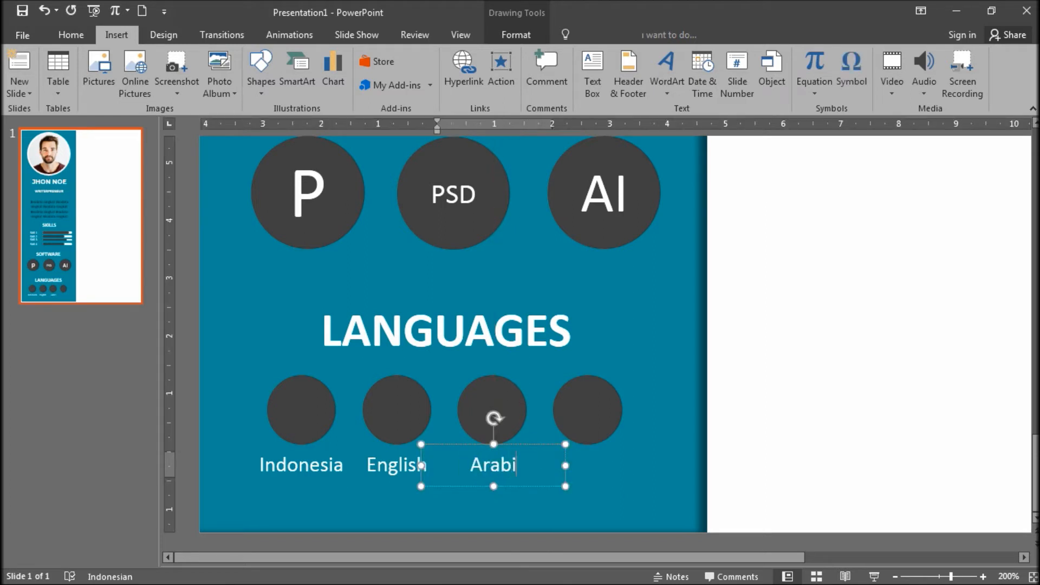
# - Place a copy of the "Arabic" label below the fourth language circle, keeping the original under the third
pyautogui.moveTo(550, 442); pyautogui.dragTo(647, 444)
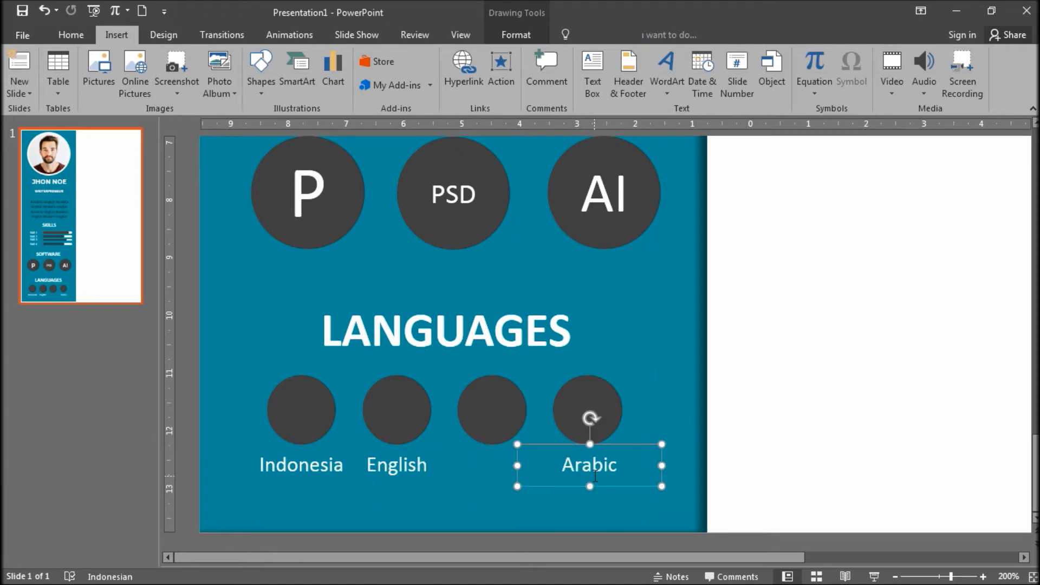
pyautogui.hotkey('ctrl', 'z')
pyautogui.moveTo(552, 449); pyautogui.dragTo(645, 454)
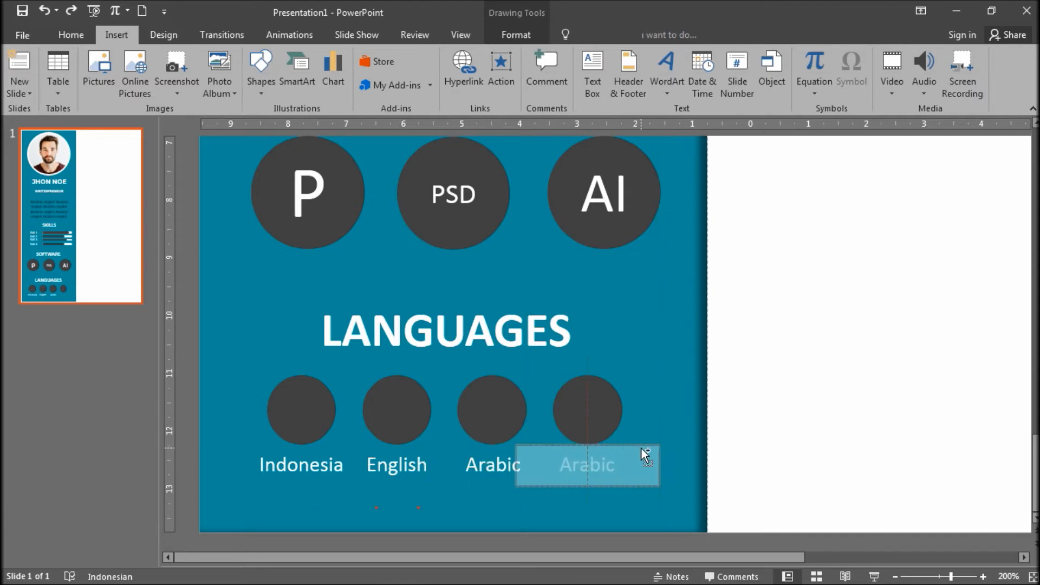
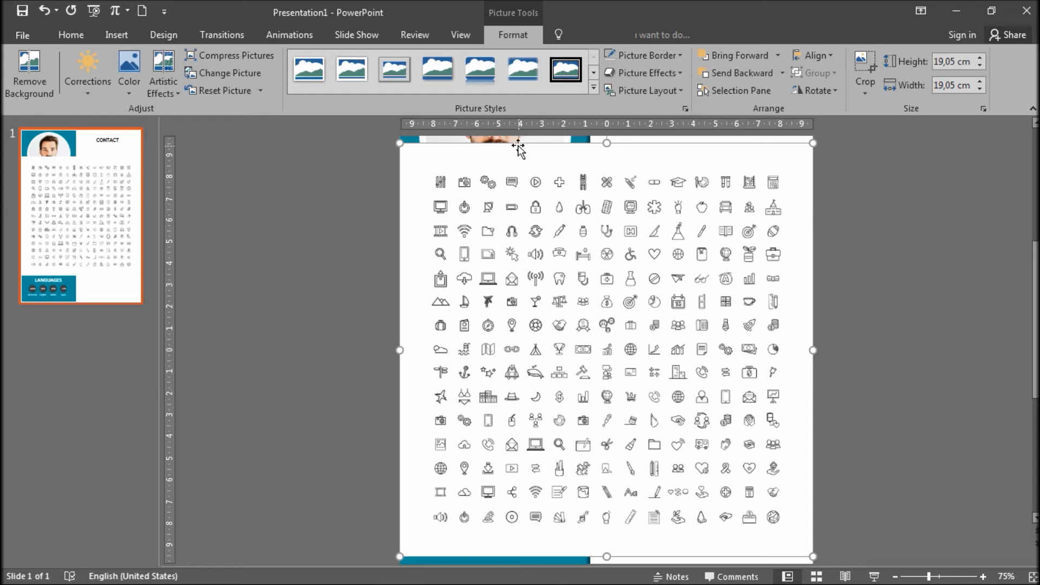
# - Crop the icon sheet picture to the globe icon in its first column, about 1.13 cm high and 1.52 cm wide
pyautogui.click(863, 70)
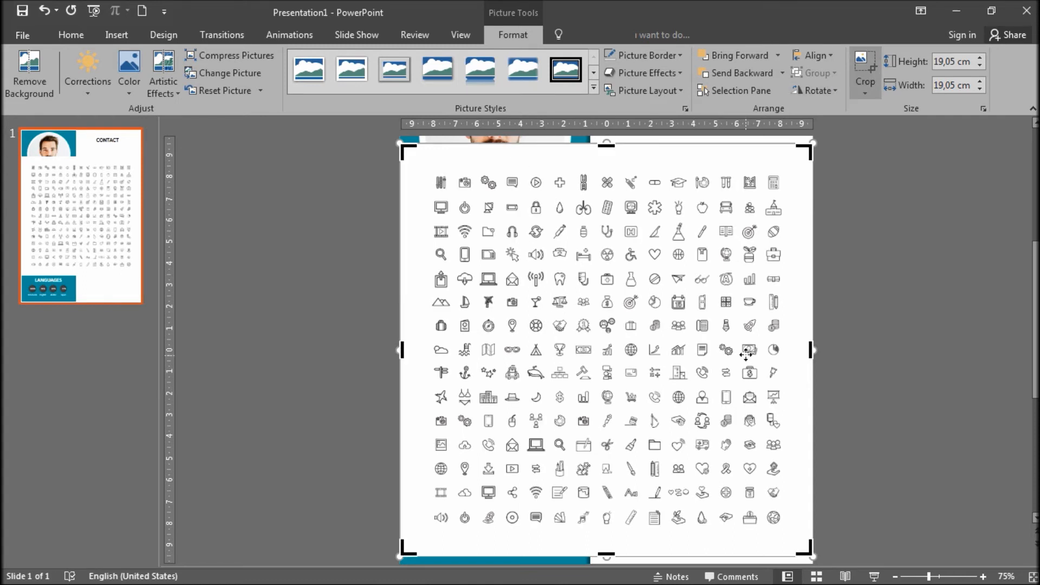
pyautogui.moveTo(811, 349); pyautogui.dragTo(457, 379)
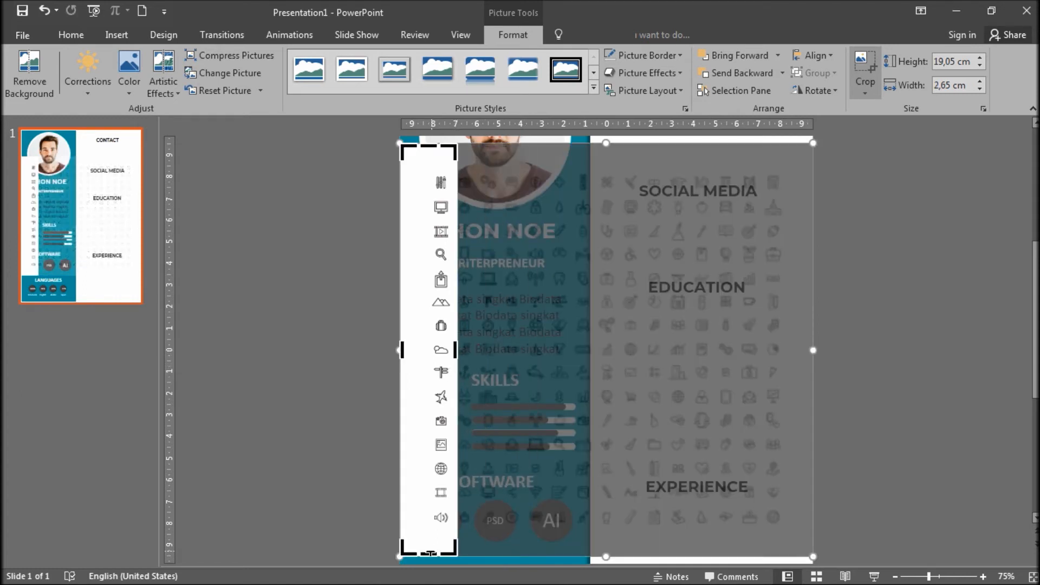
pyautogui.moveTo(430, 552); pyautogui.dragTo(437, 480)
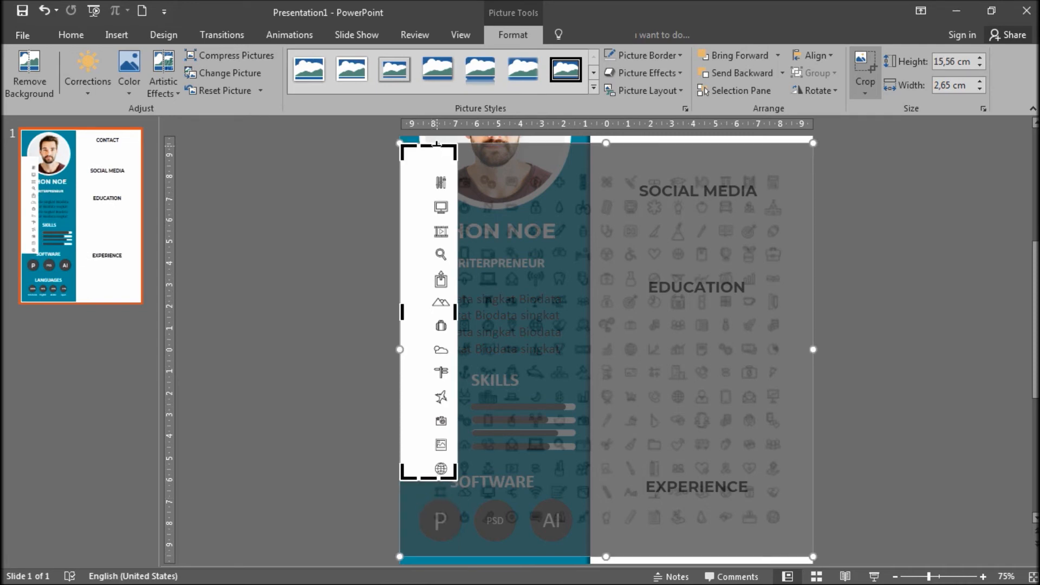
pyautogui.moveTo(432, 144); pyautogui.dragTo(425, 457)
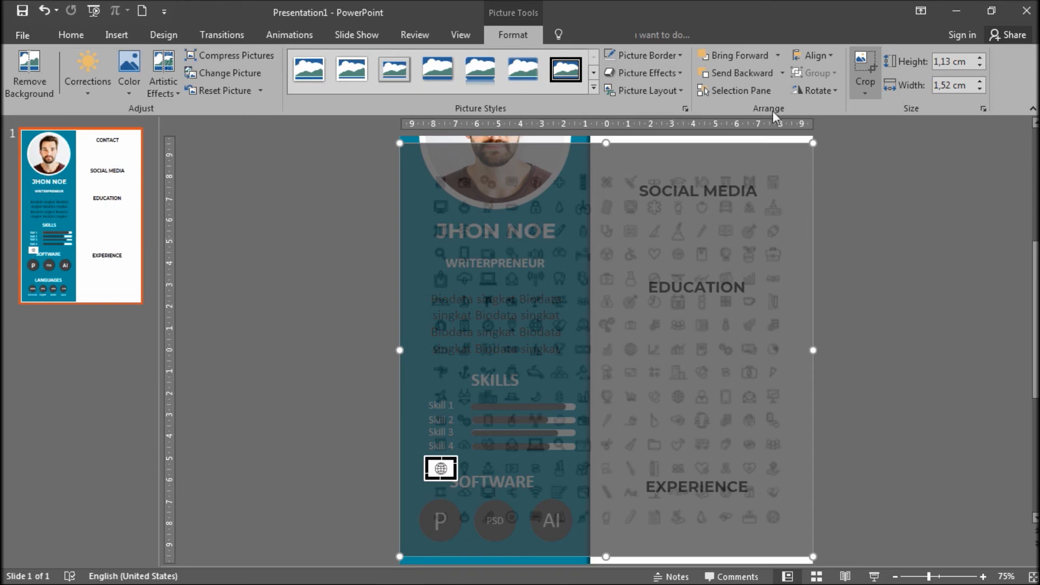
pyautogui.click(867, 64)
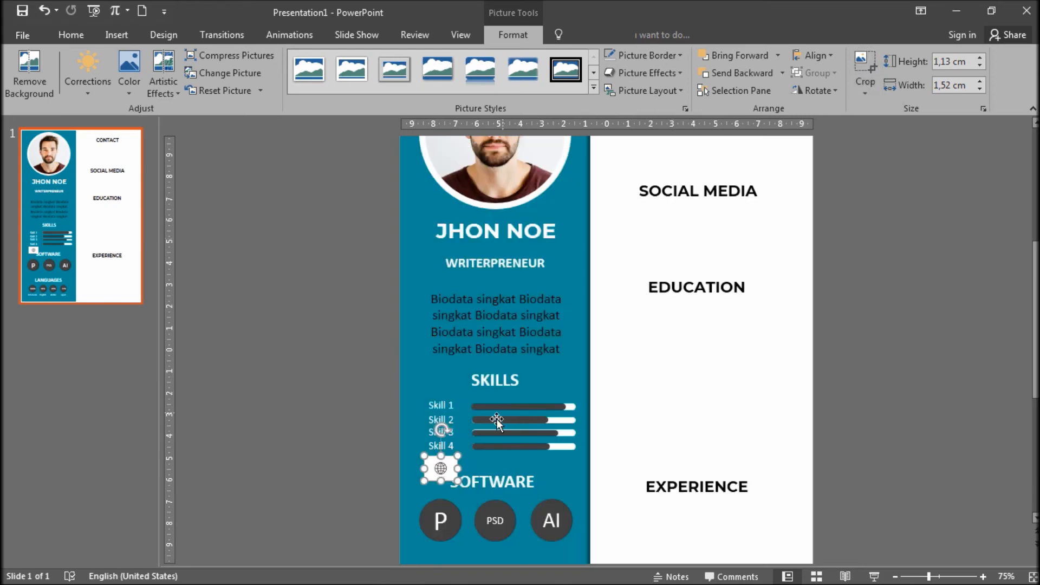
# - Move the cropped globe icon into the space between the CONTACT and SOCIAL MEDIA headings, left of centre
pyautogui.moveTo(440, 469); pyautogui.dragTo(648, 262)
pyautogui.scroll(1, 648, 262)
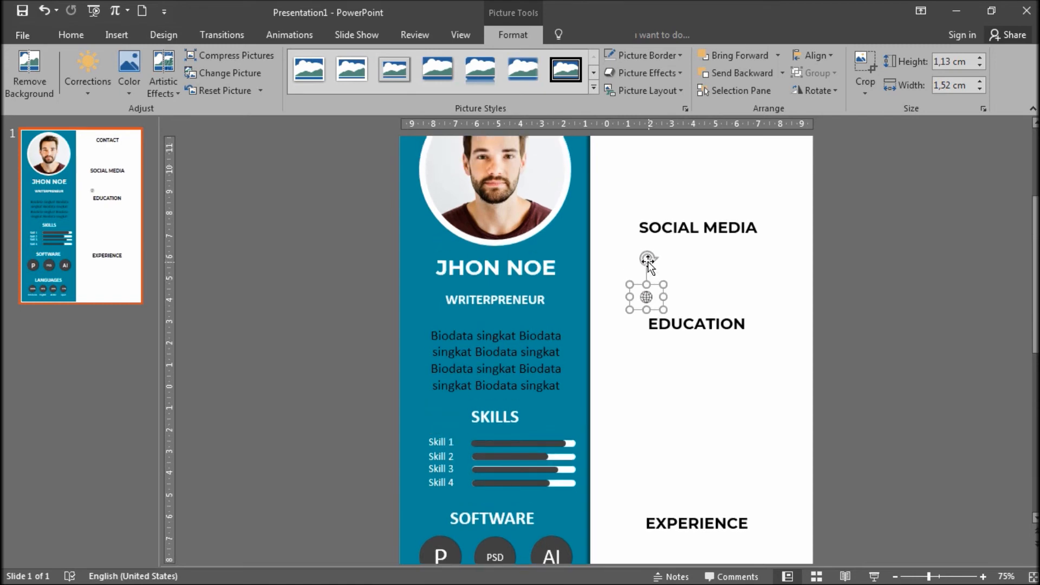
pyautogui.scroll(1, 648, 262)
pyautogui.moveTo(646, 328); pyautogui.dragTo(647, 218)
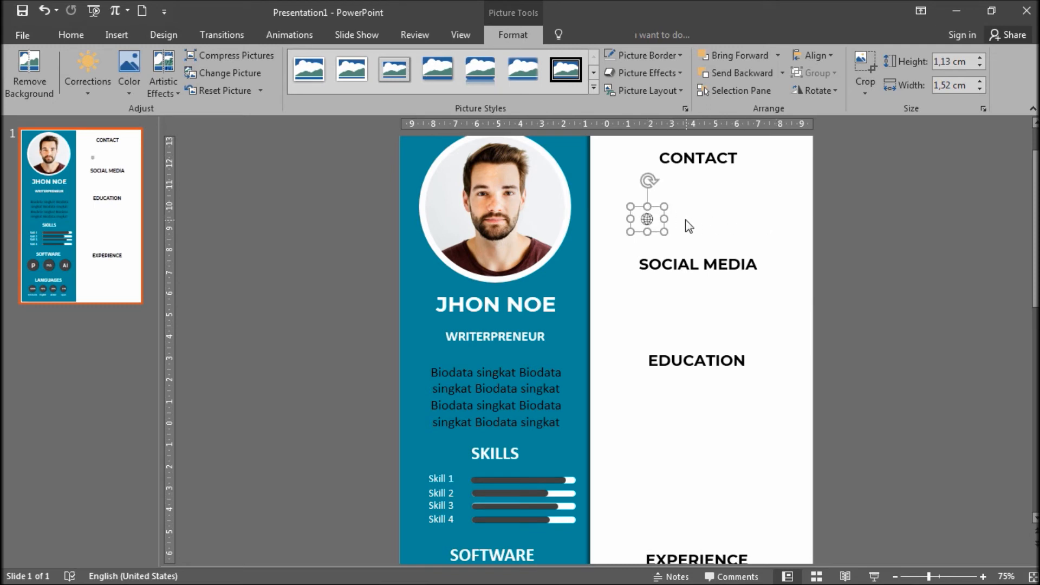
# - Duplicate the "WRITERPRENEUR" text beside the globe icon under CONTACT and colour the copy's text black
pyautogui.click(515, 342)
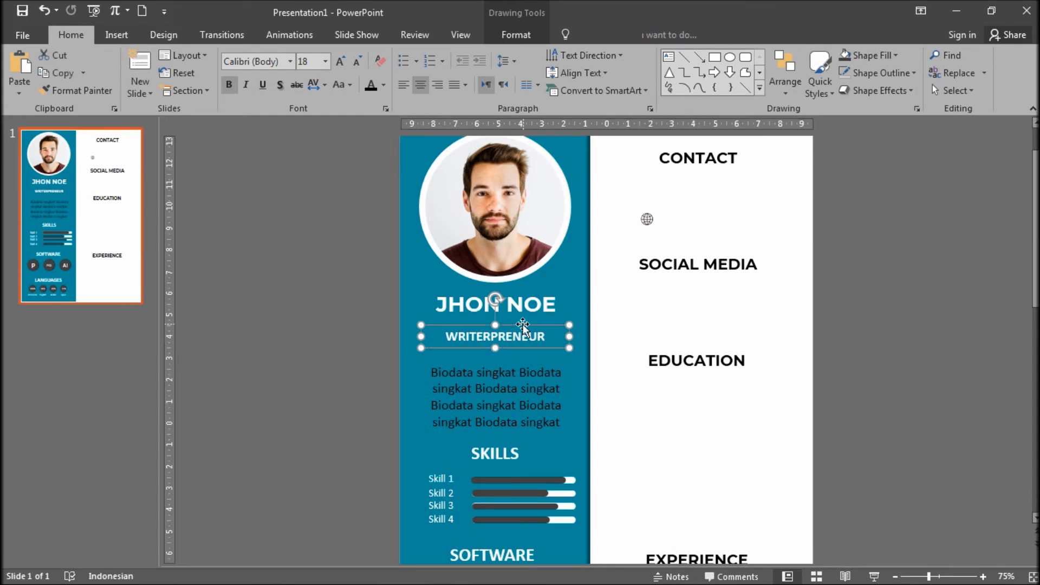
pyautogui.moveTo(528, 331); pyautogui.dragTo(732, 204)
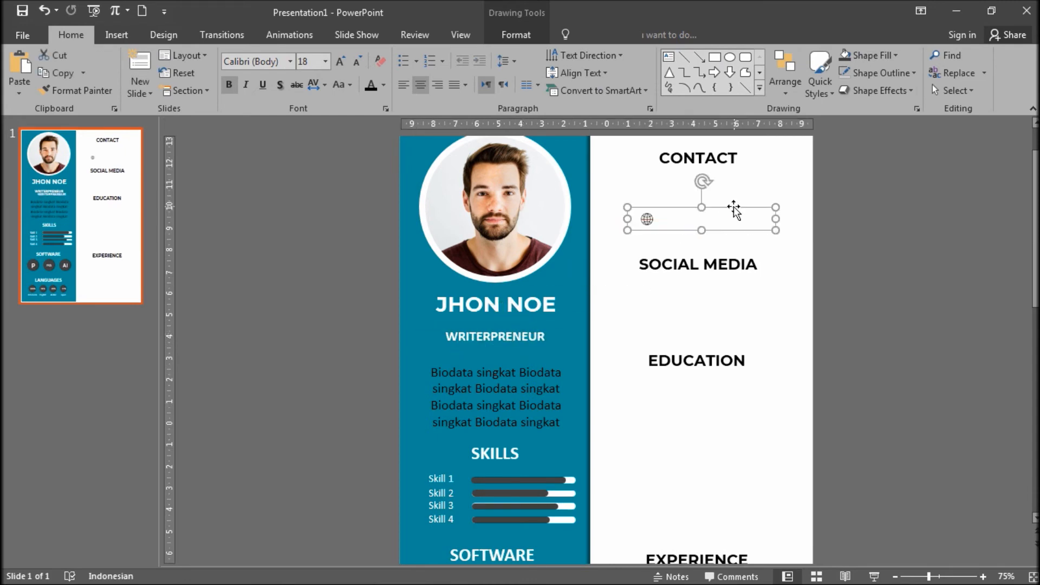
pyautogui.click(374, 84)
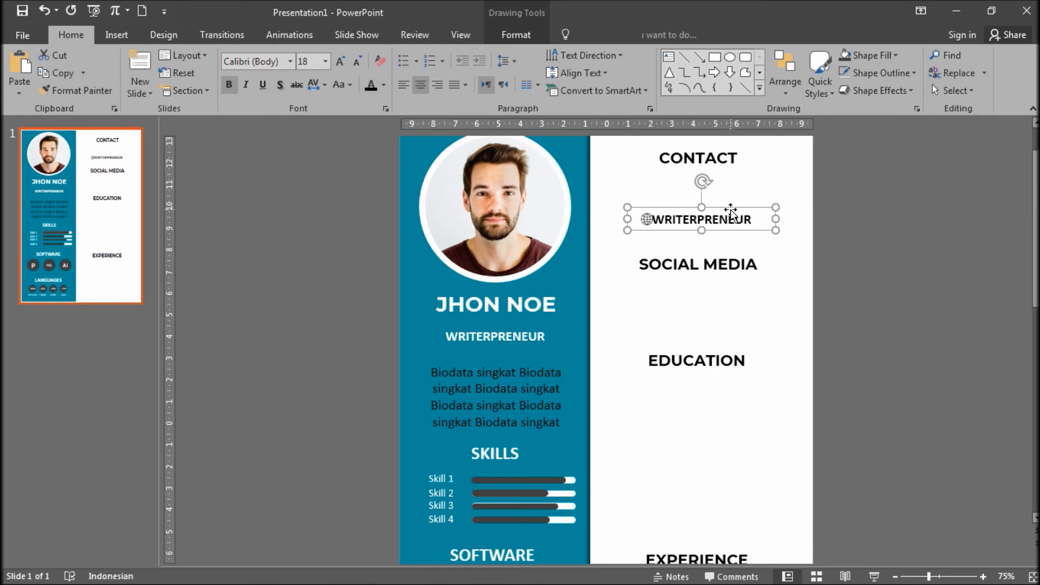
pyautogui.moveTo(733, 210); pyautogui.dragTo(736, 212)
# - Replace the copied text beside the globe icon with "Gudangppt.com", remove its bold formatting and align it with the icon
pyautogui.doubleClick(738, 225)
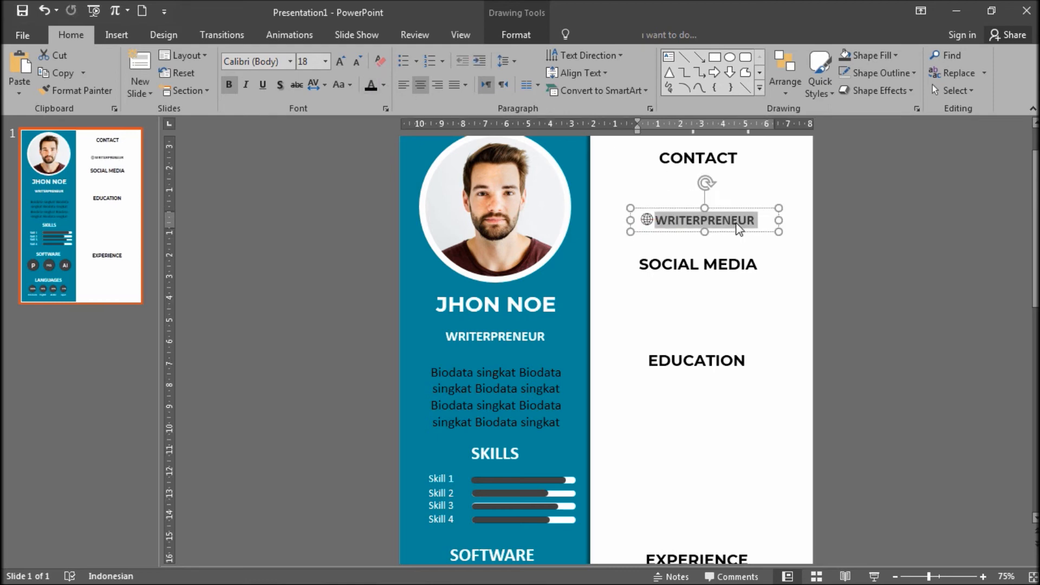
pyautogui.write('g')
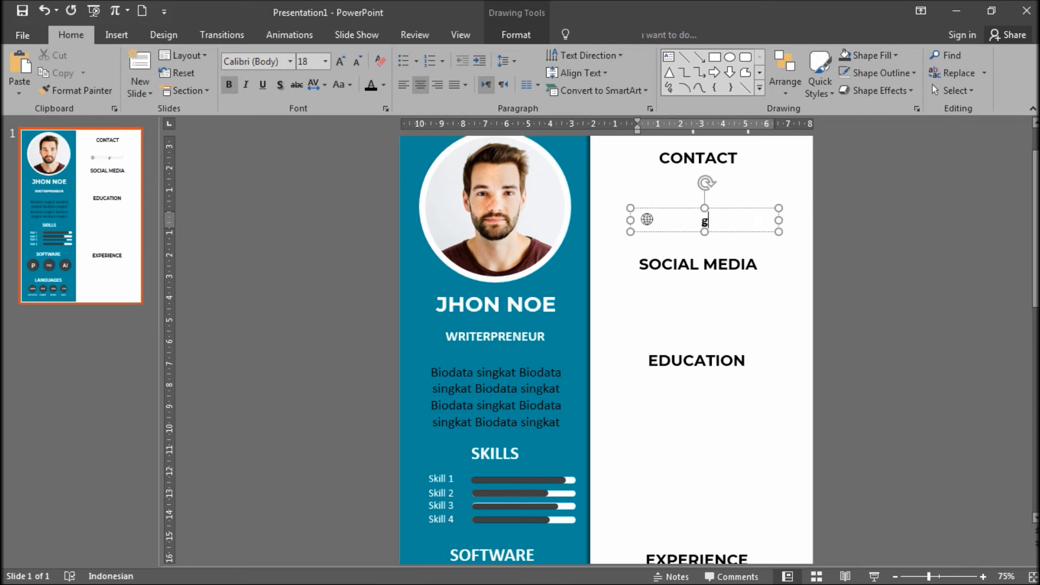
pyautogui.write('udangppt.com')
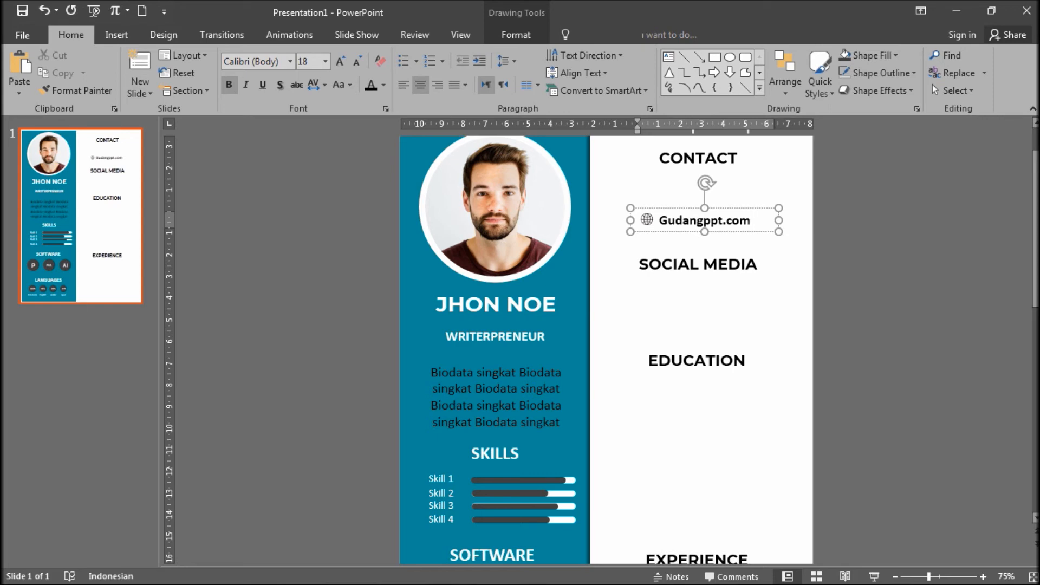
pyautogui.click(737, 207)
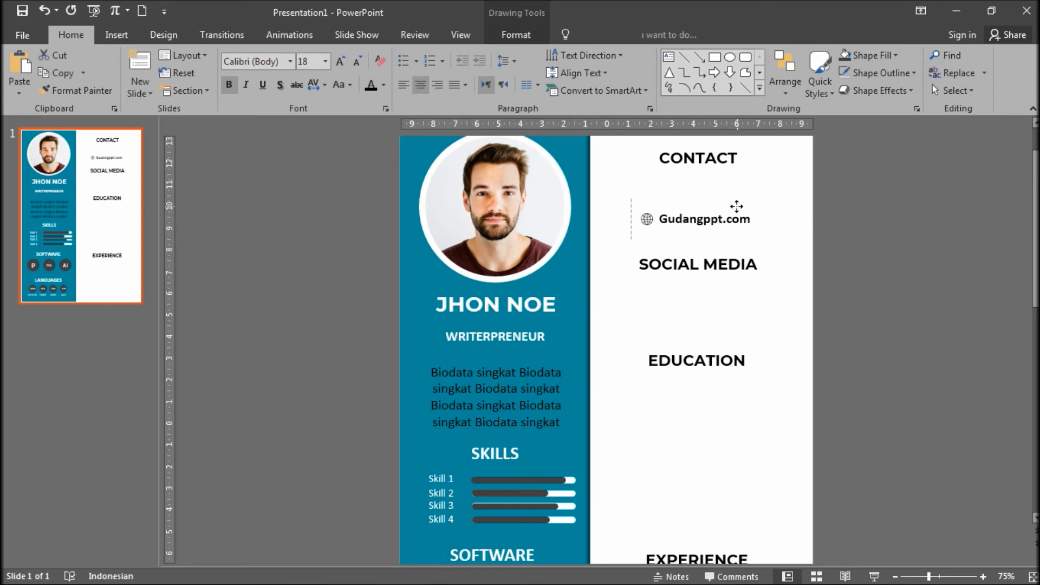
pyautogui.click(736, 207)
pyautogui.hotkey('ctrl', 'b')
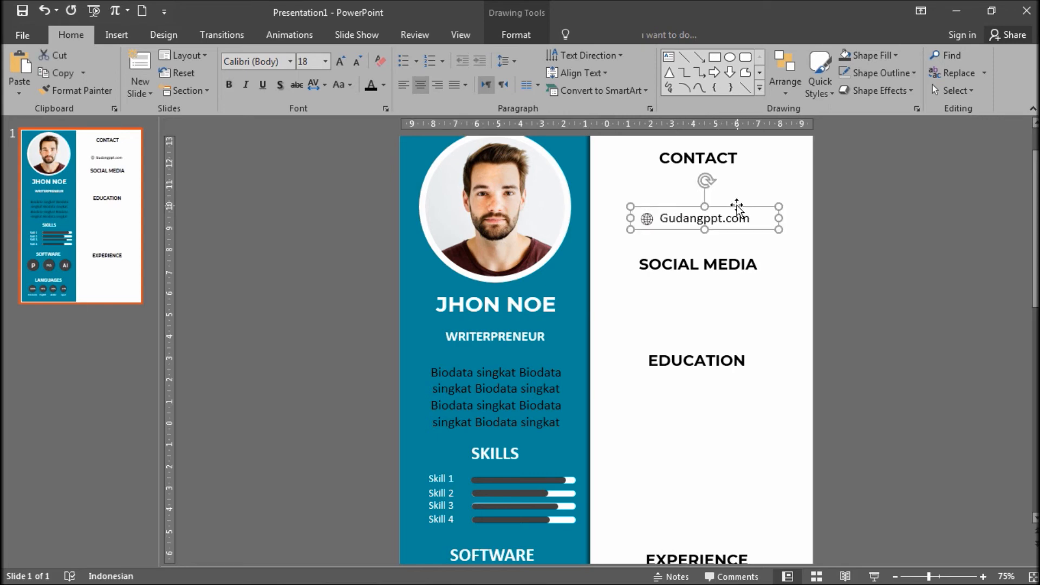
pyautogui.moveTo(749, 208); pyautogui.dragTo(748, 209)
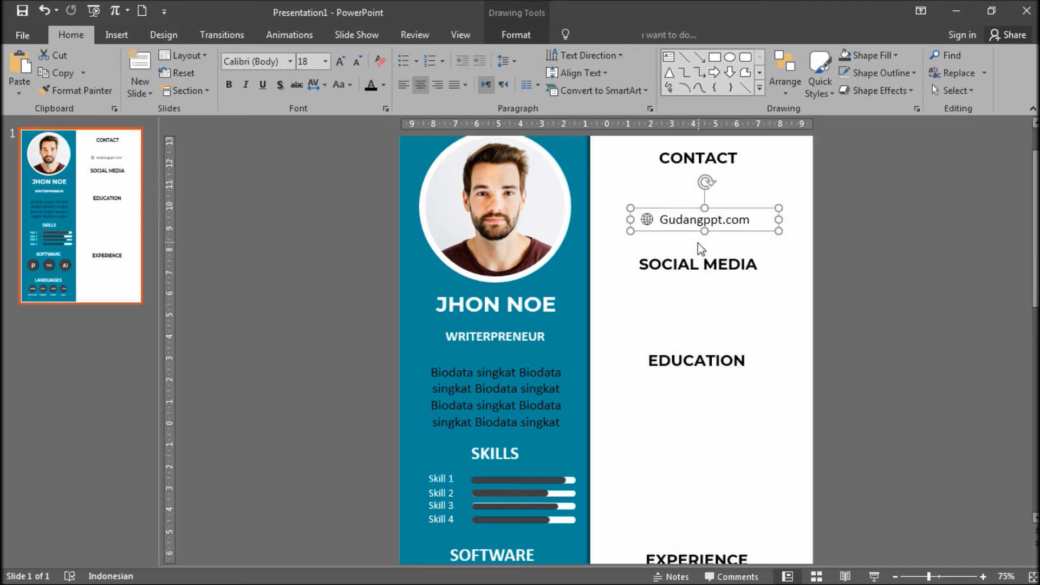
# - Switch to the open archive 4089462.zip, view the social media logos in 145.jpg and return to the presentation
pyautogui.click(699, 265)
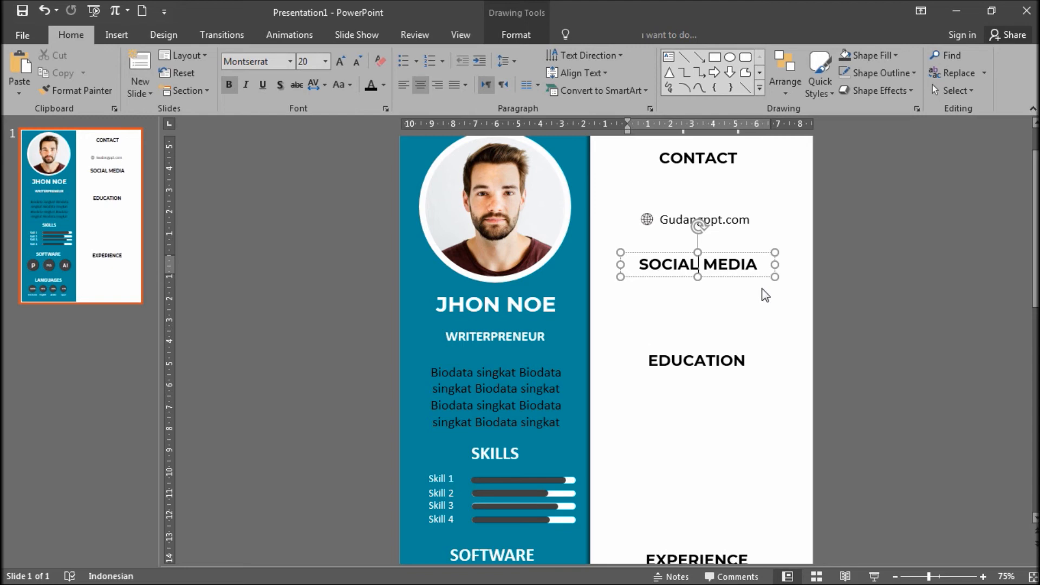
pyautogui.press('super')
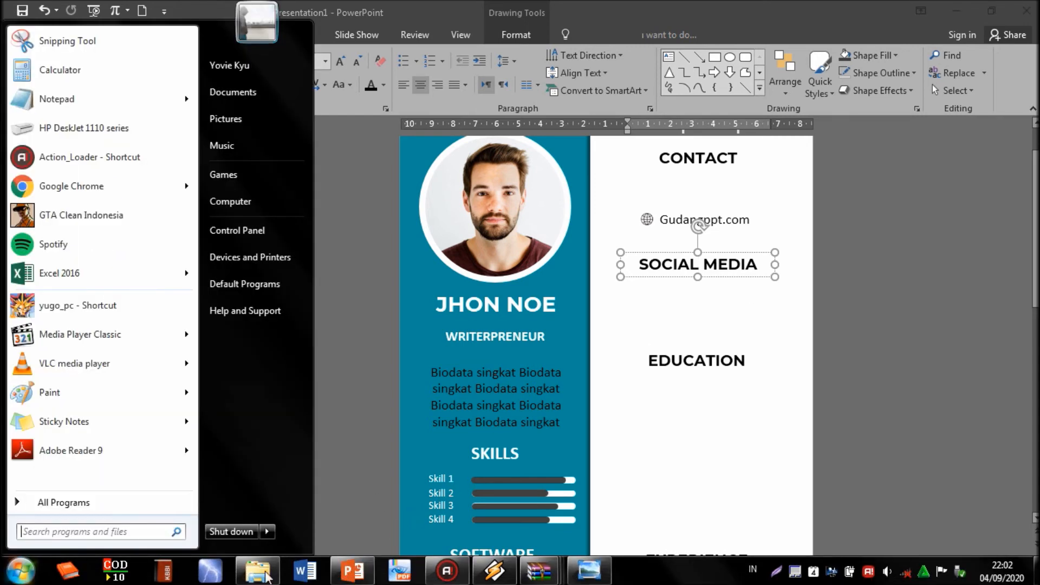
pyautogui.click(539, 571)
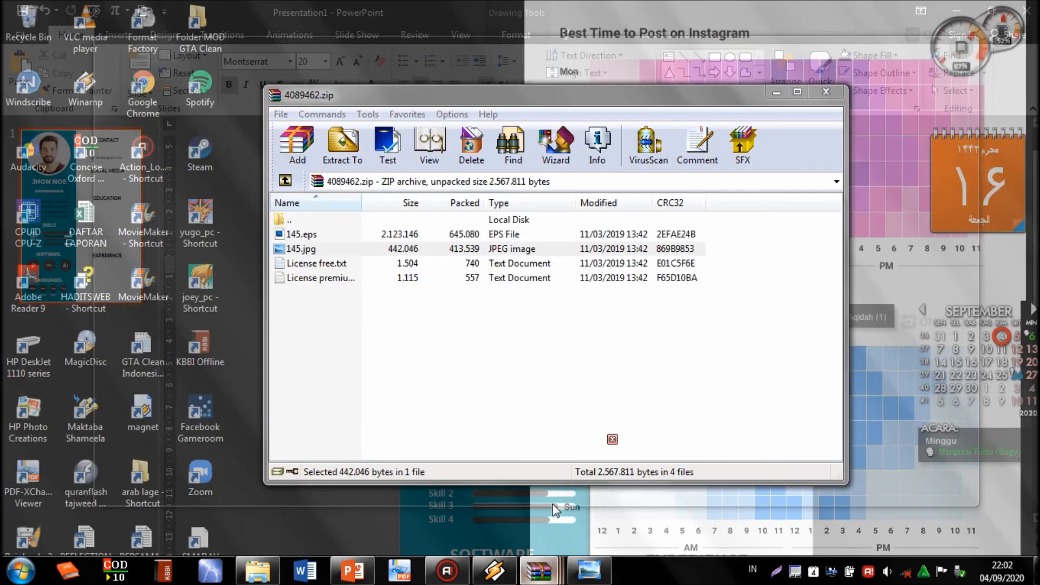
pyautogui.click(555, 510)
pyautogui.doubleClick(344, 249)
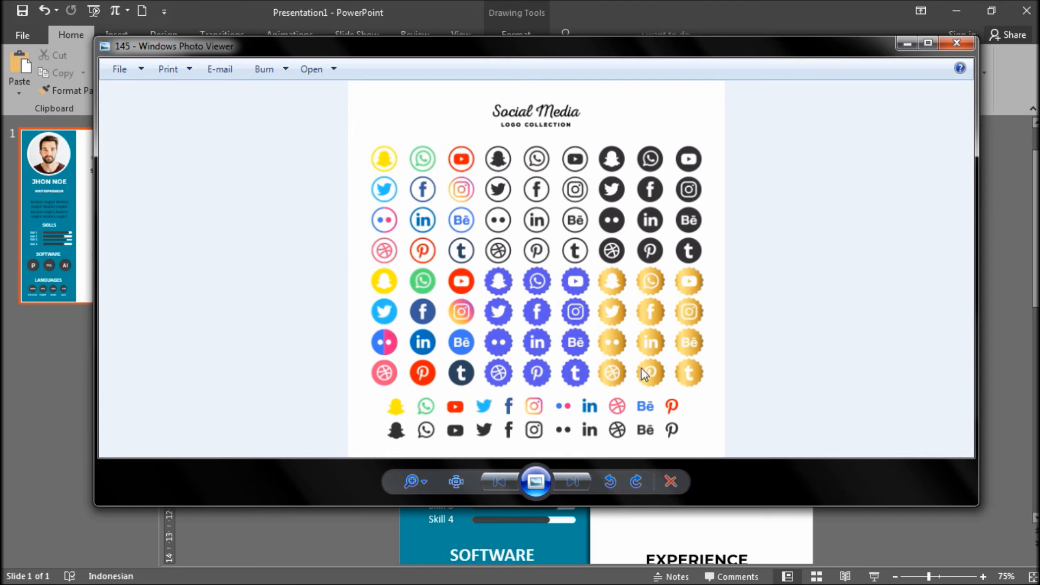
pyautogui.click(923, 524)
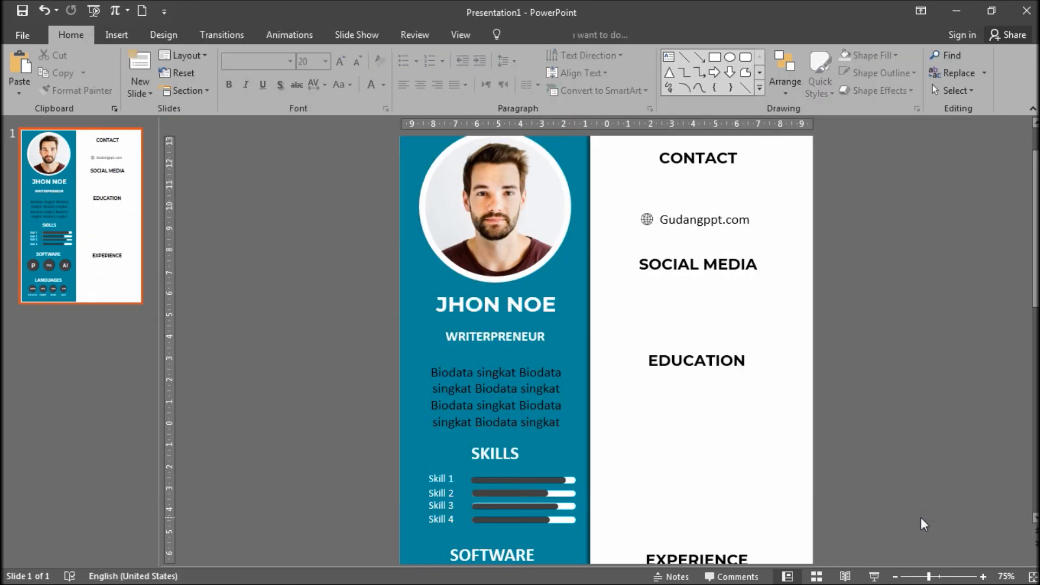
# - Paste the copied social media logo sheet onto the slide and crop its right edge to just beyond the last logo column
pyautogui.hotkey('ctrl', 'v')
pyautogui.click(852, 66)
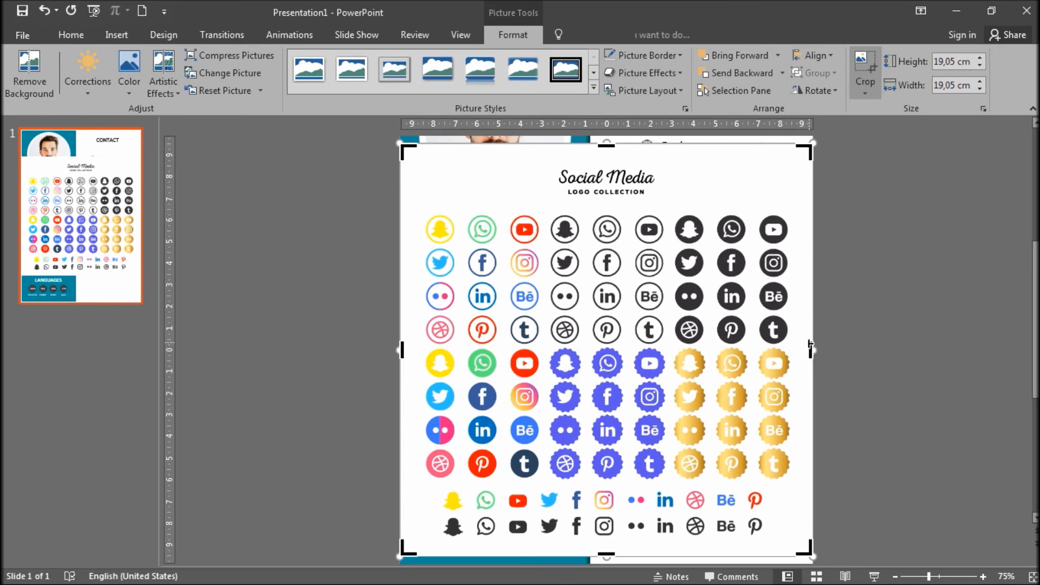
pyautogui.moveTo(810, 349); pyautogui.dragTo(653, 352)
pyautogui.click(841, 353)
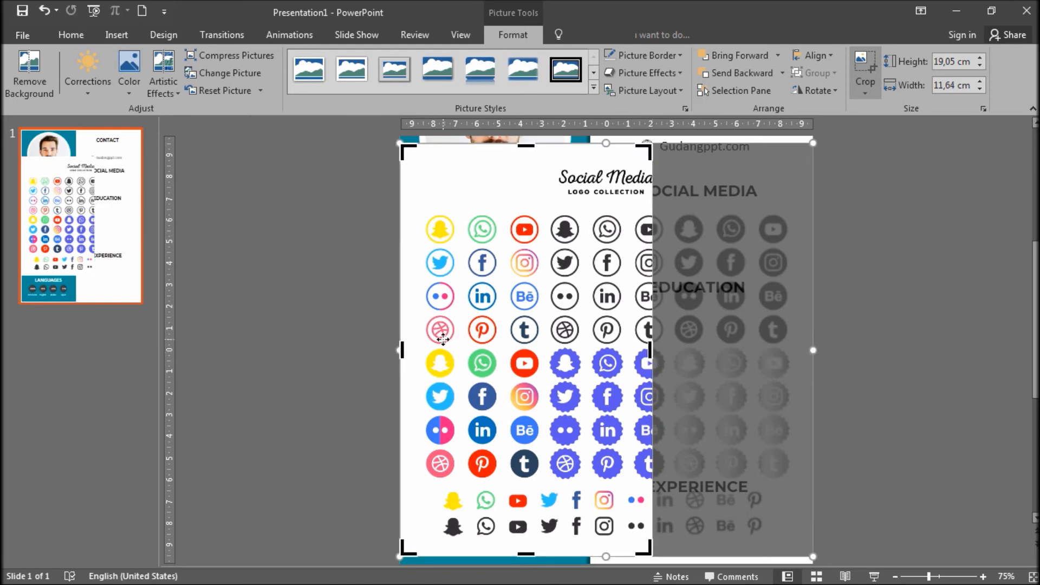
pyautogui.moveTo(650, 352); pyautogui.dragTo(789, 367)
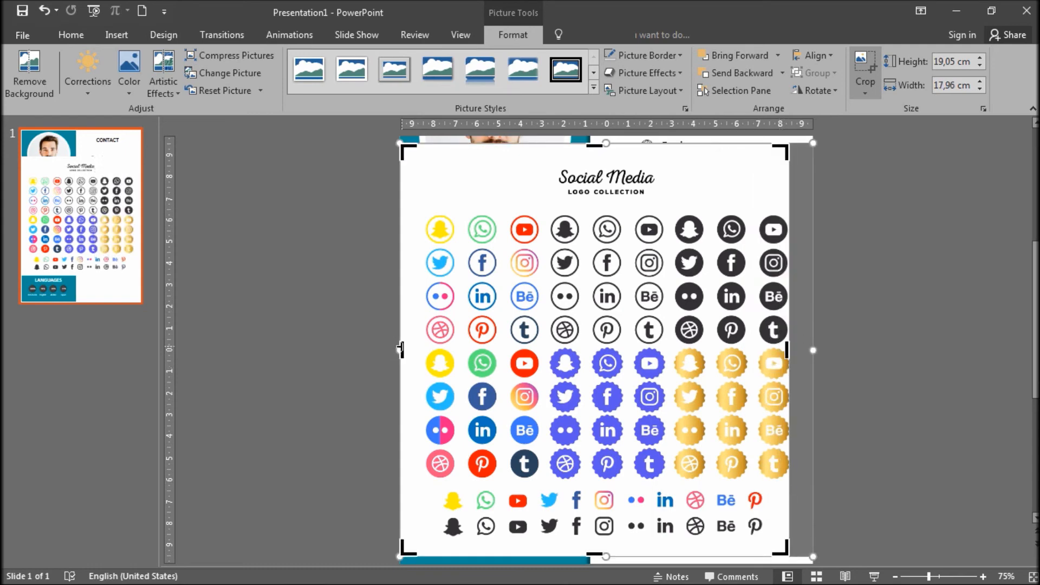
# - Crop the remaining sides down to the solid dark Twitter, Facebook and Instagram icons and move them beneath the SOCIAL MEDIA heading
pyautogui.moveTo(402, 349); pyautogui.dragTo(671, 364)
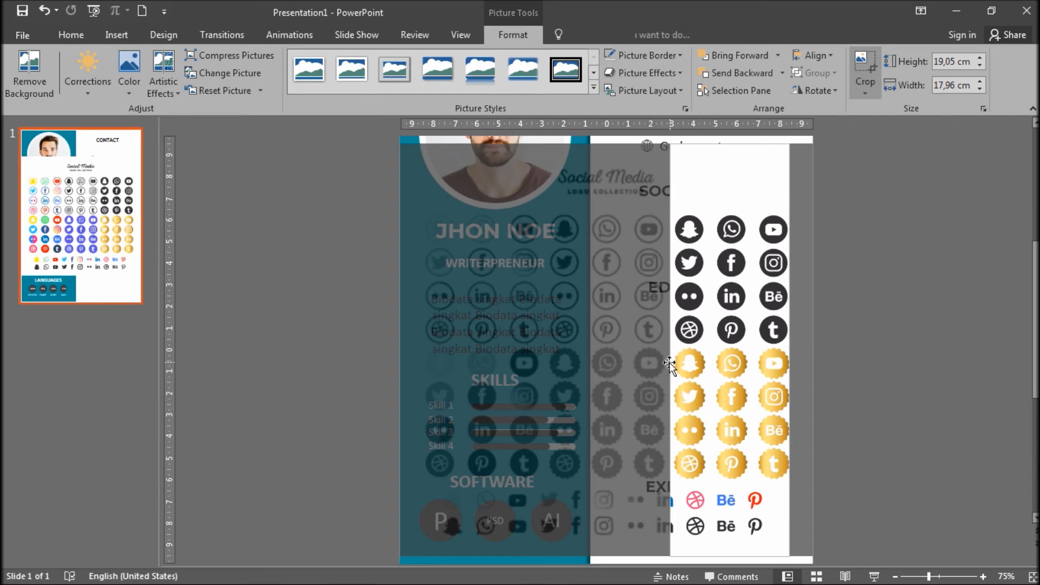
pyautogui.moveTo(730, 143); pyautogui.dragTo(740, 245)
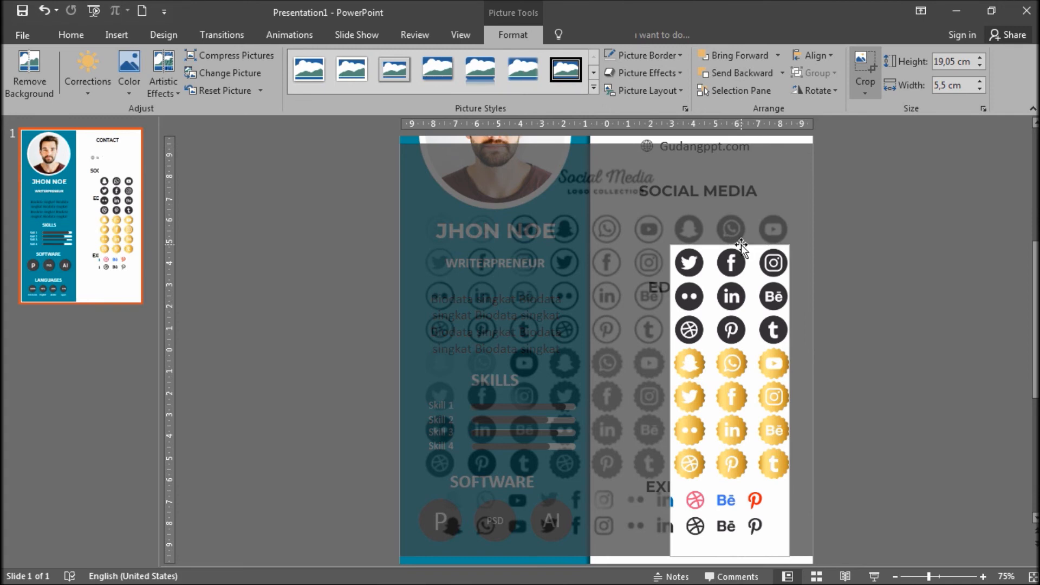
pyautogui.moveTo(726, 557); pyautogui.dragTo(741, 281)
pyautogui.click(870, 57)
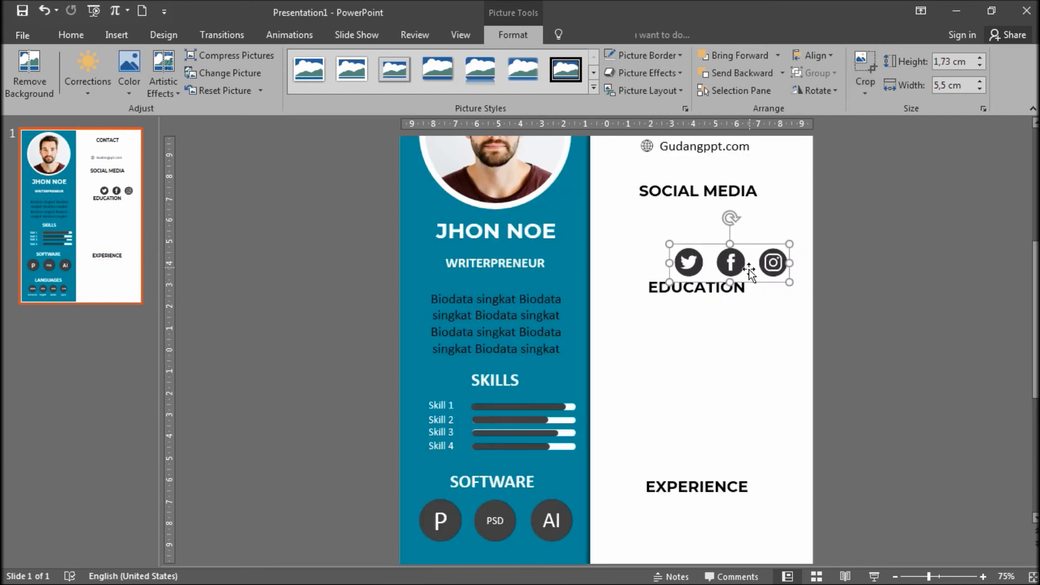
pyautogui.moveTo(751, 262); pyautogui.dragTo(719, 218)
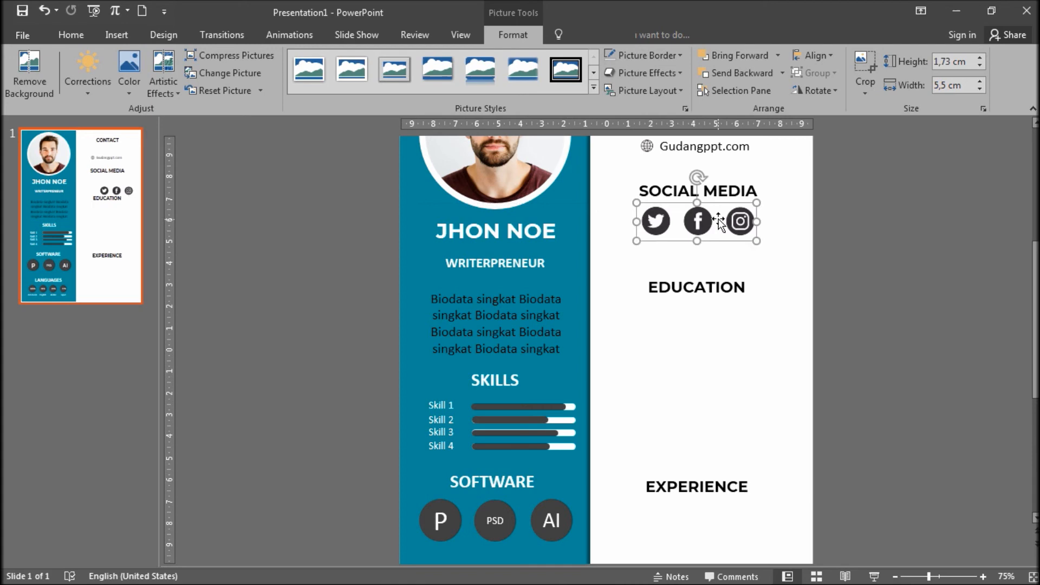
pyautogui.click(718, 147)
pyautogui.moveTo(727, 157)
pyautogui.mouseDown()
pyautogui.moveTo(737, 167)
pyautogui.moveTo(683, 259)
pyautogui.moveTo(674, 255)
pyautogui.mouseUp()
pyautogui.tripleClick(674, 255)
pyautogui.hotkey('ctrl', '[')
pyautogui.hotkey('ctrl', '[')
pyautogui.hotkey('ctrl', '[')
pyautogui.write('@')
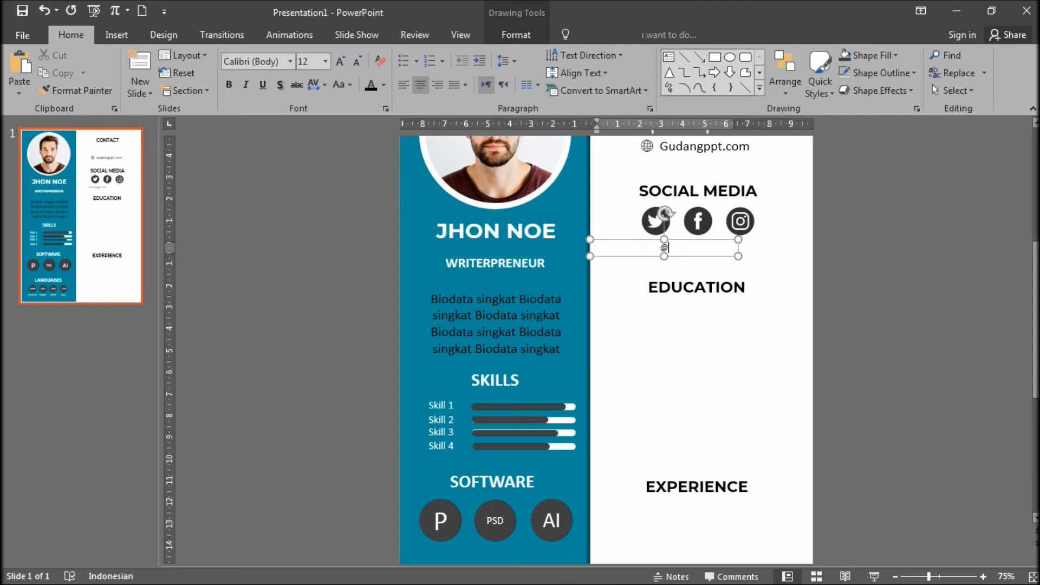
pyautogui.write('gudangppt')
pyautogui.moveTo(709, 239); pyautogui.dragTo(649, 337)
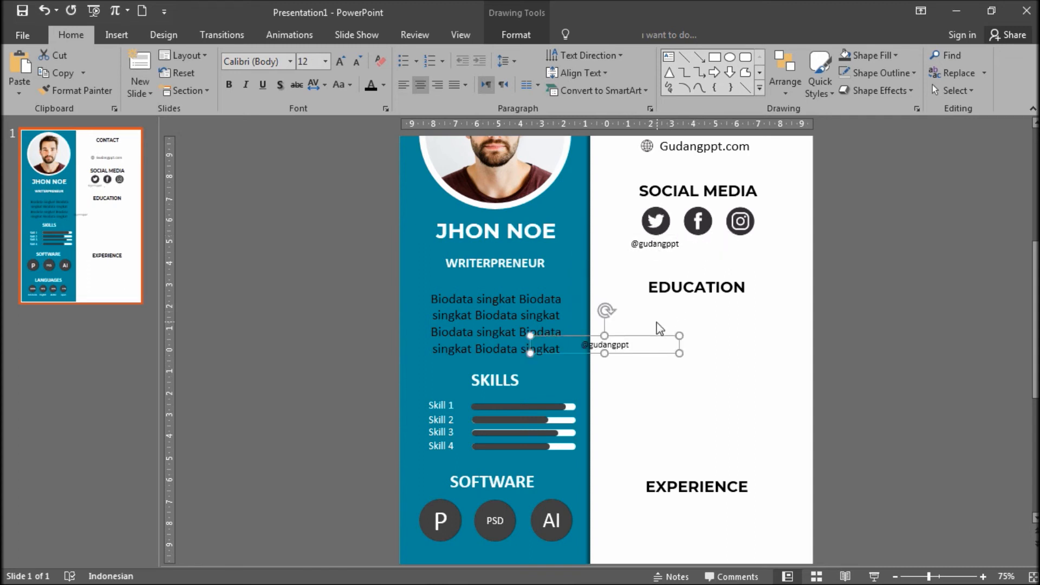
pyautogui.moveTo(654, 335); pyautogui.dragTo(793, 237)
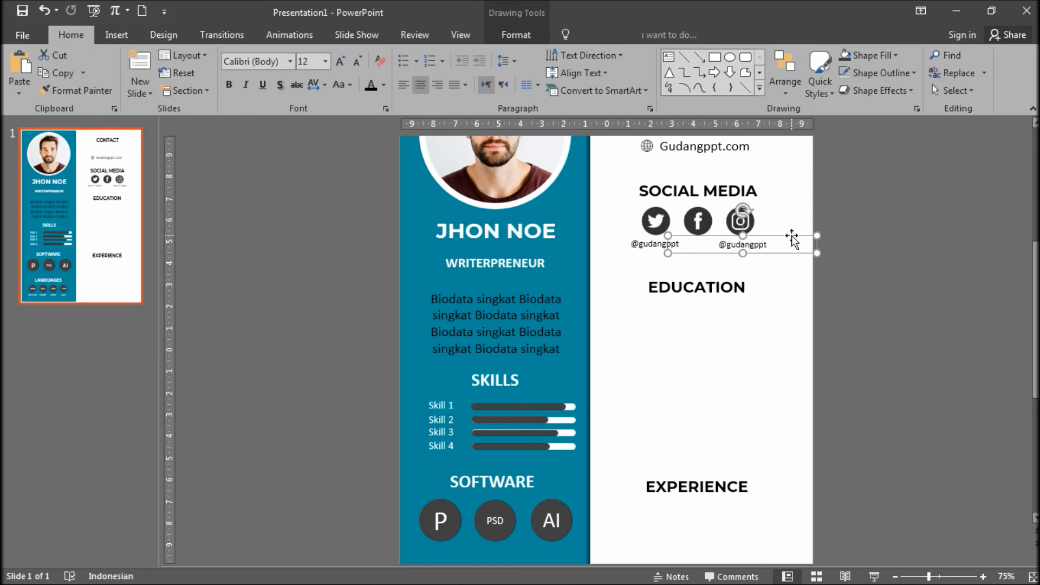
pyautogui.moveTo(792, 238)
pyautogui.mouseDown()
pyautogui.moveTo(859, 239)
pyautogui.moveTo(718, 262)
pyautogui.moveTo(727, 250)
pyautogui.mouseUp()
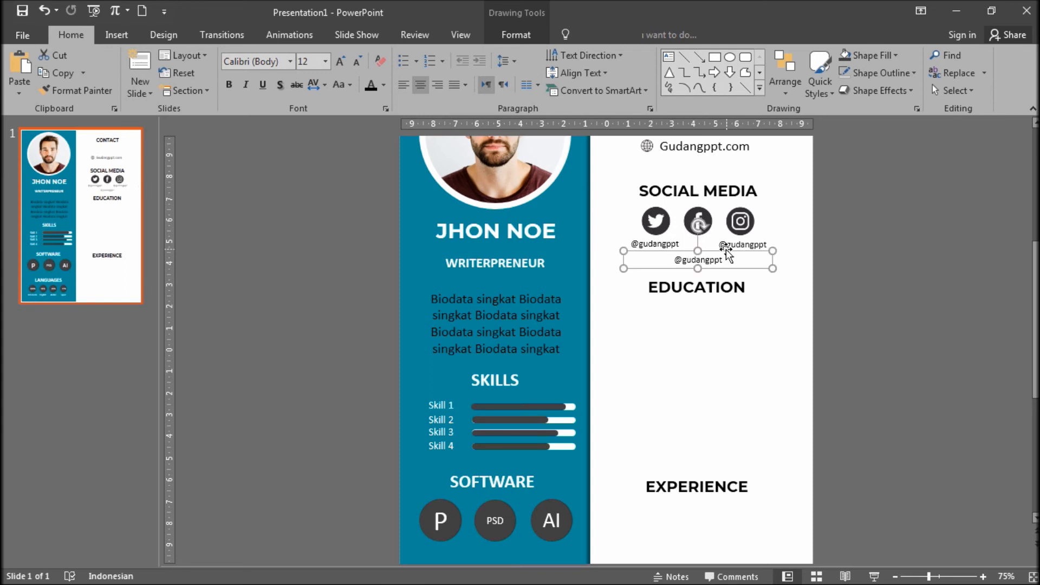
pyautogui.click(844, 259)
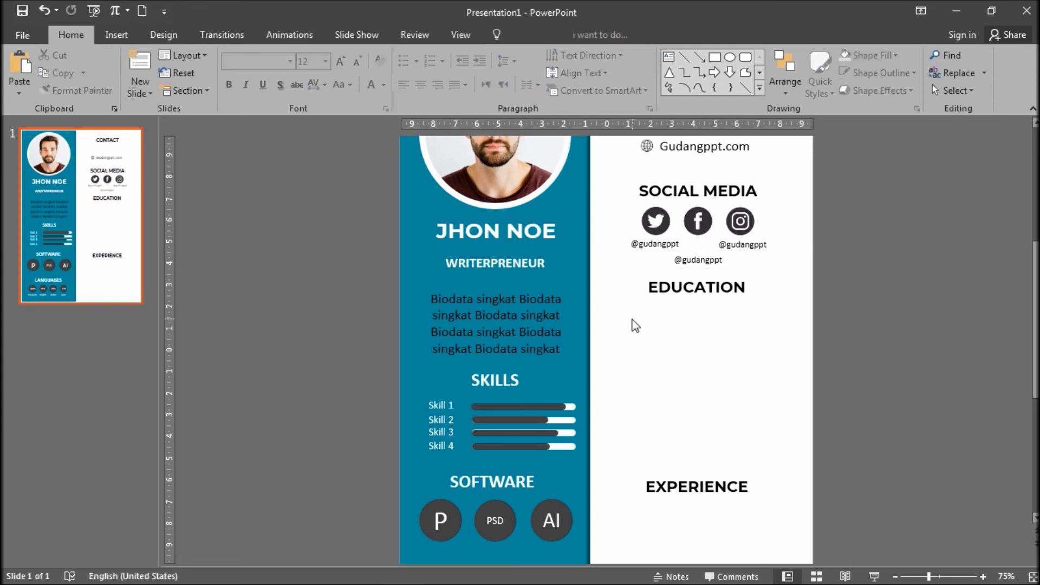
# - Draw a vertical line about 7.8 cm long from below the EDUCATION heading, left of its text, down towards EXPERIENCE
pyautogui.click(116, 35)
pyautogui.click(257, 91)
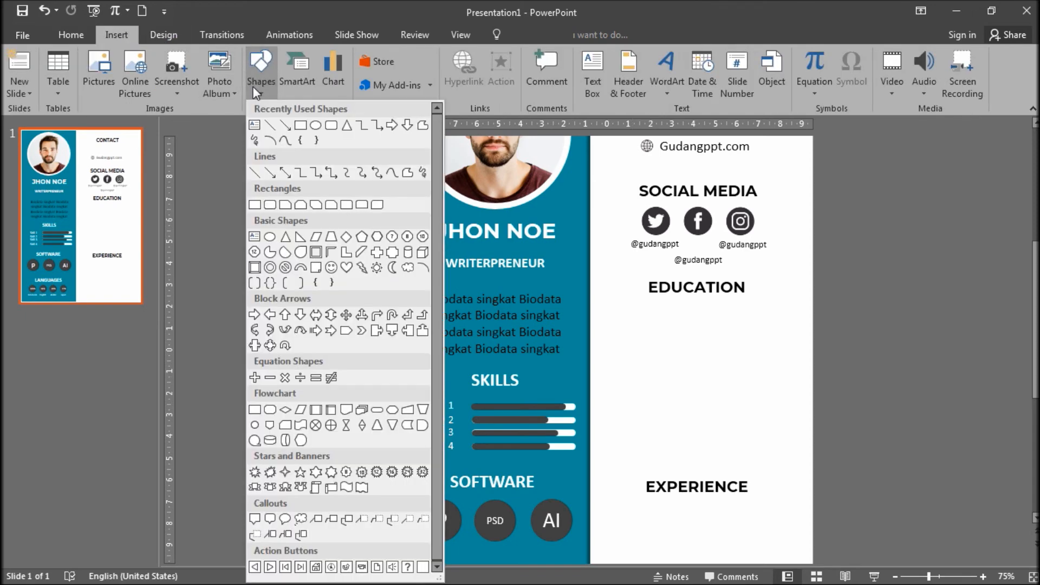
pyautogui.click(270, 125)
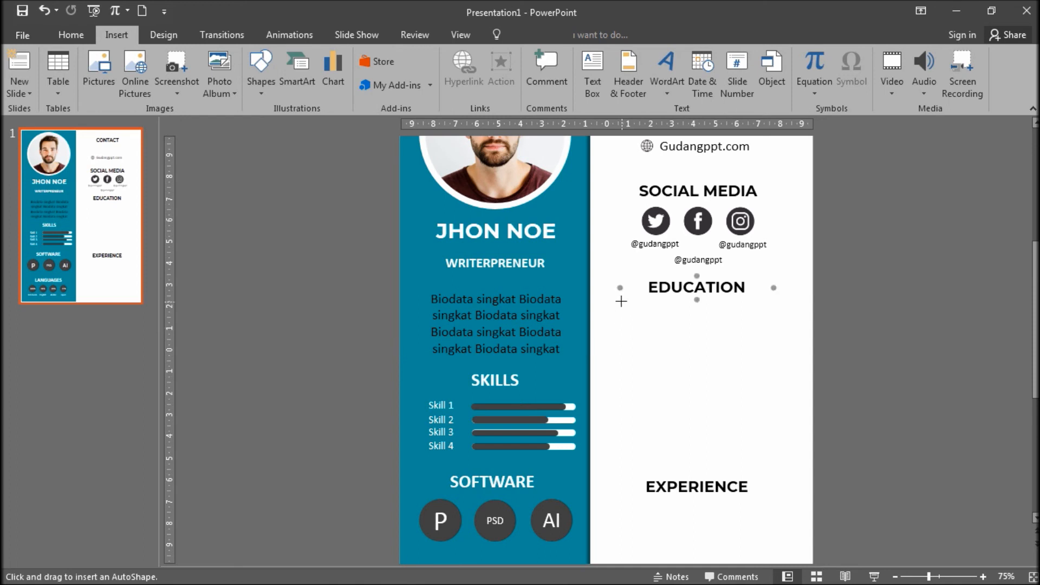
pyautogui.moveTo(621, 302); pyautogui.dragTo(621, 467)
# - Give the vertical EDUCATION line the recently used teal colour and a 3 pt weight
pyautogui.click(398, 72)
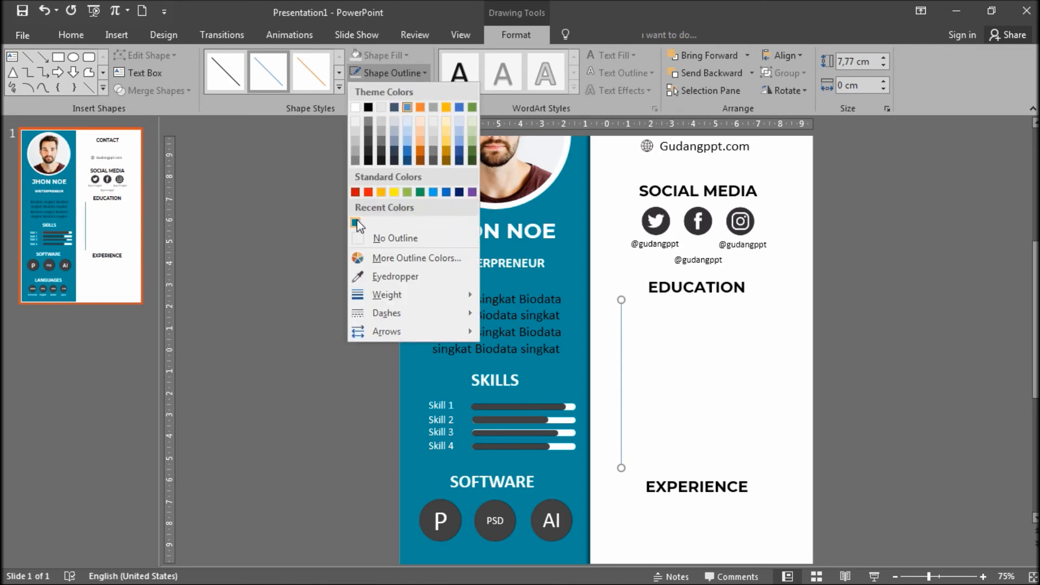
pyautogui.click(356, 223)
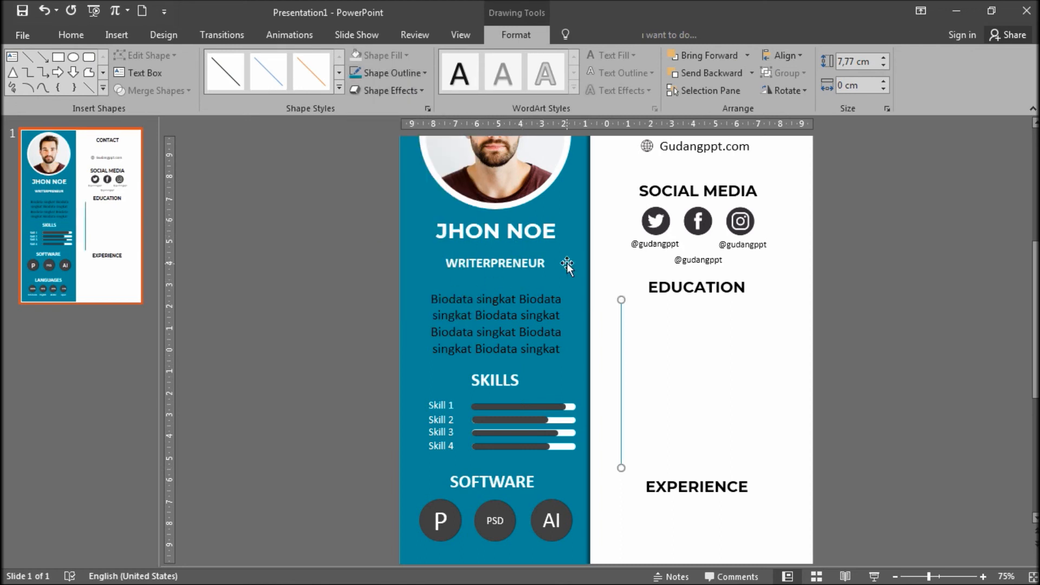
pyautogui.click(382, 73)
pyautogui.moveTo(418, 299)
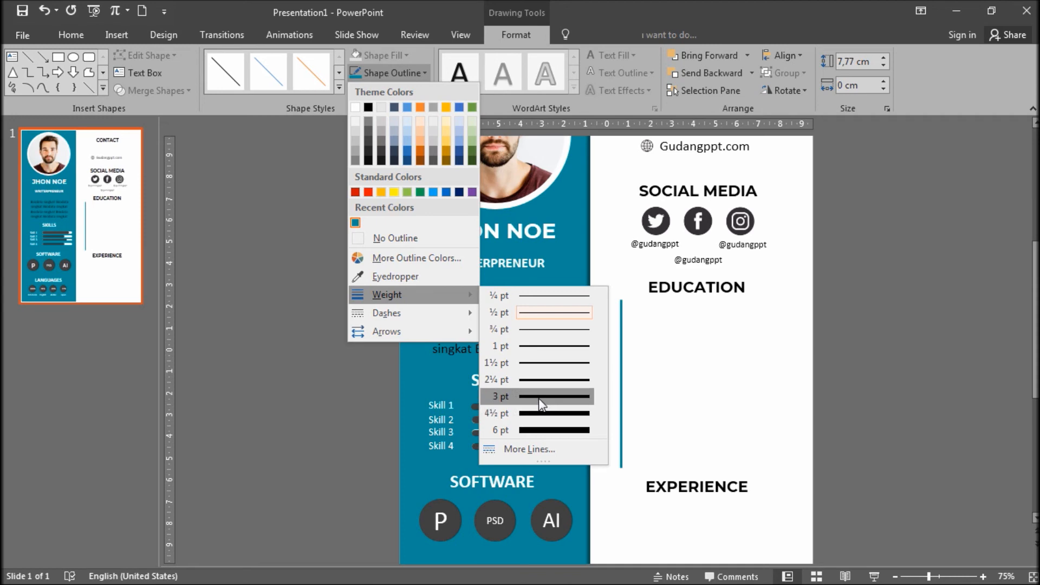
pyautogui.click(538, 398)
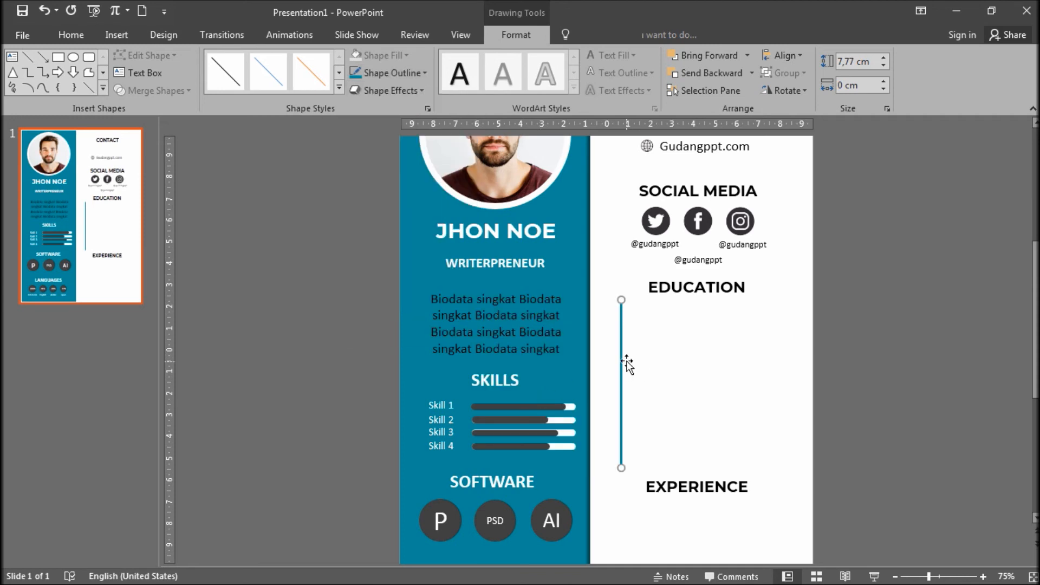
# - Draw a diamond about 0.5 cm in size near the top of the teal line, filled dark grey without an outline
pyautogui.click(120, 33)
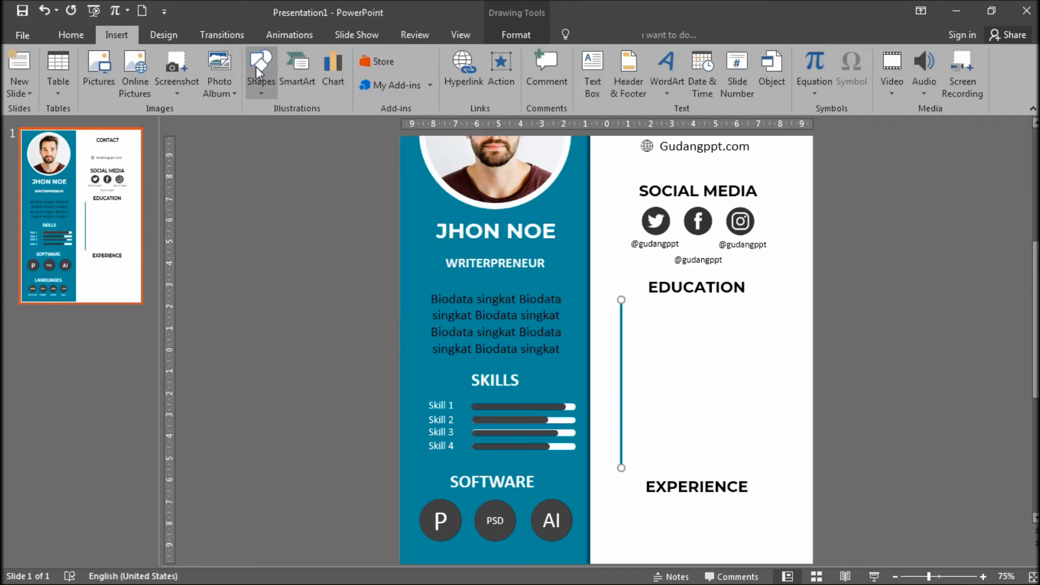
pyautogui.click(258, 72)
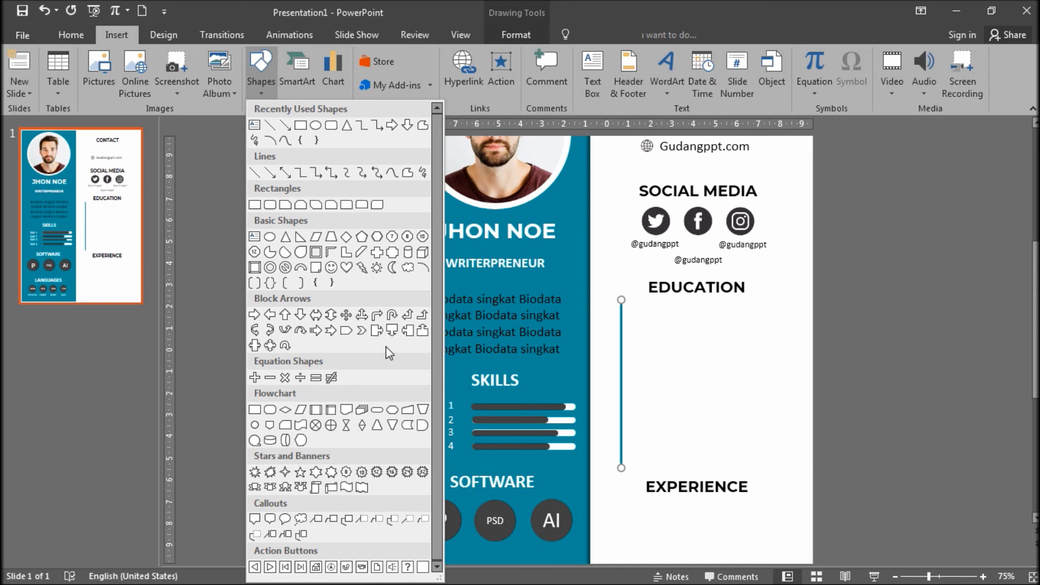
pyautogui.click(346, 238)
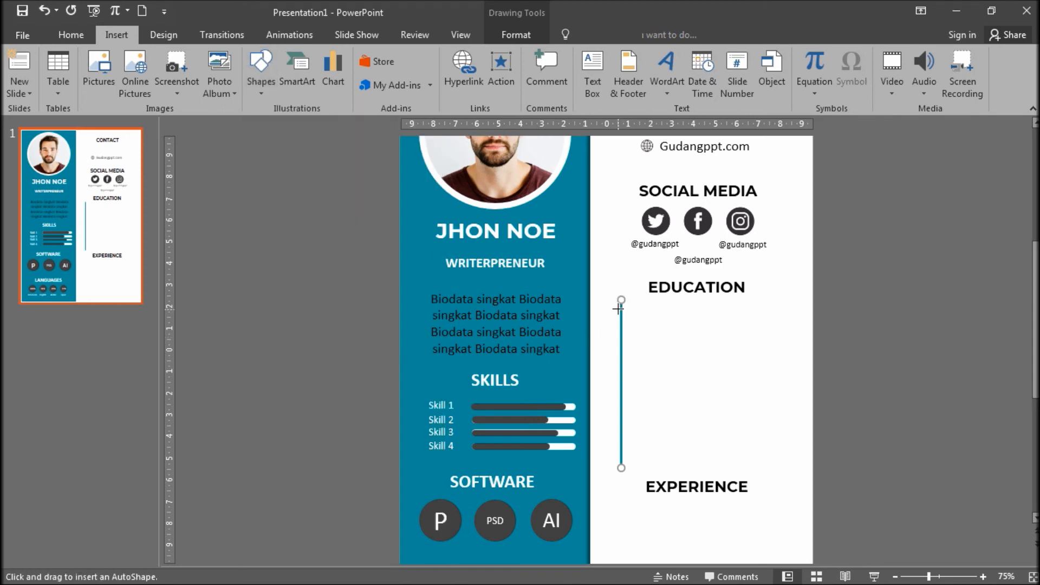
pyautogui.moveTo(622, 308); pyautogui.dragTo(631, 323)
pyautogui.click(397, 61)
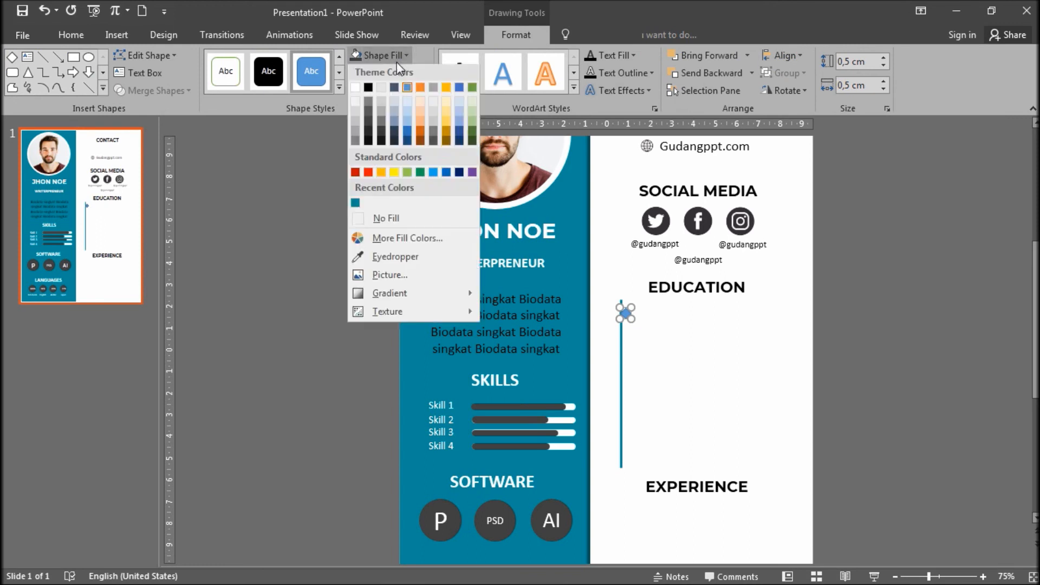
pyautogui.click(367, 126)
pyautogui.click(373, 75)
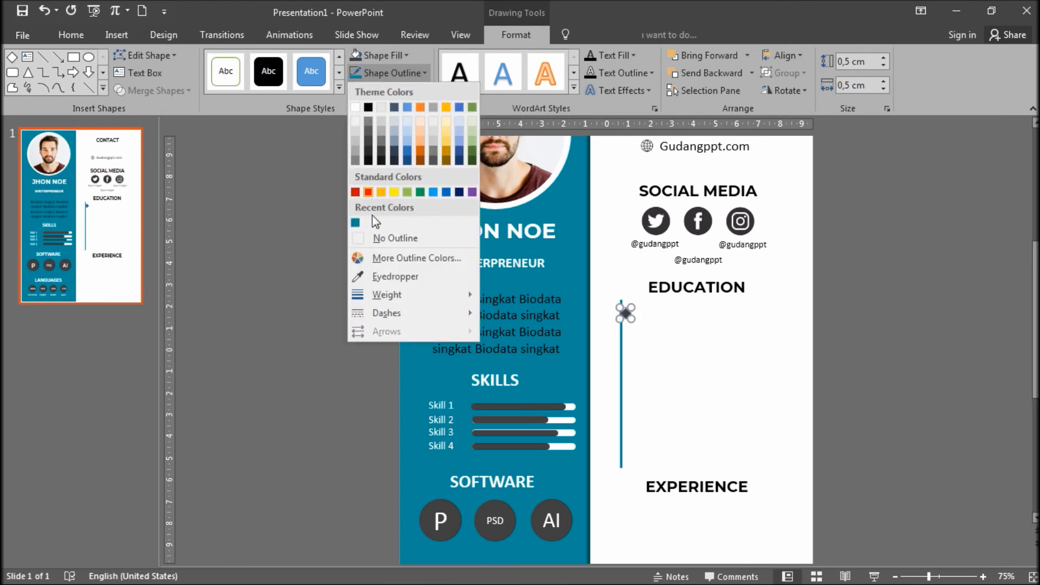
pyautogui.click(372, 238)
# - Centre the diamond on the teal line and place three evenly spaced copies of it further down the line
pyautogui.press('Left')
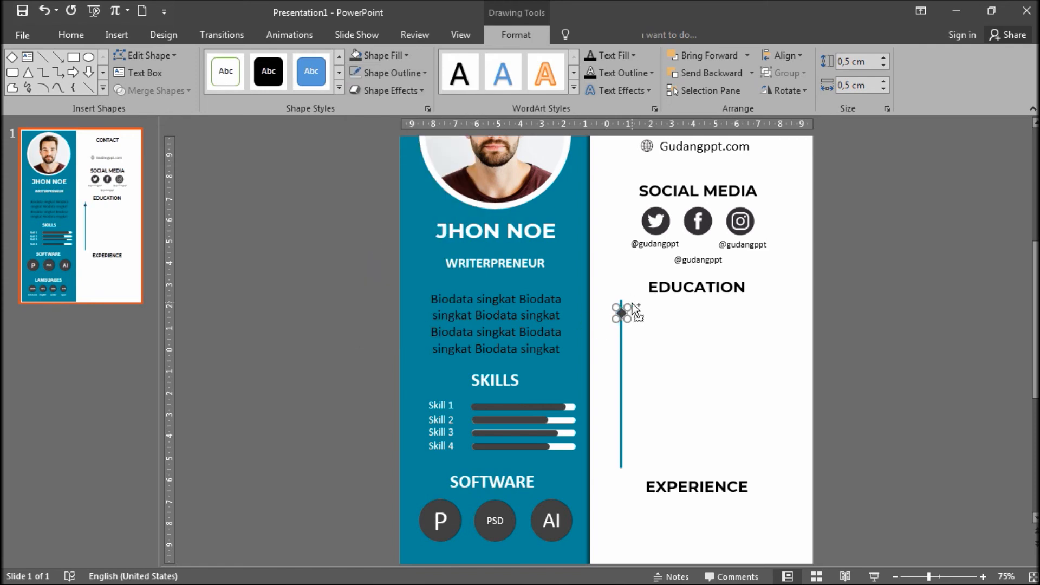
pyautogui.moveTo(623, 312); pyautogui.dragTo(622, 421)
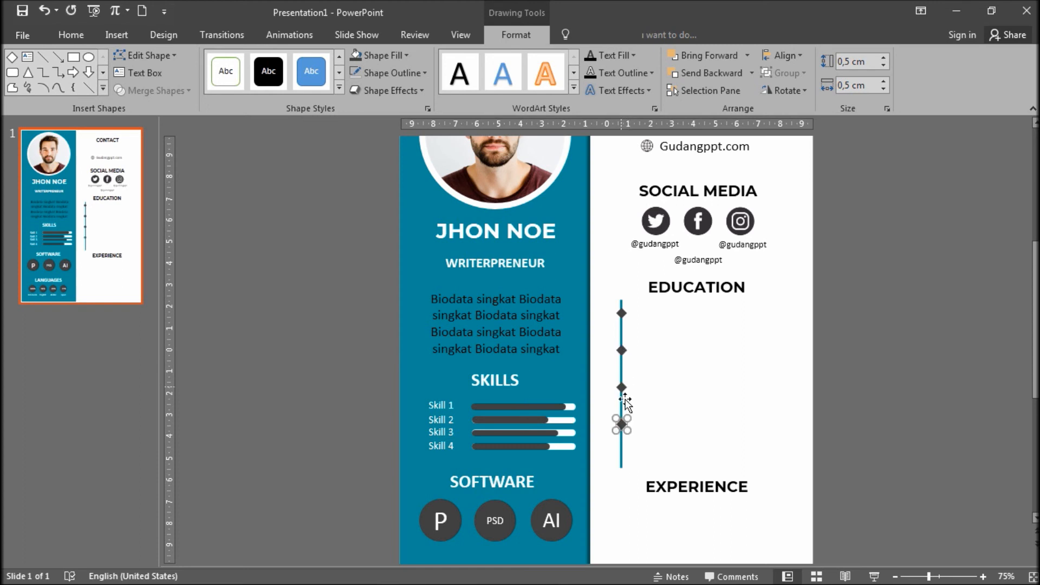
pyautogui.click(681, 397)
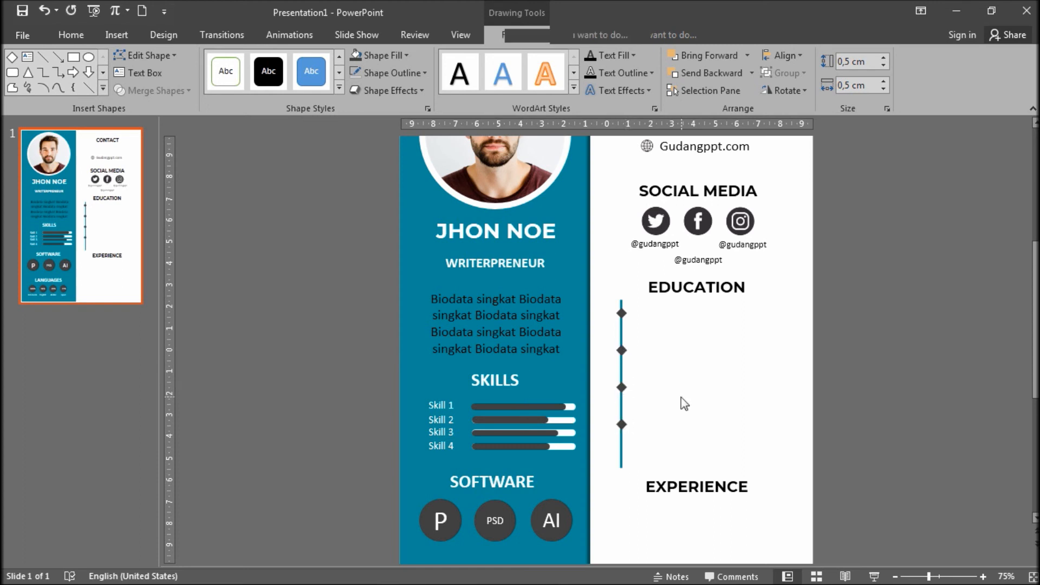
# - Shift all four diamonds together slightly down along the EDUCATION line
pyautogui.doubleClick(623, 314)
pyautogui.keyDown('shift'); pyautogui.click(621, 350); pyautogui.keyUp('shift')
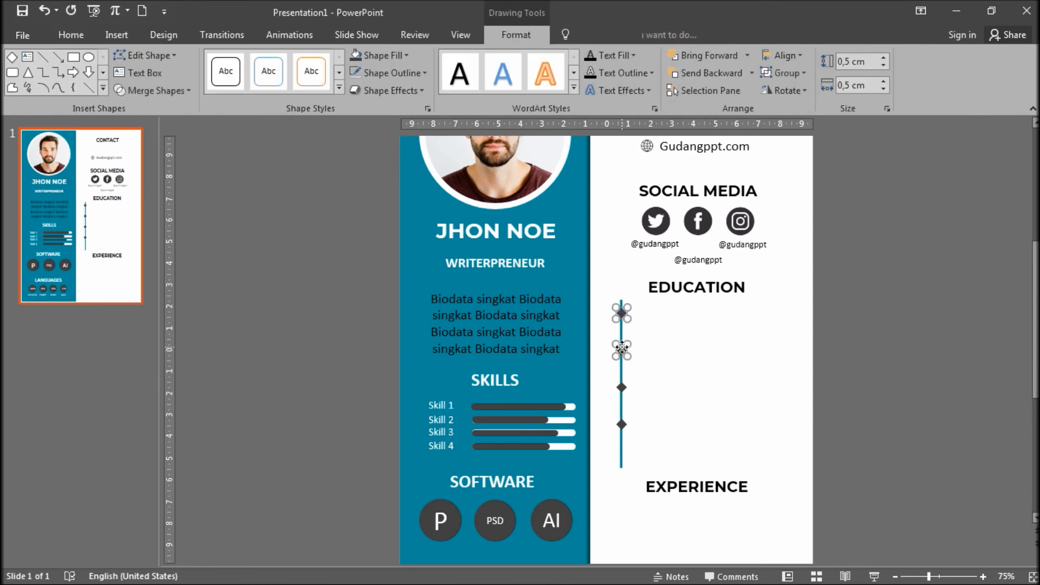
pyautogui.keyDown('shift'); pyautogui.click(622, 387); pyautogui.keyUp('shift')
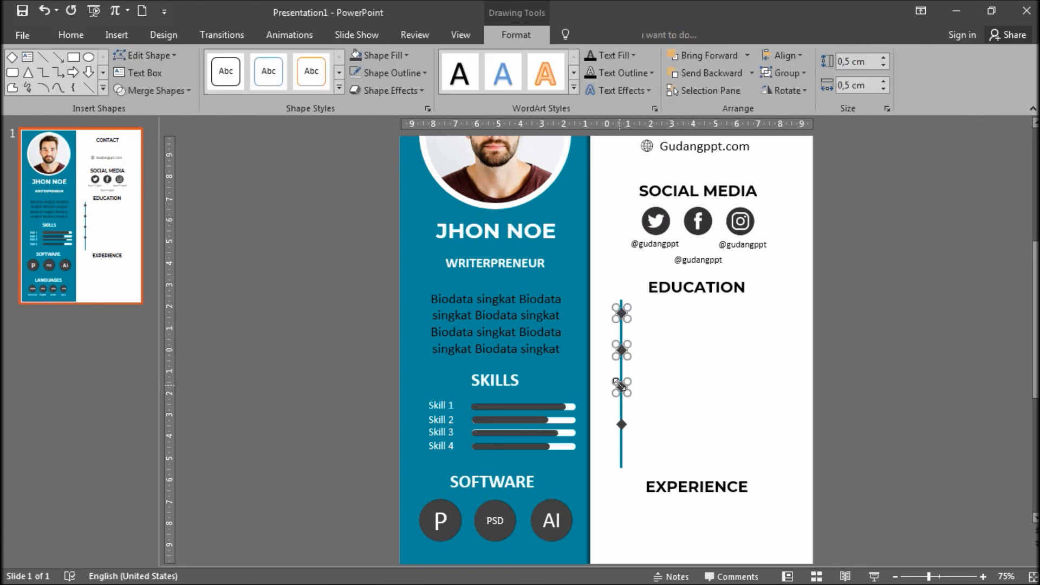
pyautogui.keyDown('shift'); pyautogui.click(621, 425); pyautogui.keyUp('shift')
pyautogui.press('Down')
pyautogui.press('Down')
pyautogui.press('Down')
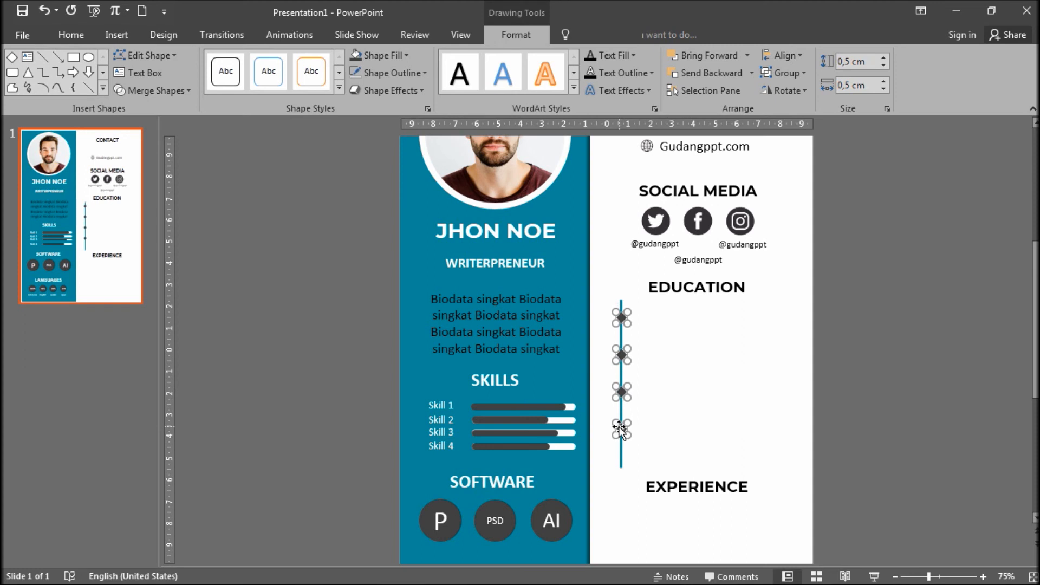
pyautogui.press('Escape')
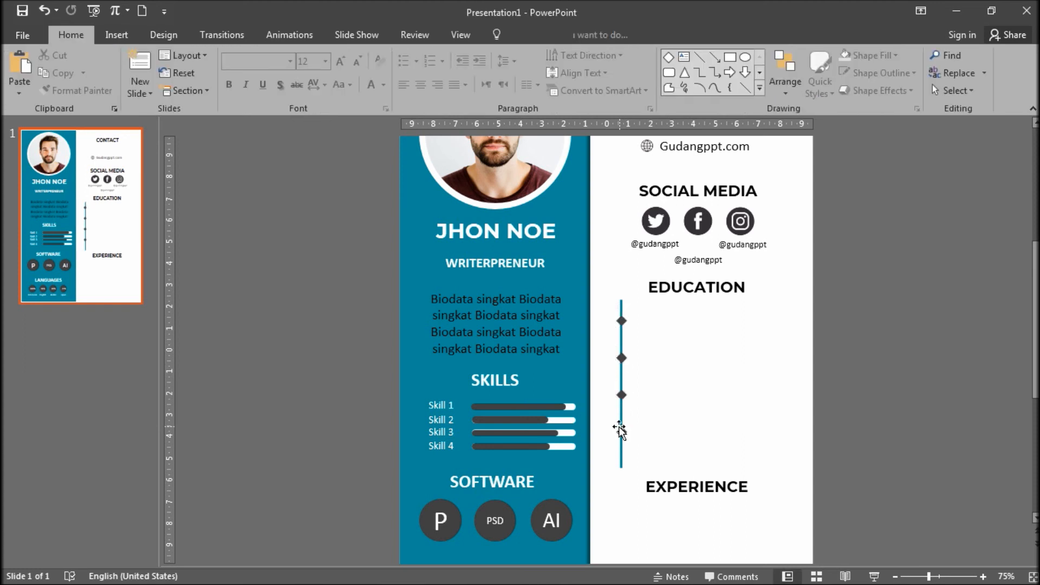
# - Add a text box beside the first diamond under EDUCATION and begin its date range with "2007-"
pyautogui.click(106, 40)
pyautogui.click(592, 70)
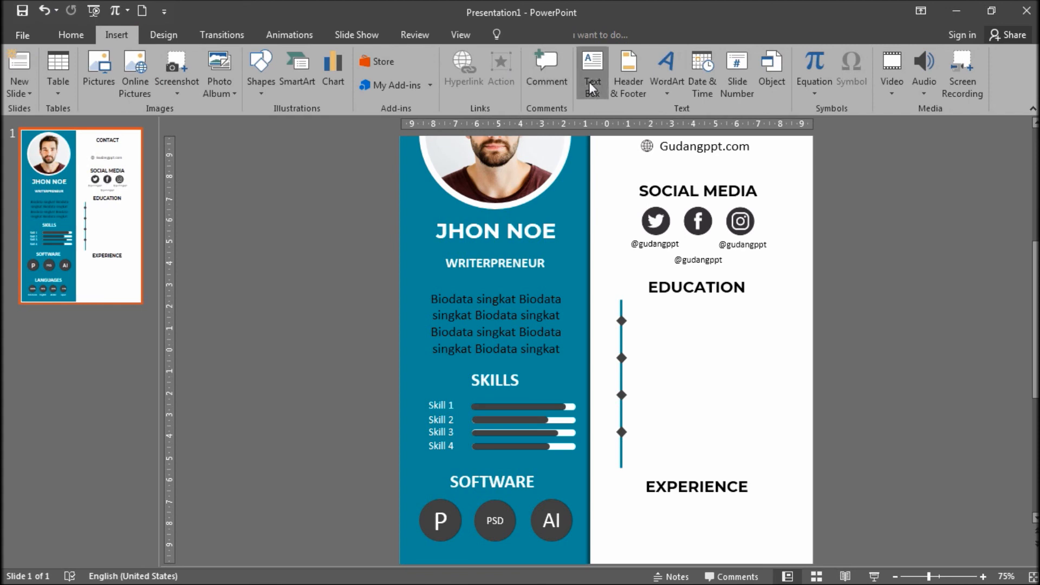
pyautogui.moveTo(637, 310); pyautogui.dragTo(695, 340)
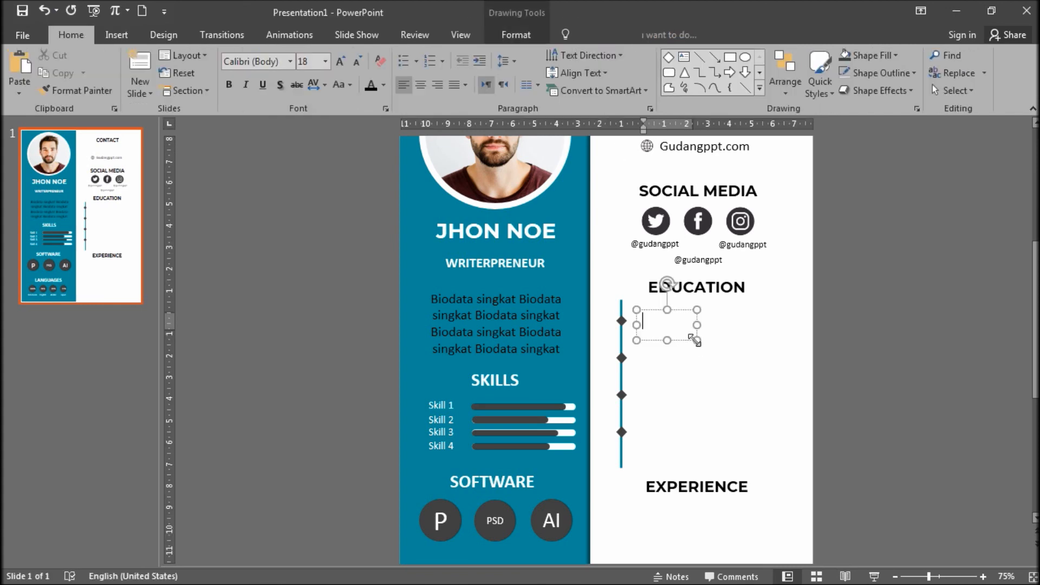
pyautogui.write('2007')
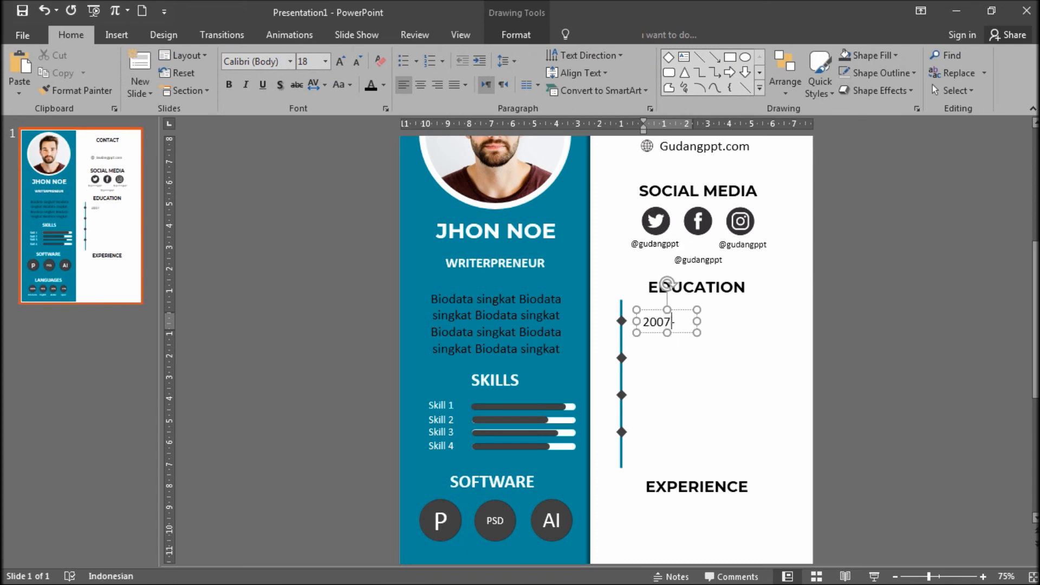